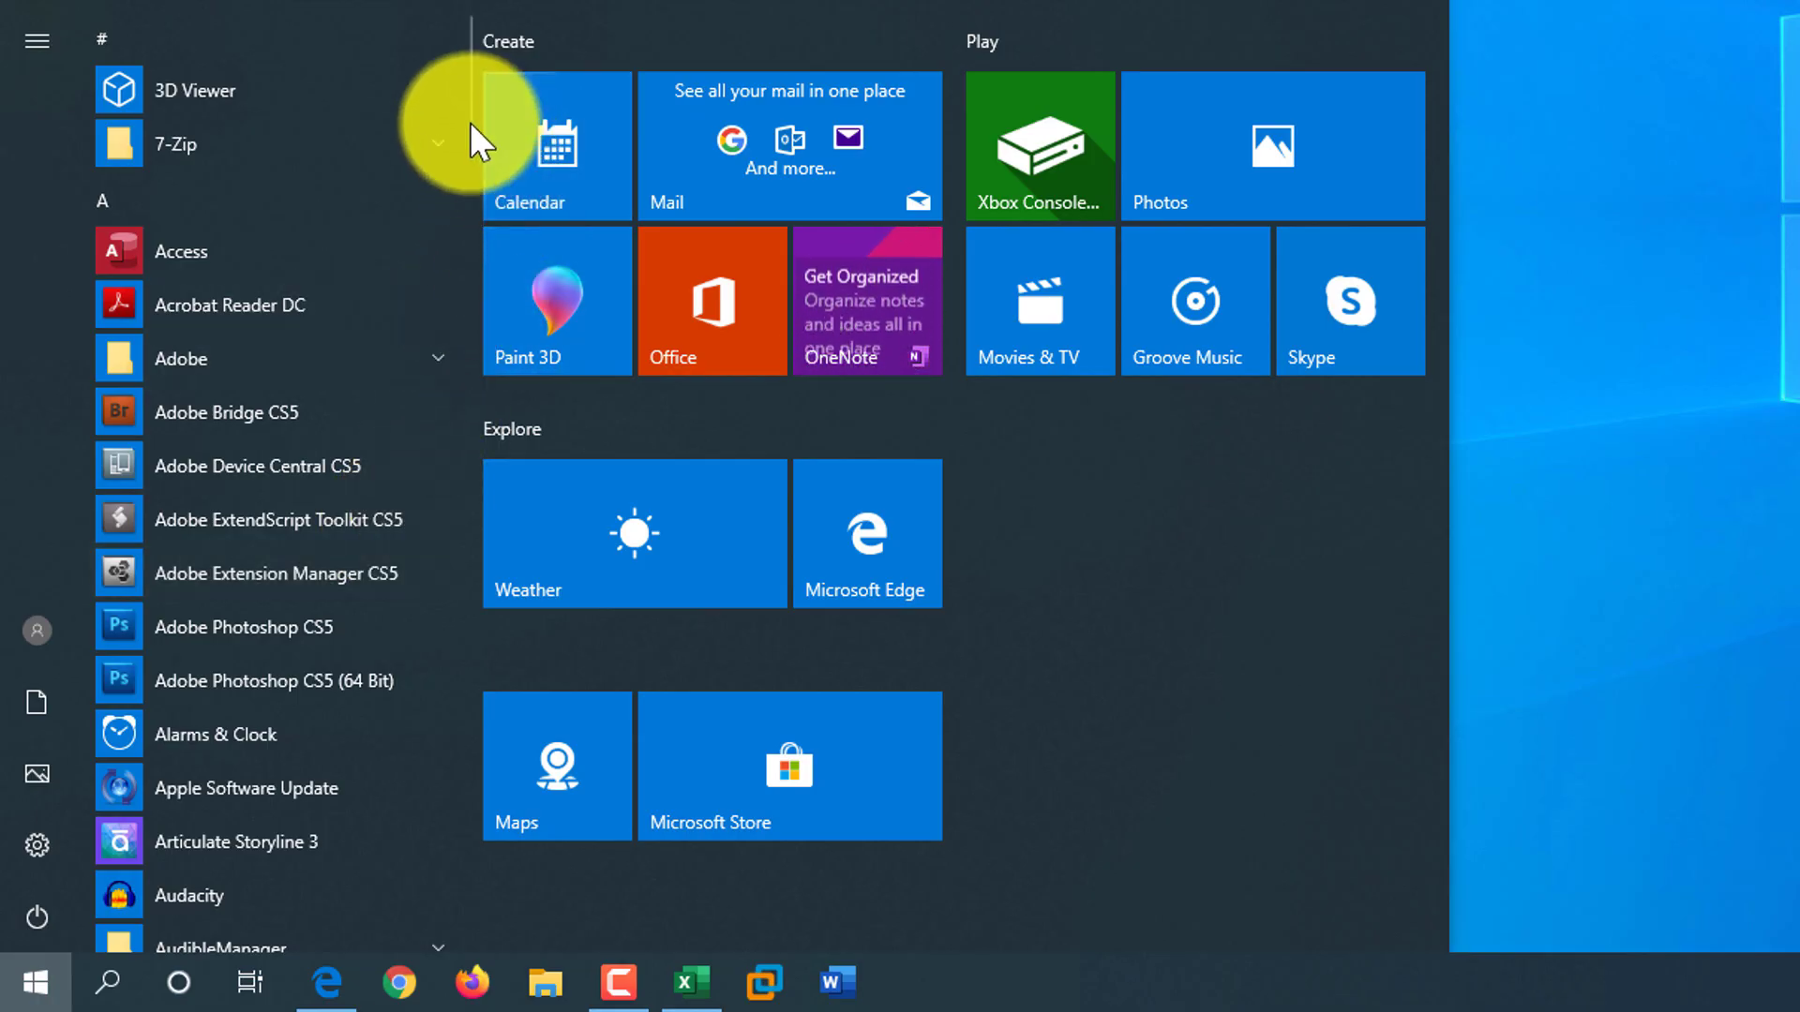
Scroll the Start app list down to W and expand the Windows Accessories folder.
mouse_move(463, 117)
mouse_down()
mouse_move(503, 541)
mouse_move(502, 843)
mouse_up()
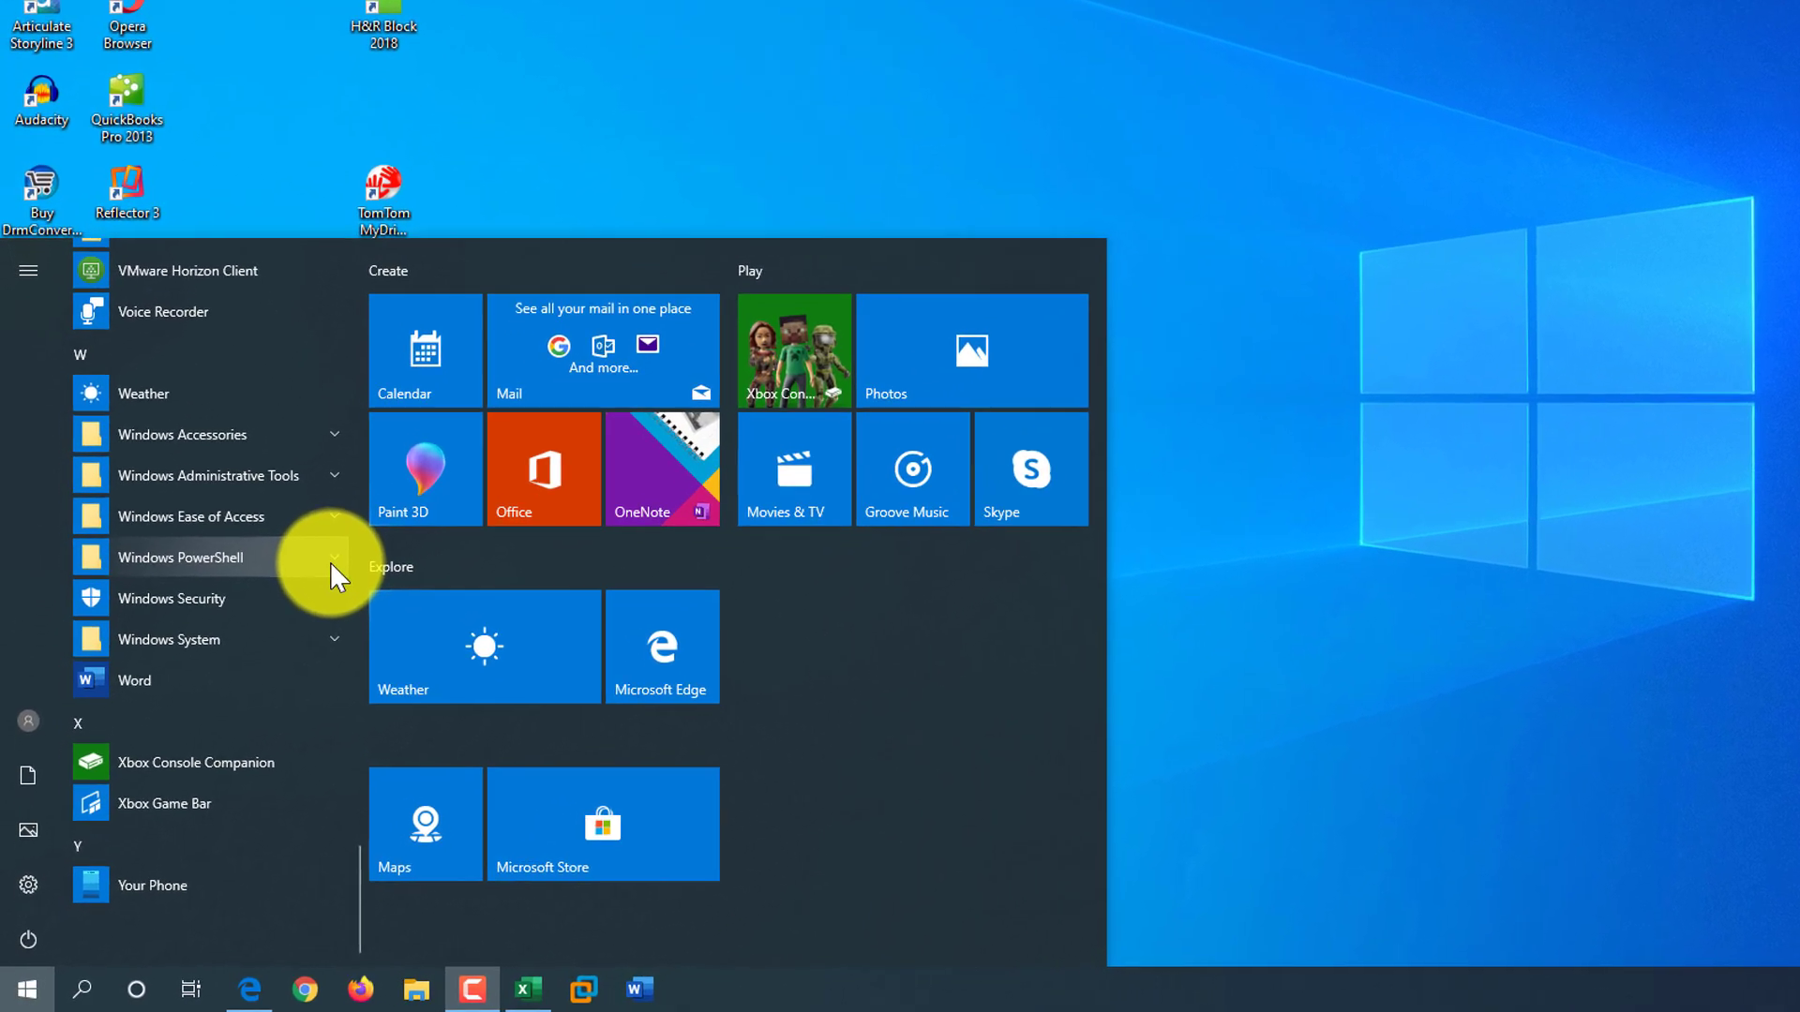
click(374, 364)
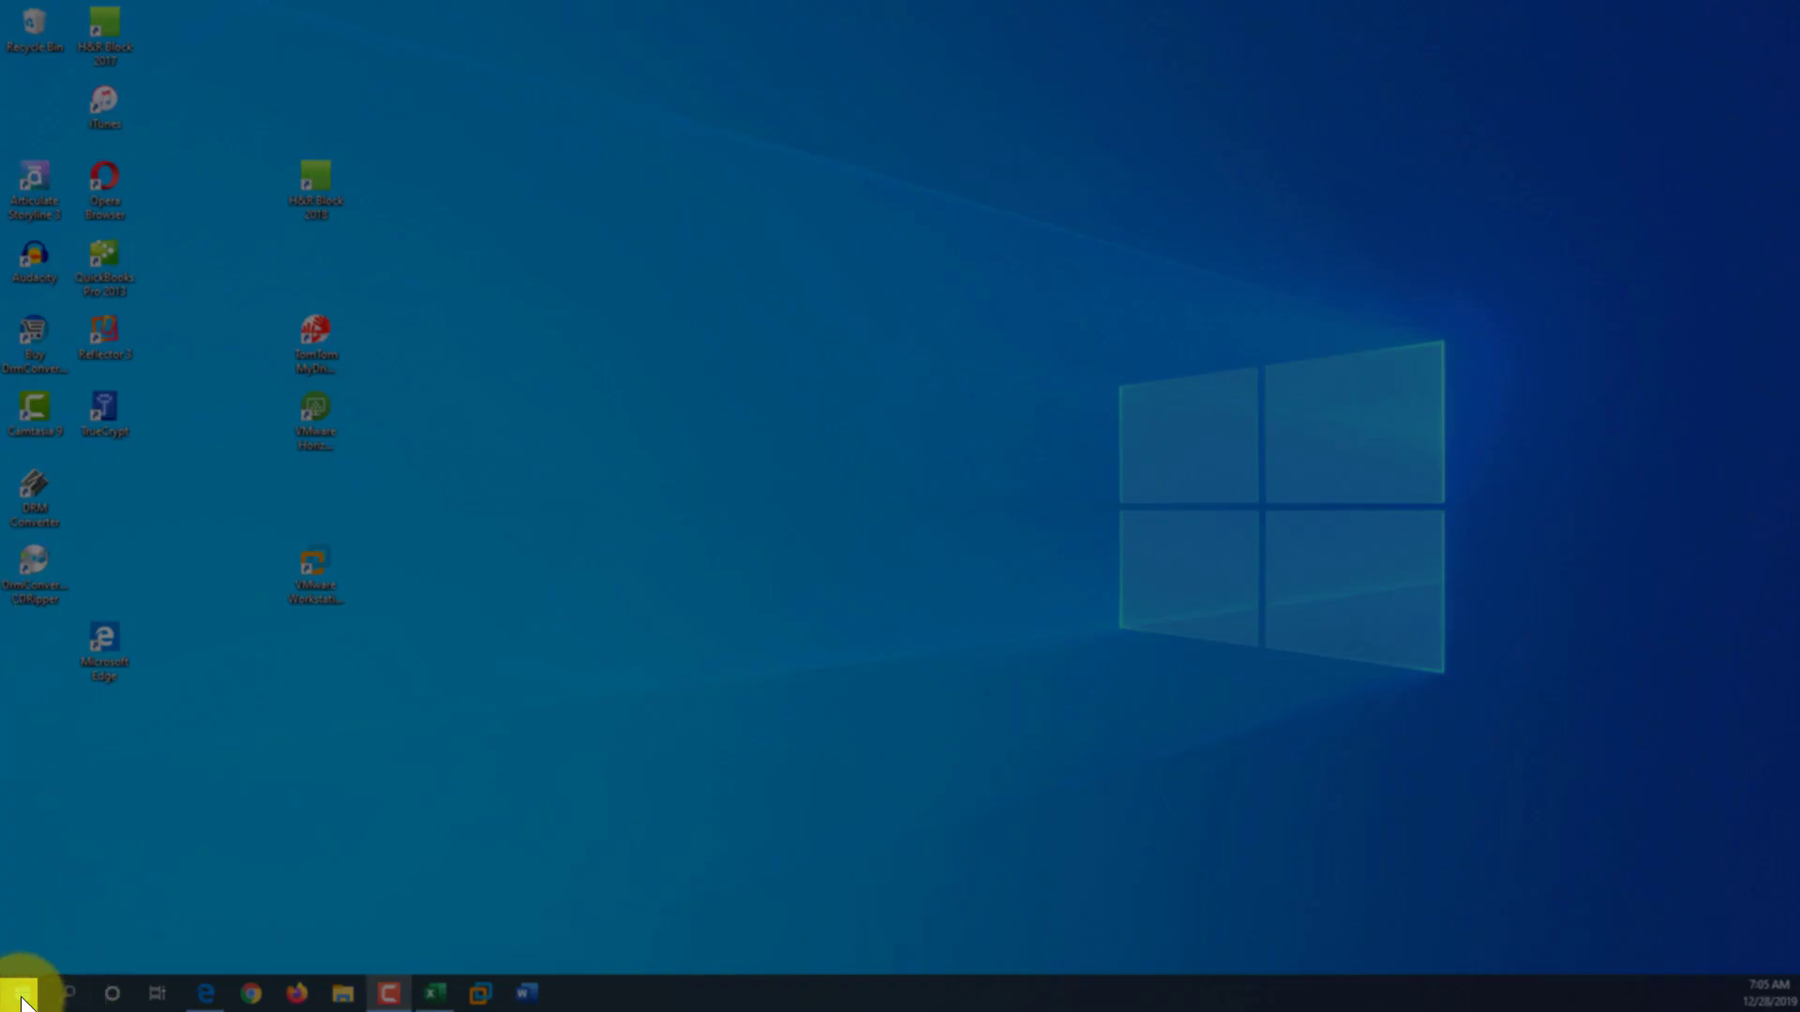
Search Start for 'notepad', launch the Notepad best match, then reopen Start.
click(21, 996)
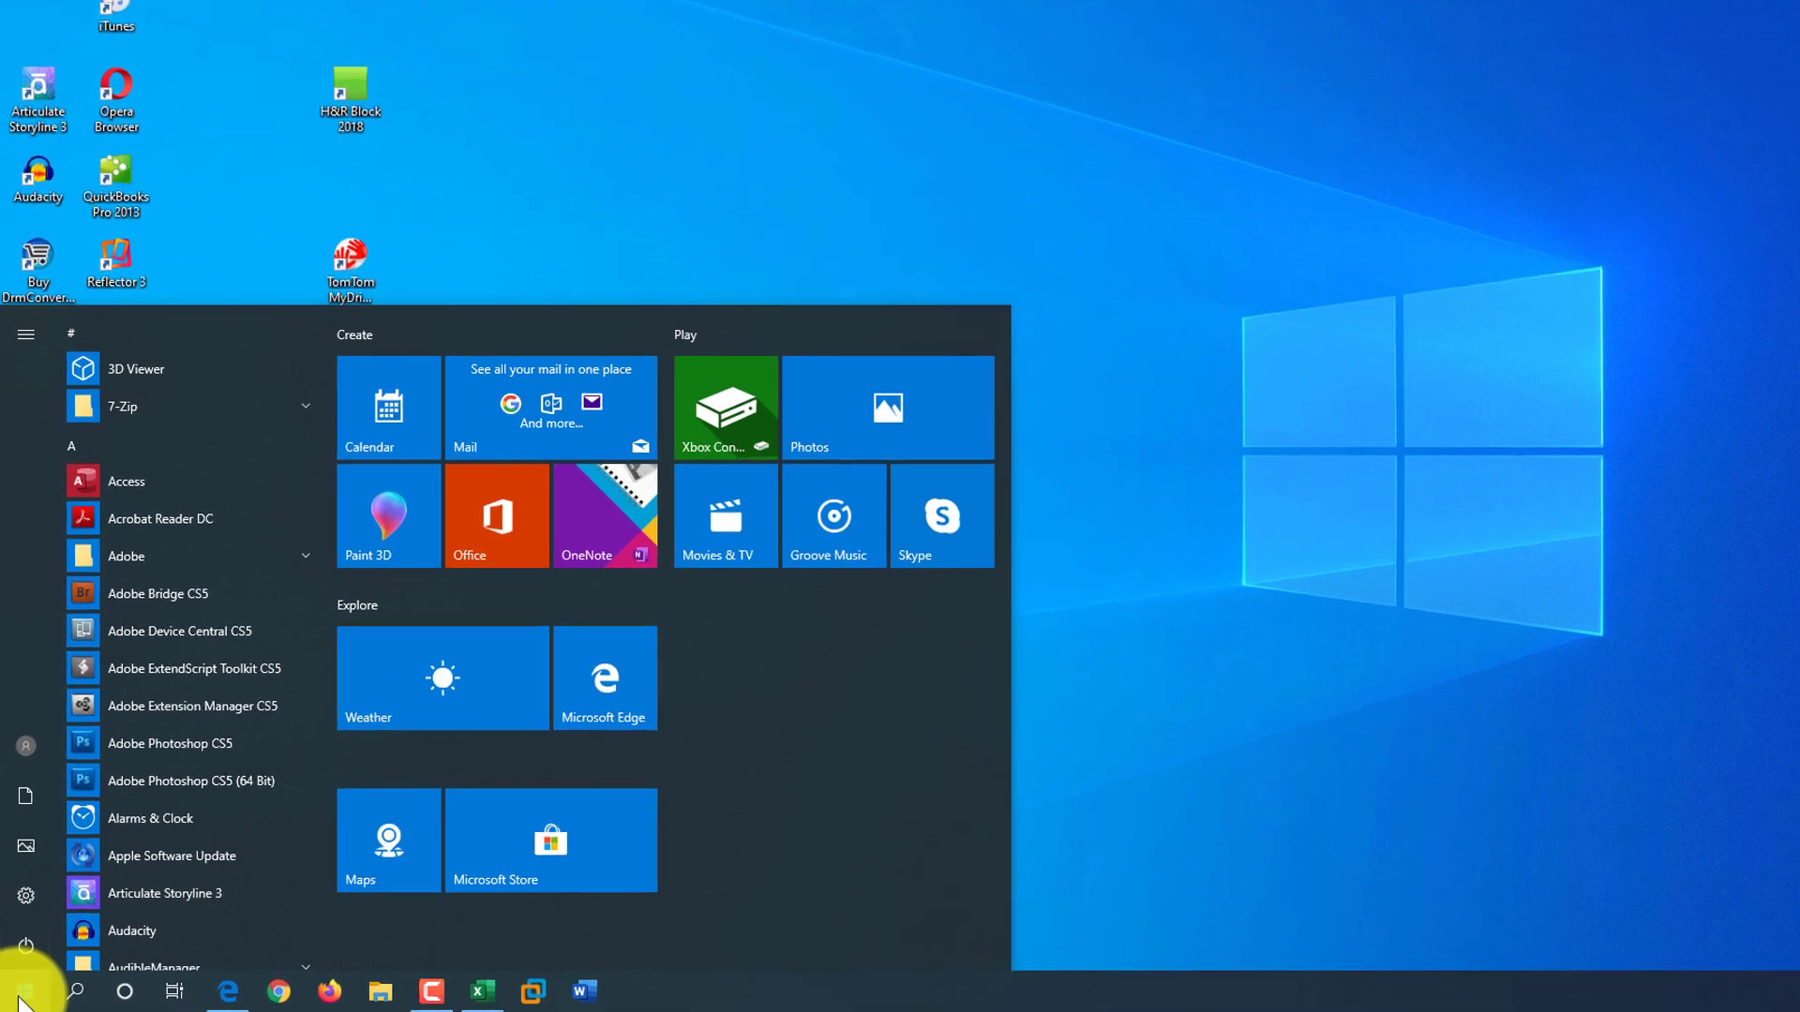
text(notep)
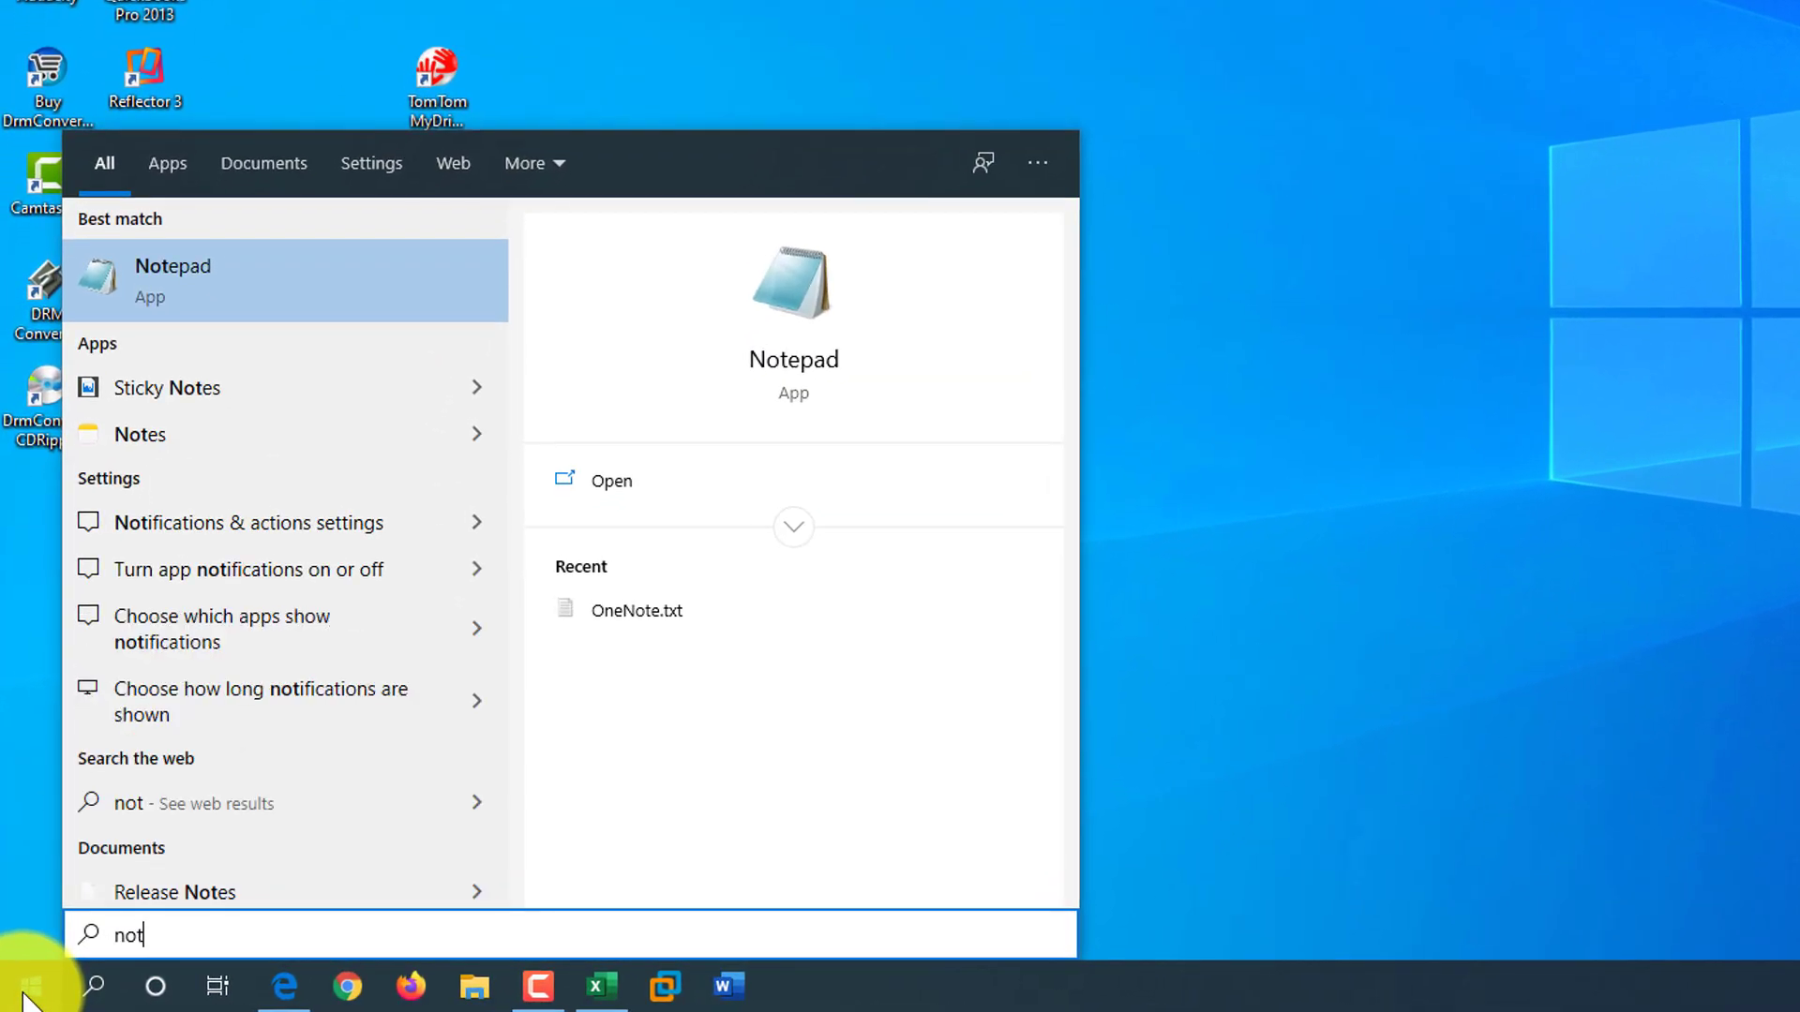
text(ad)
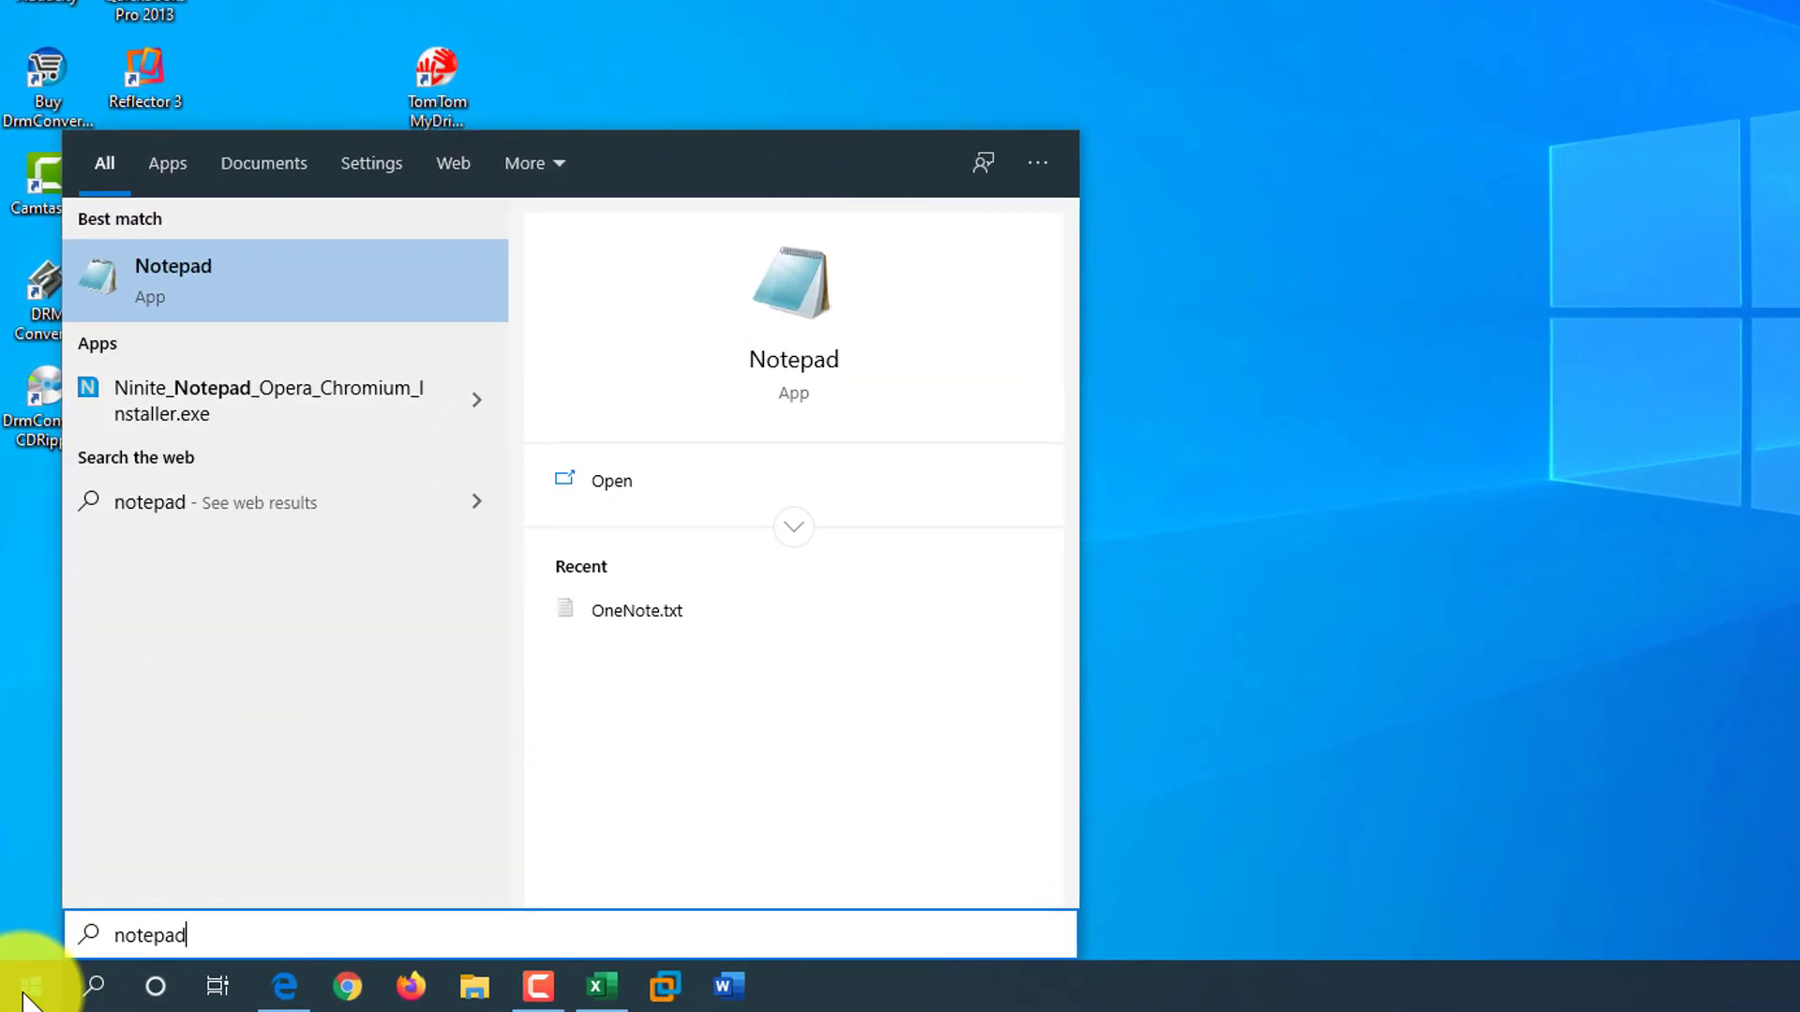
click(197, 302)
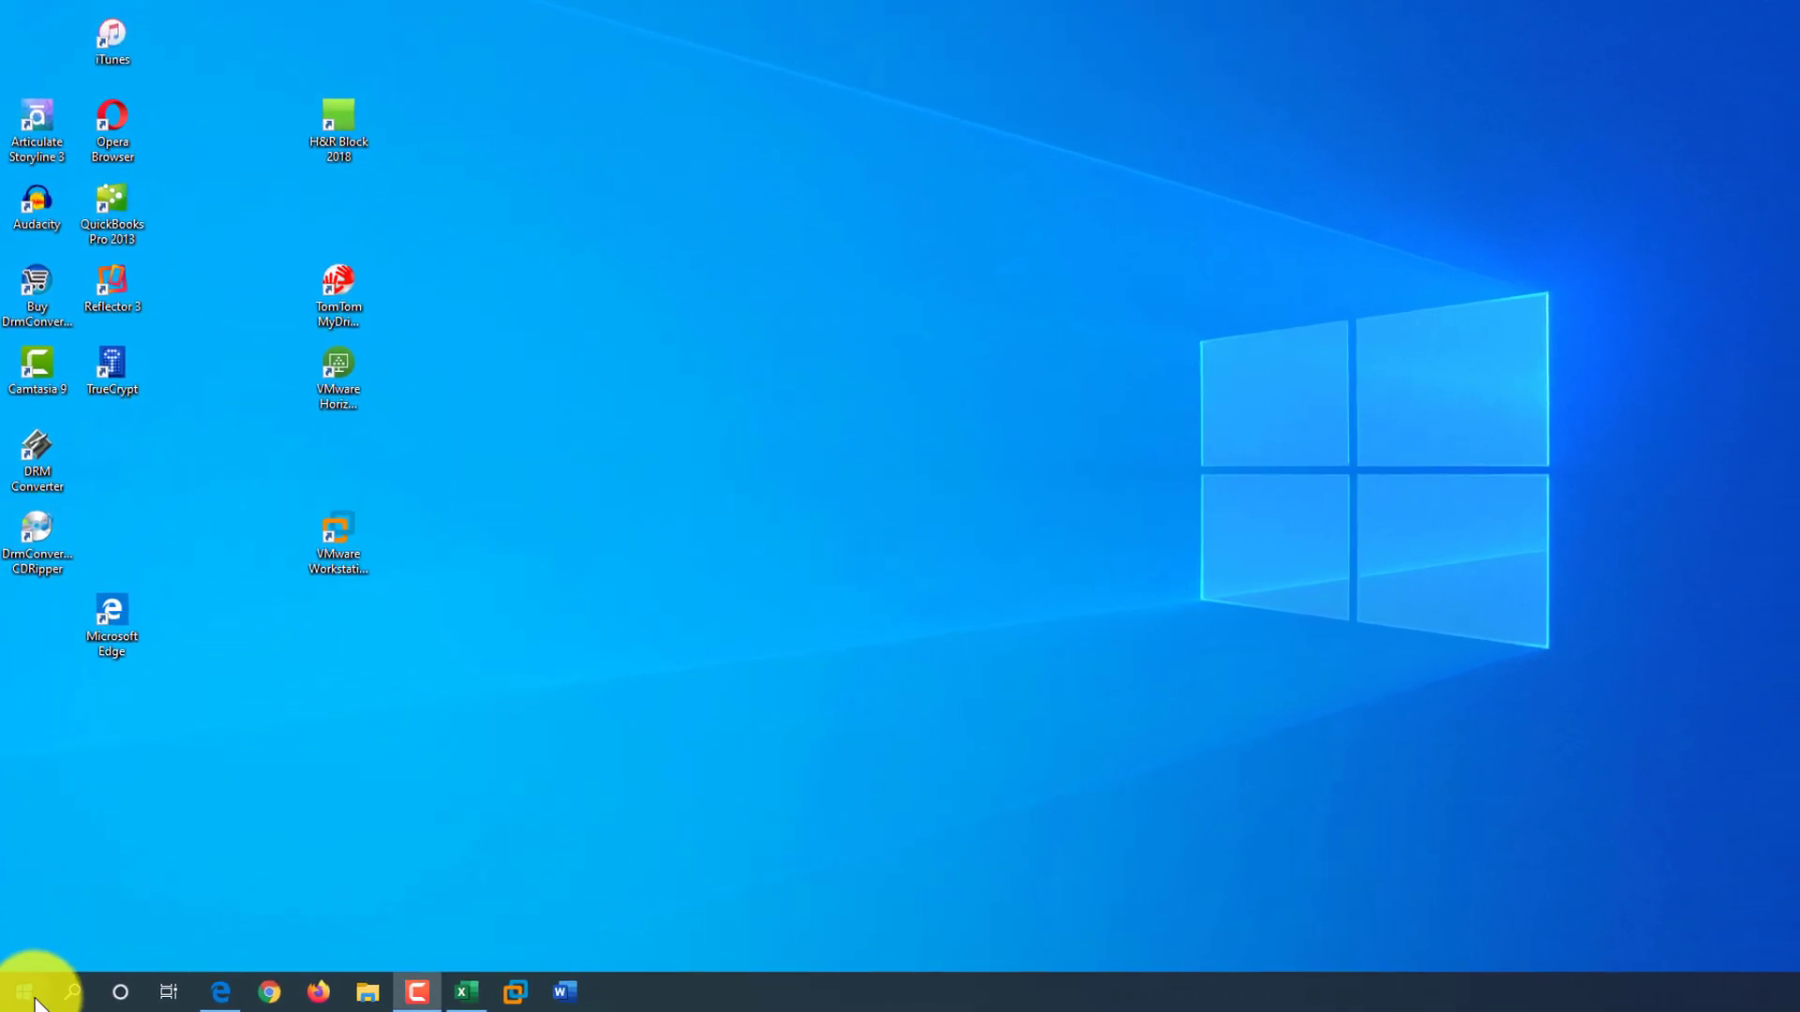
click(35, 1001)
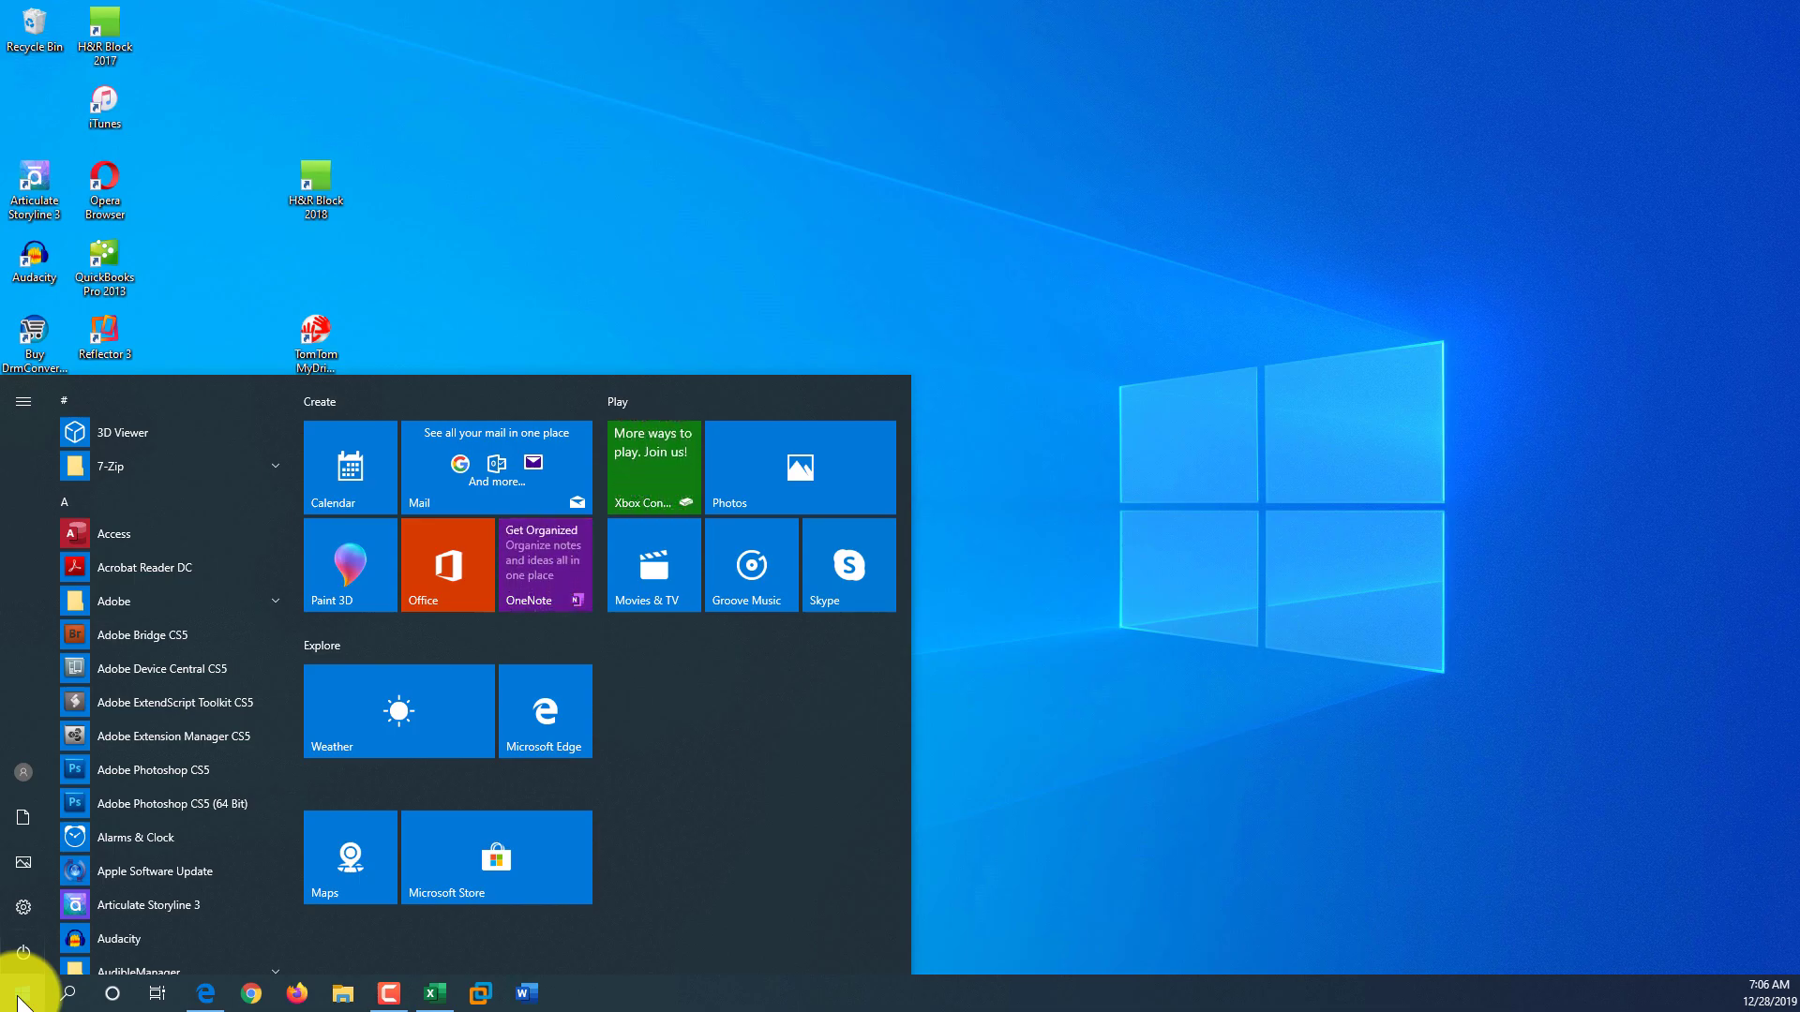
Search Start for 'notep' so Notepad is listed as best match.
text(notep)
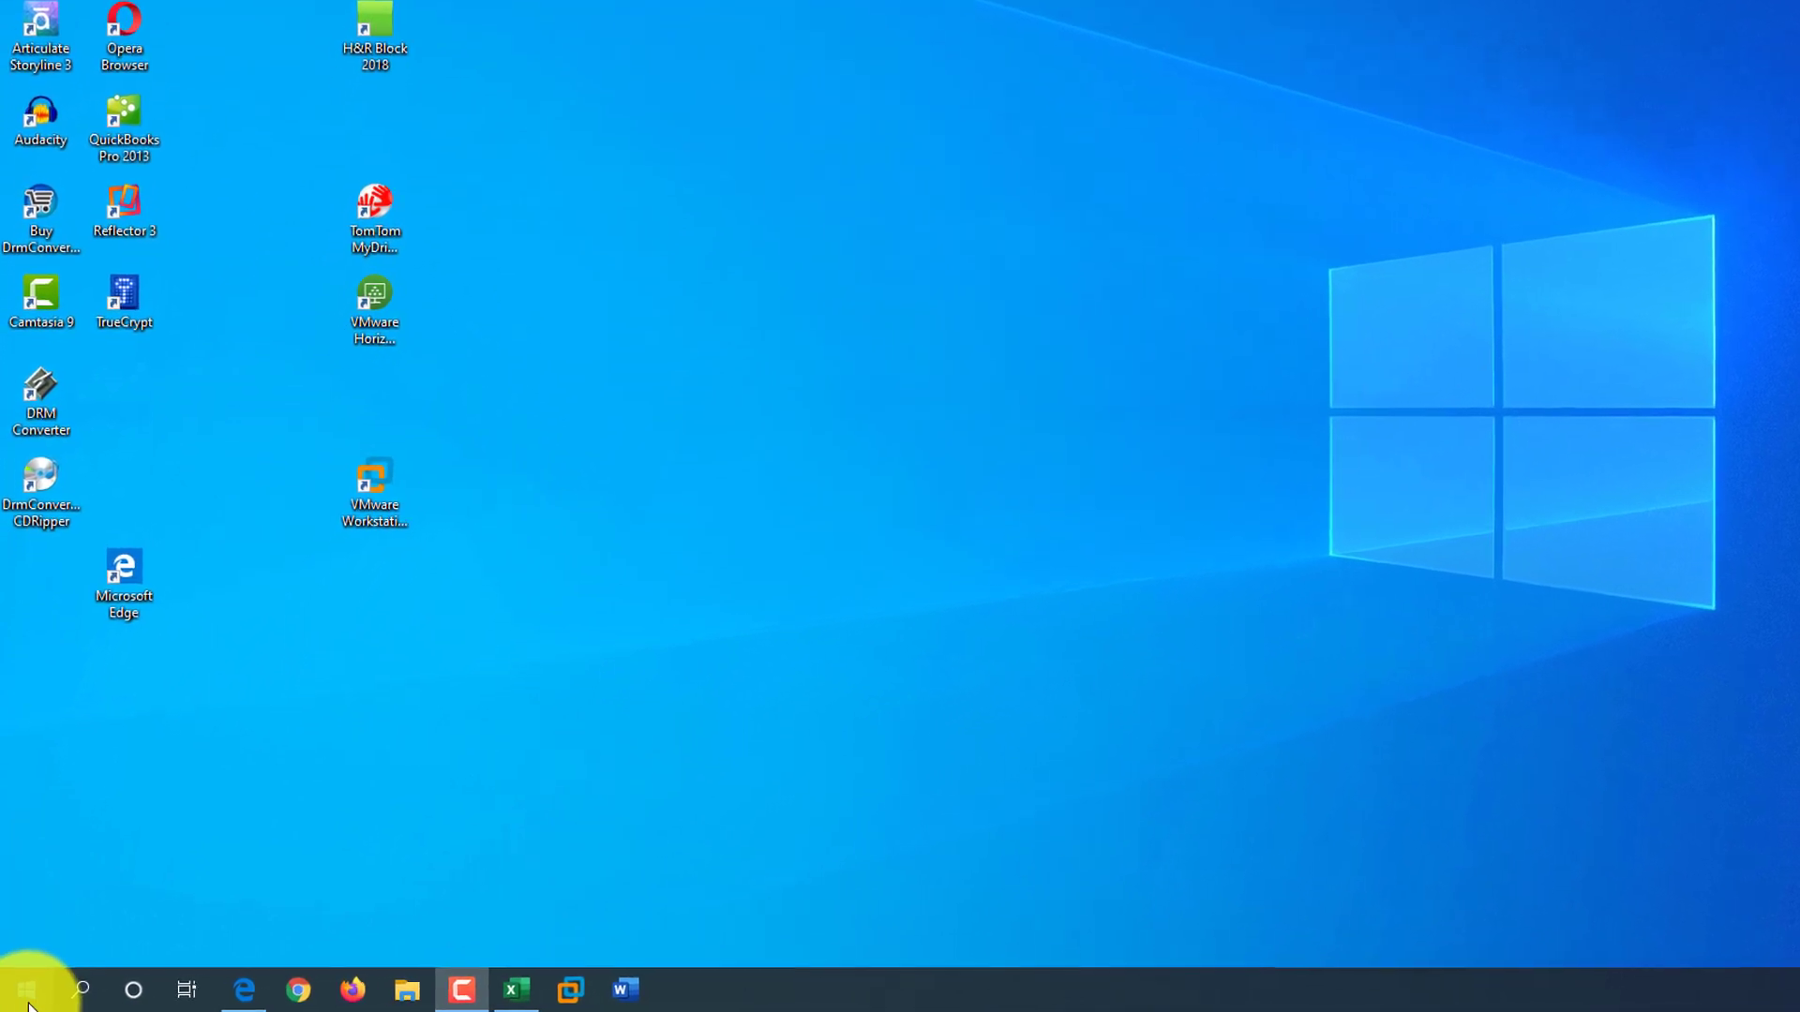
Pin Notepad to the taskbar from its 'notepad' Start search result.
click(22, 992)
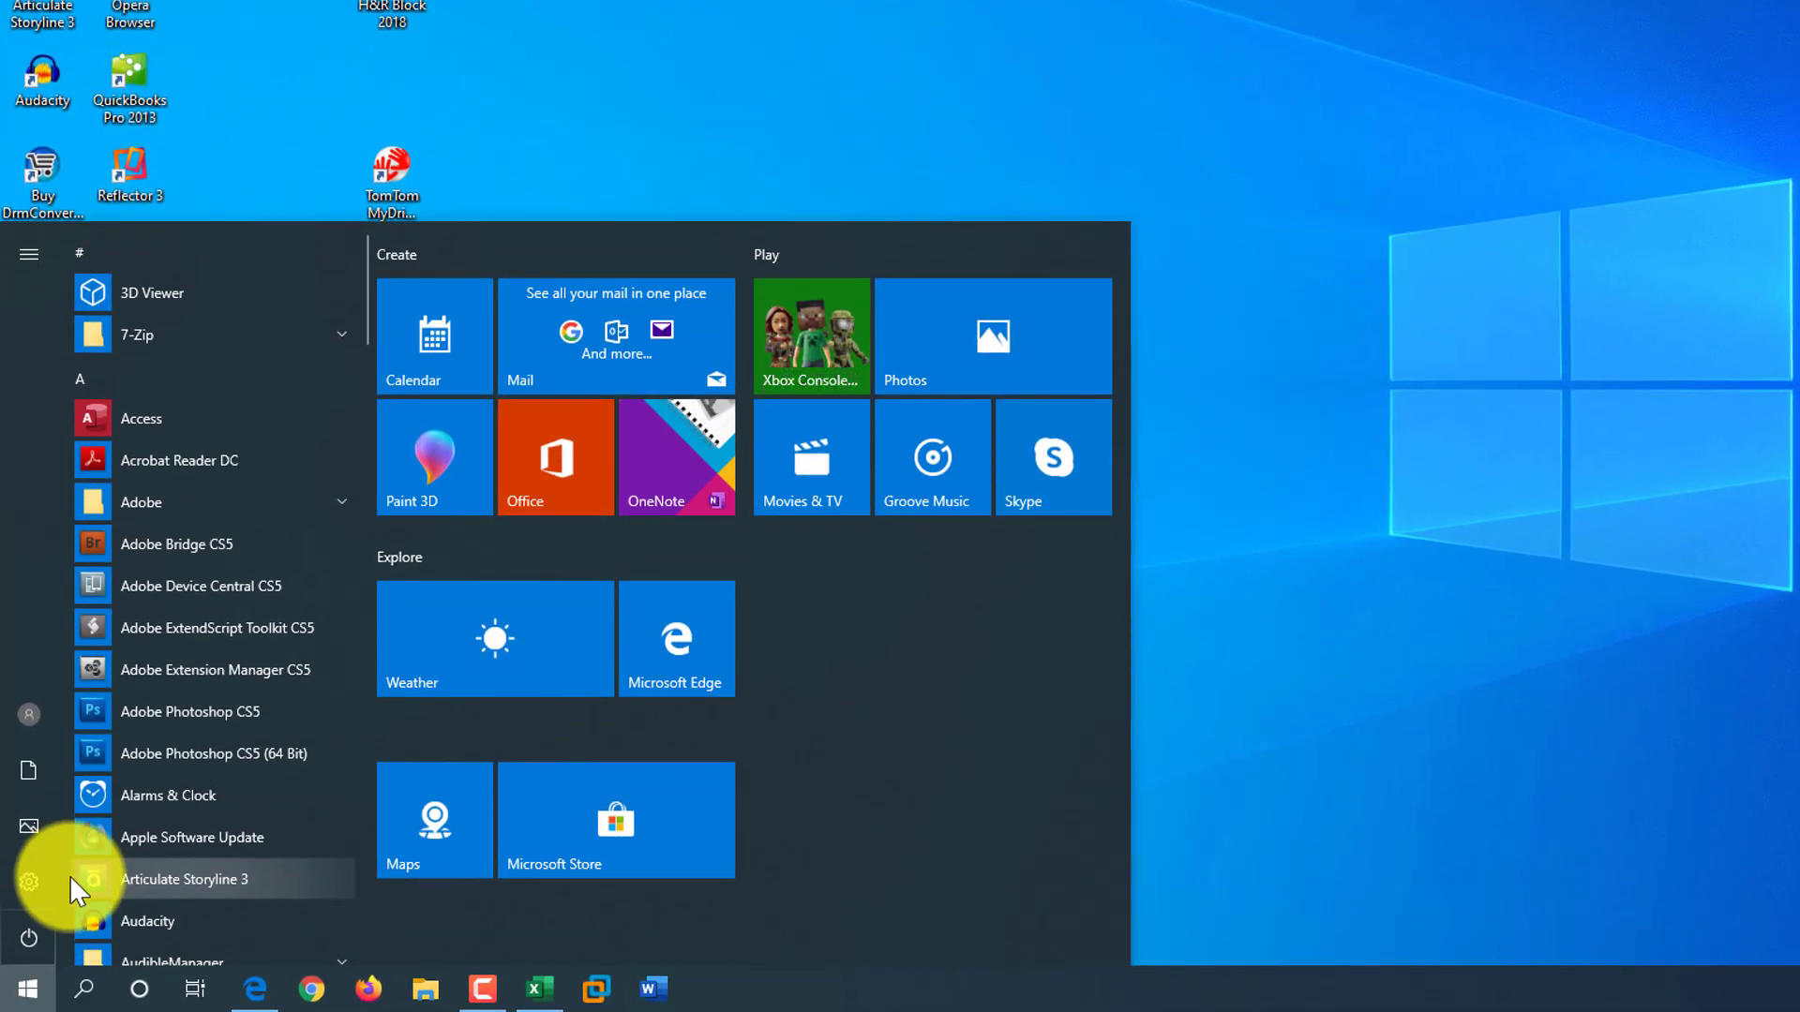
text(notepad)
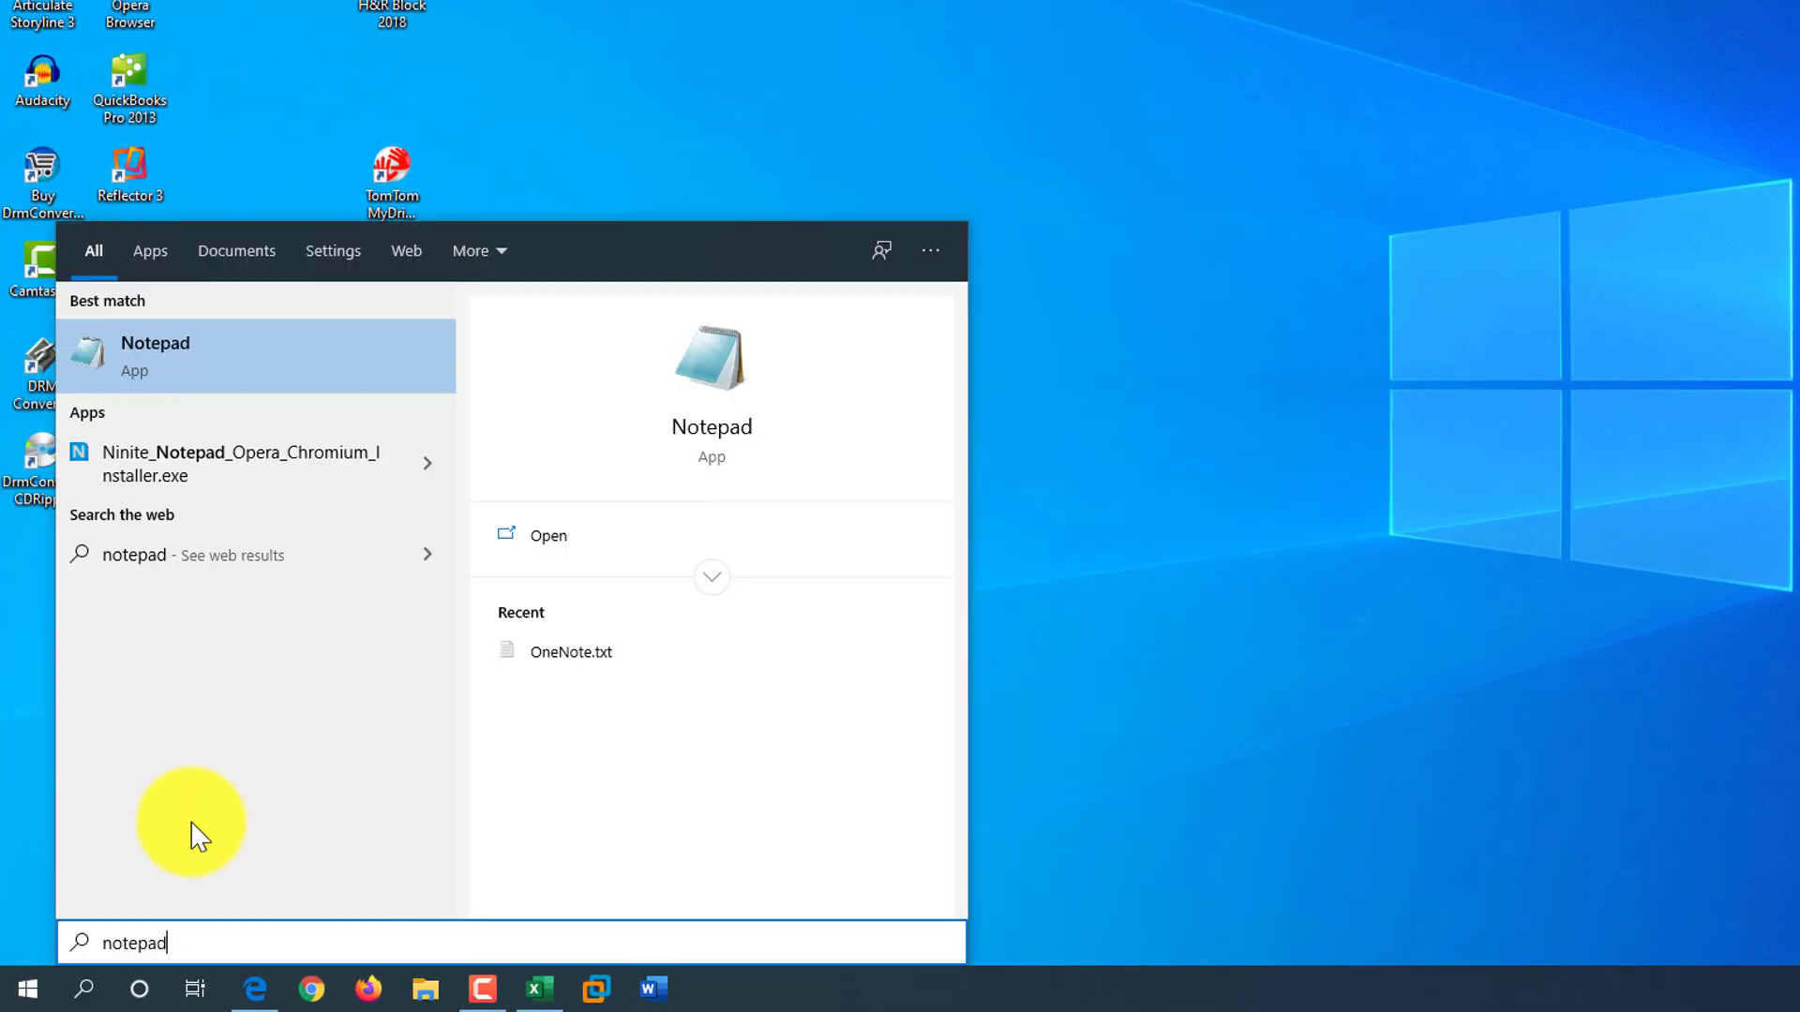
right_click(158, 358)
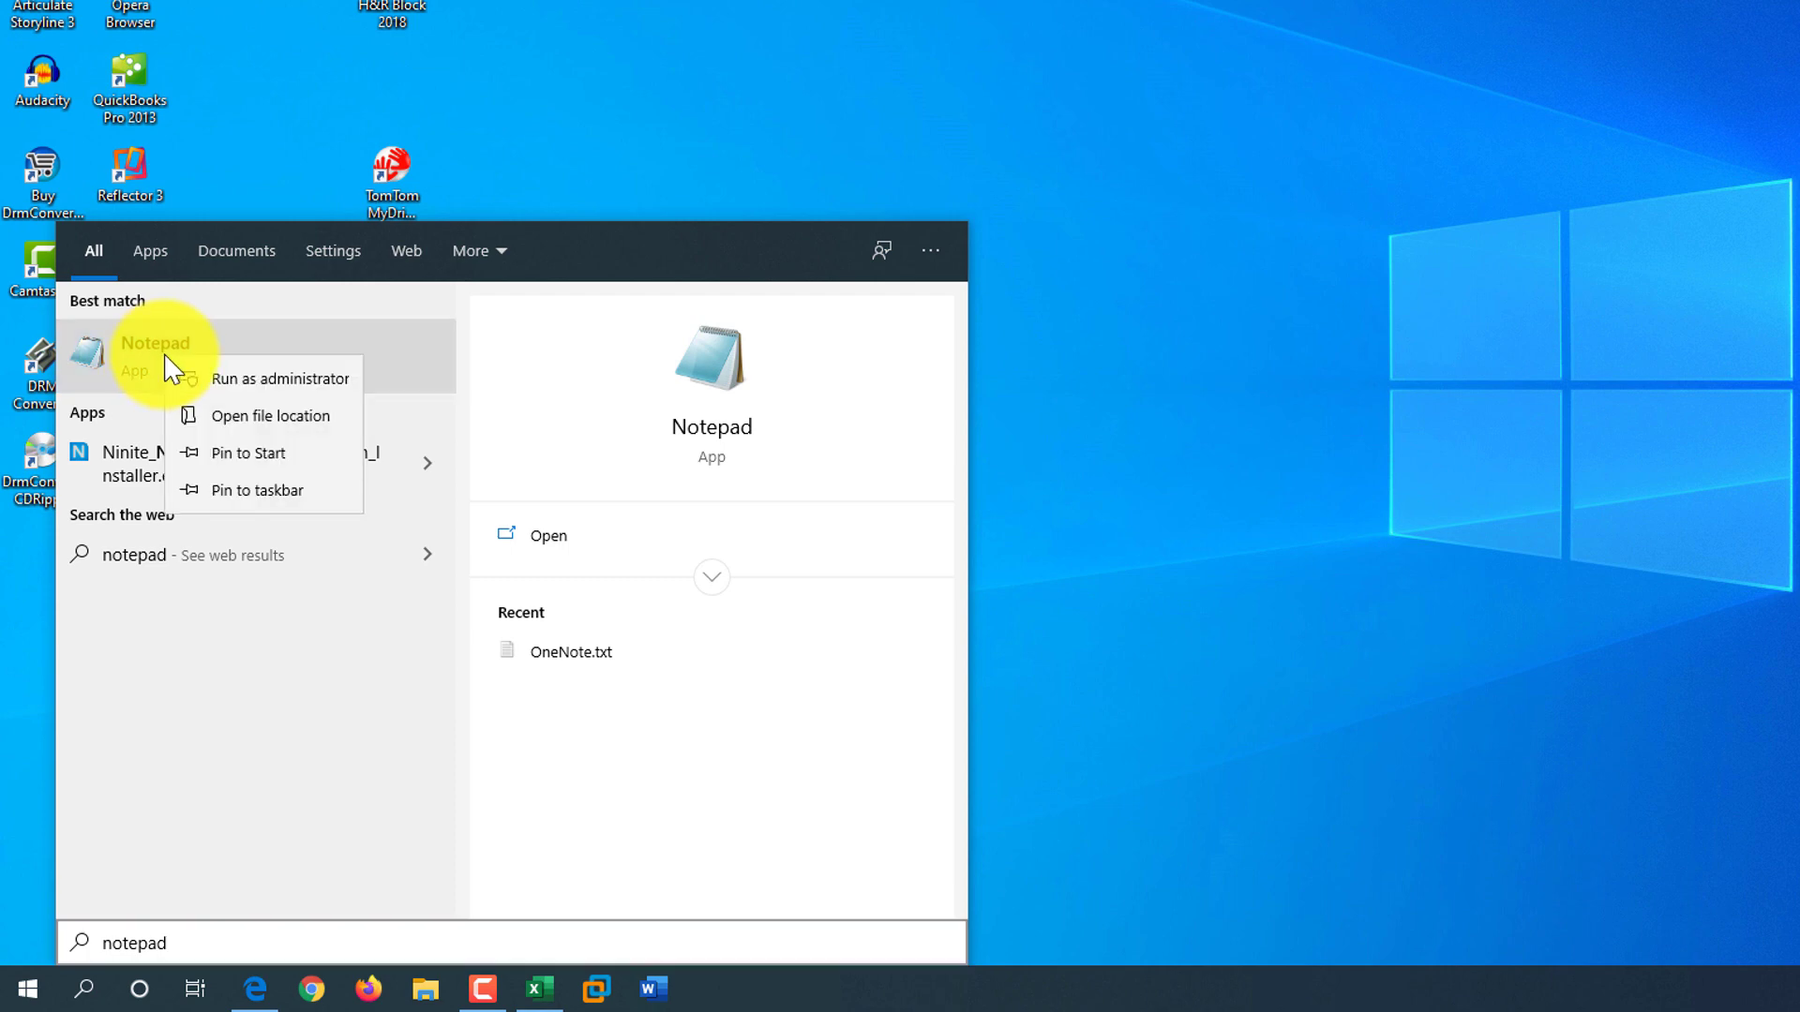
click(298, 507)
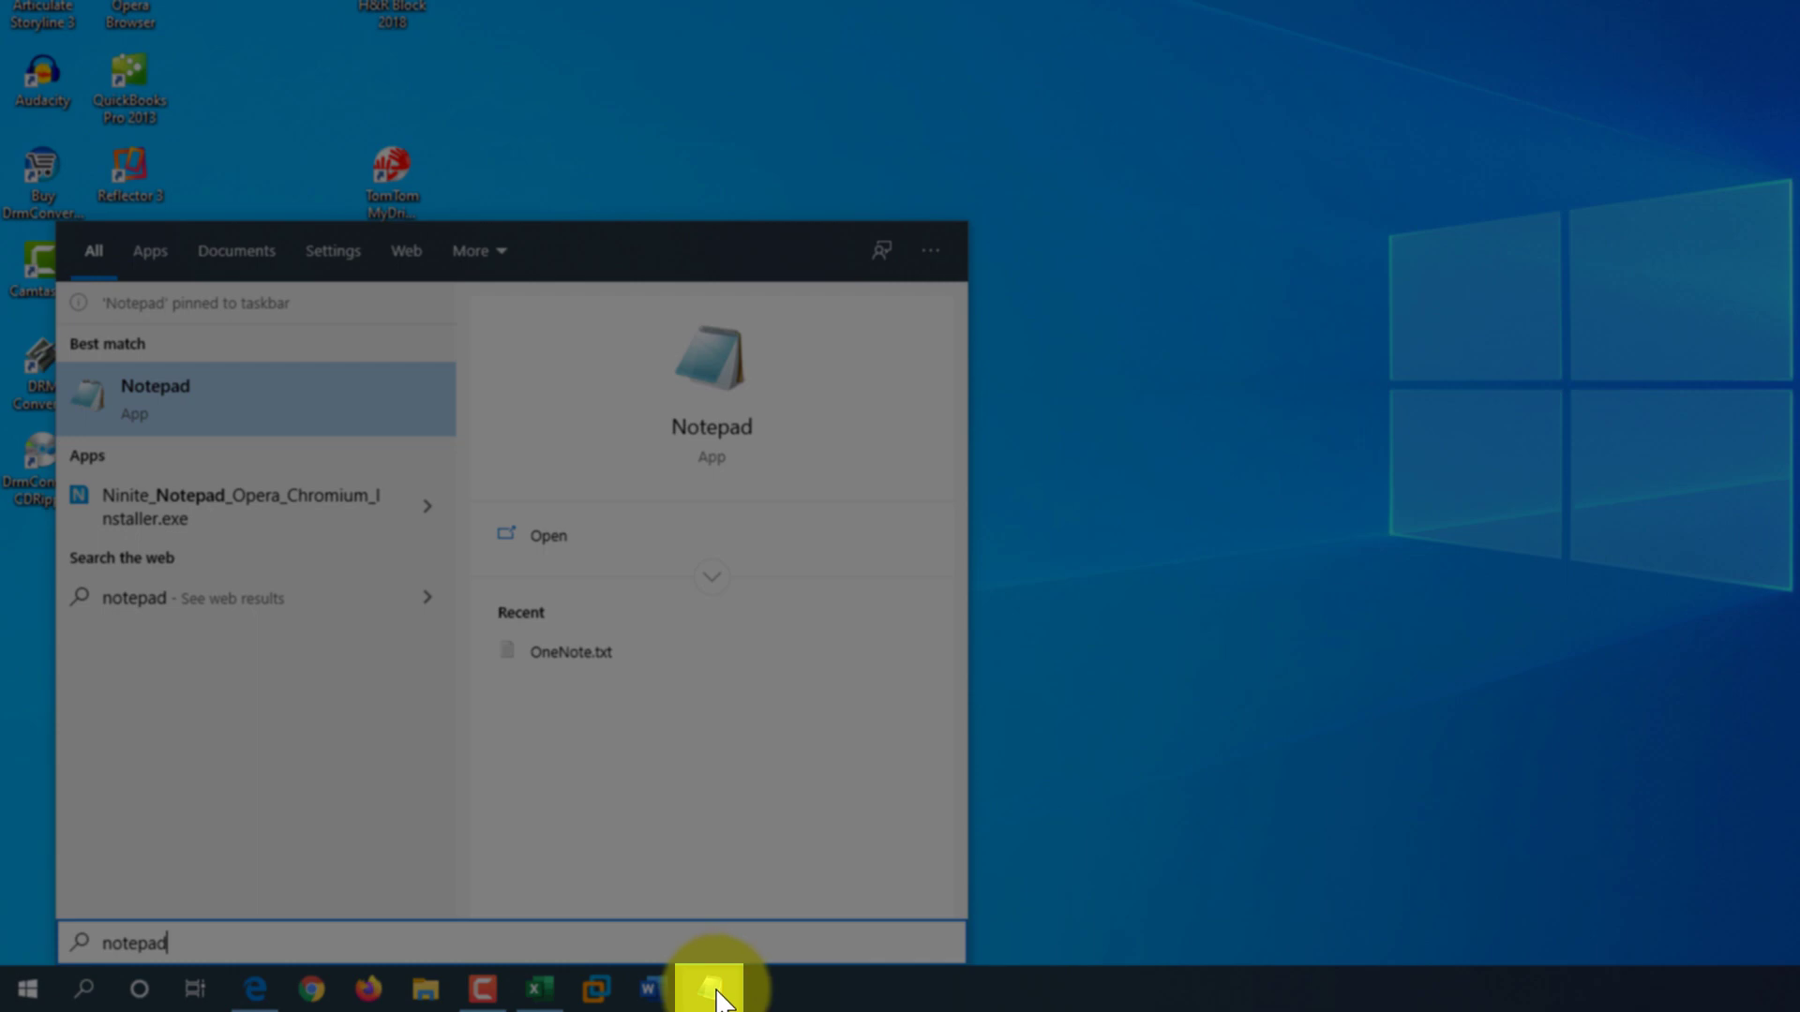
click(713, 989)
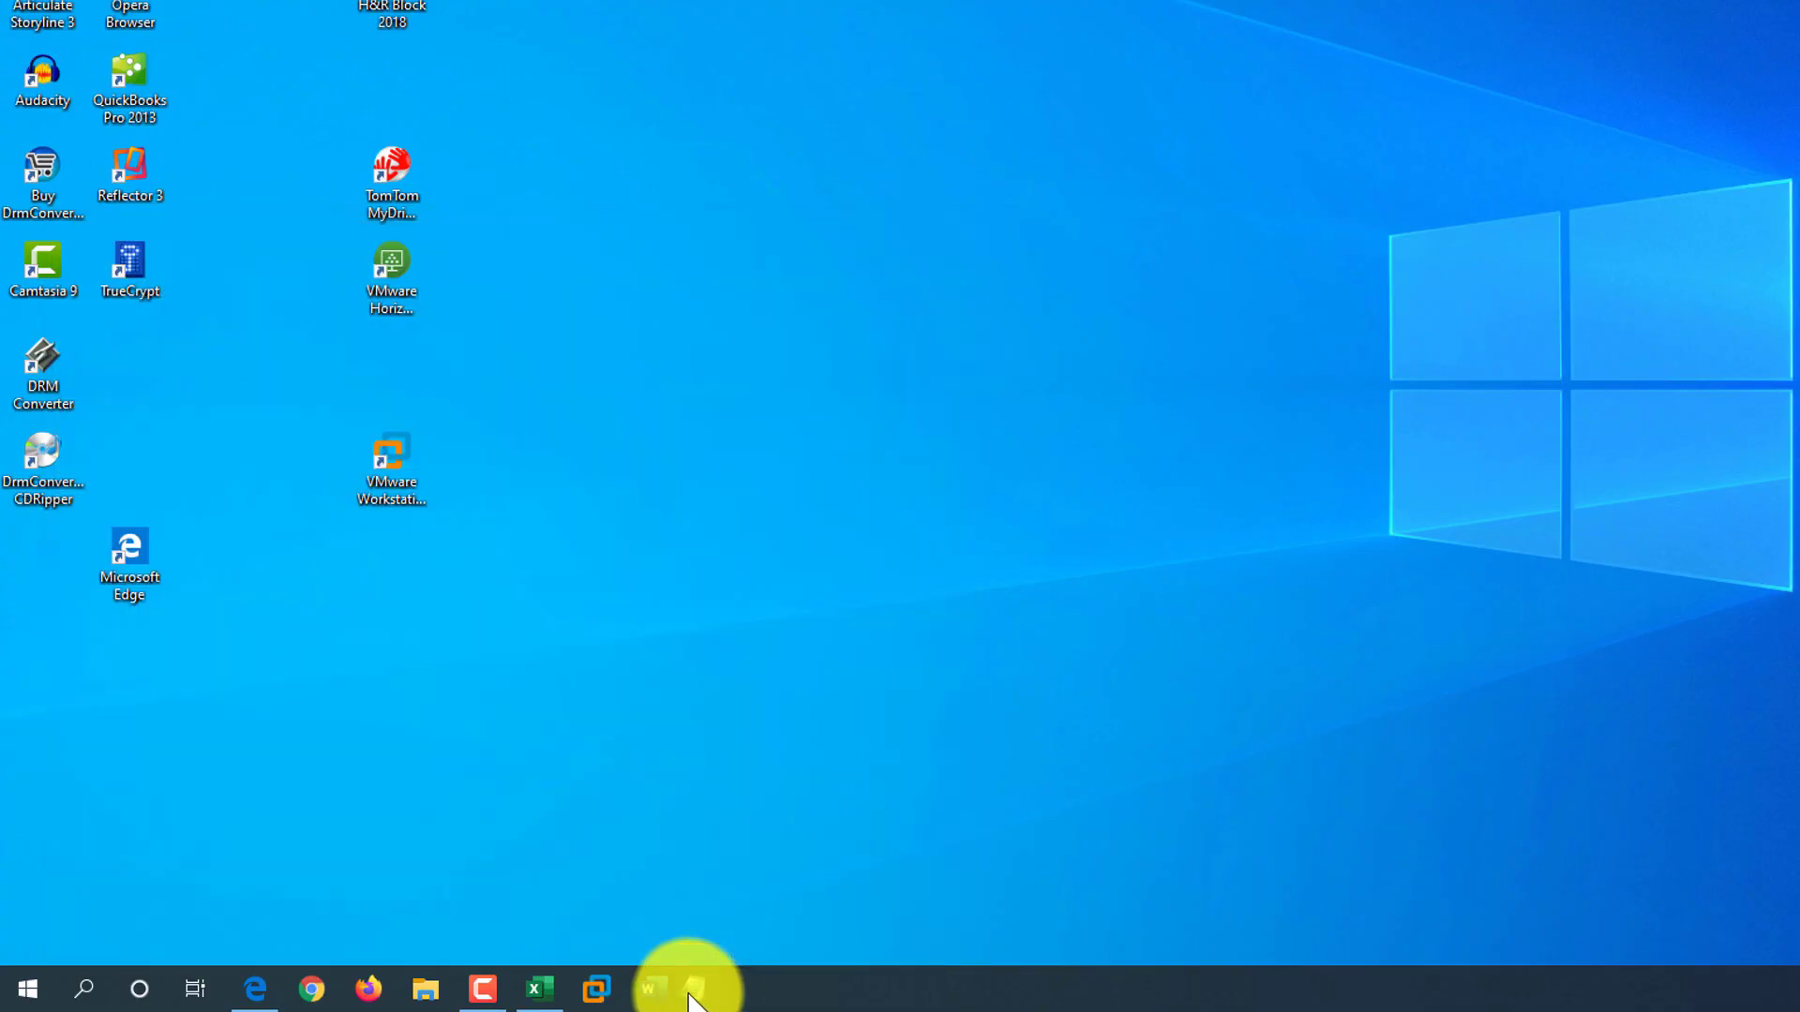
Move the Notepad taskbar icon to the first pinned position, before Edge.
drag(691, 998, 273, 1003)
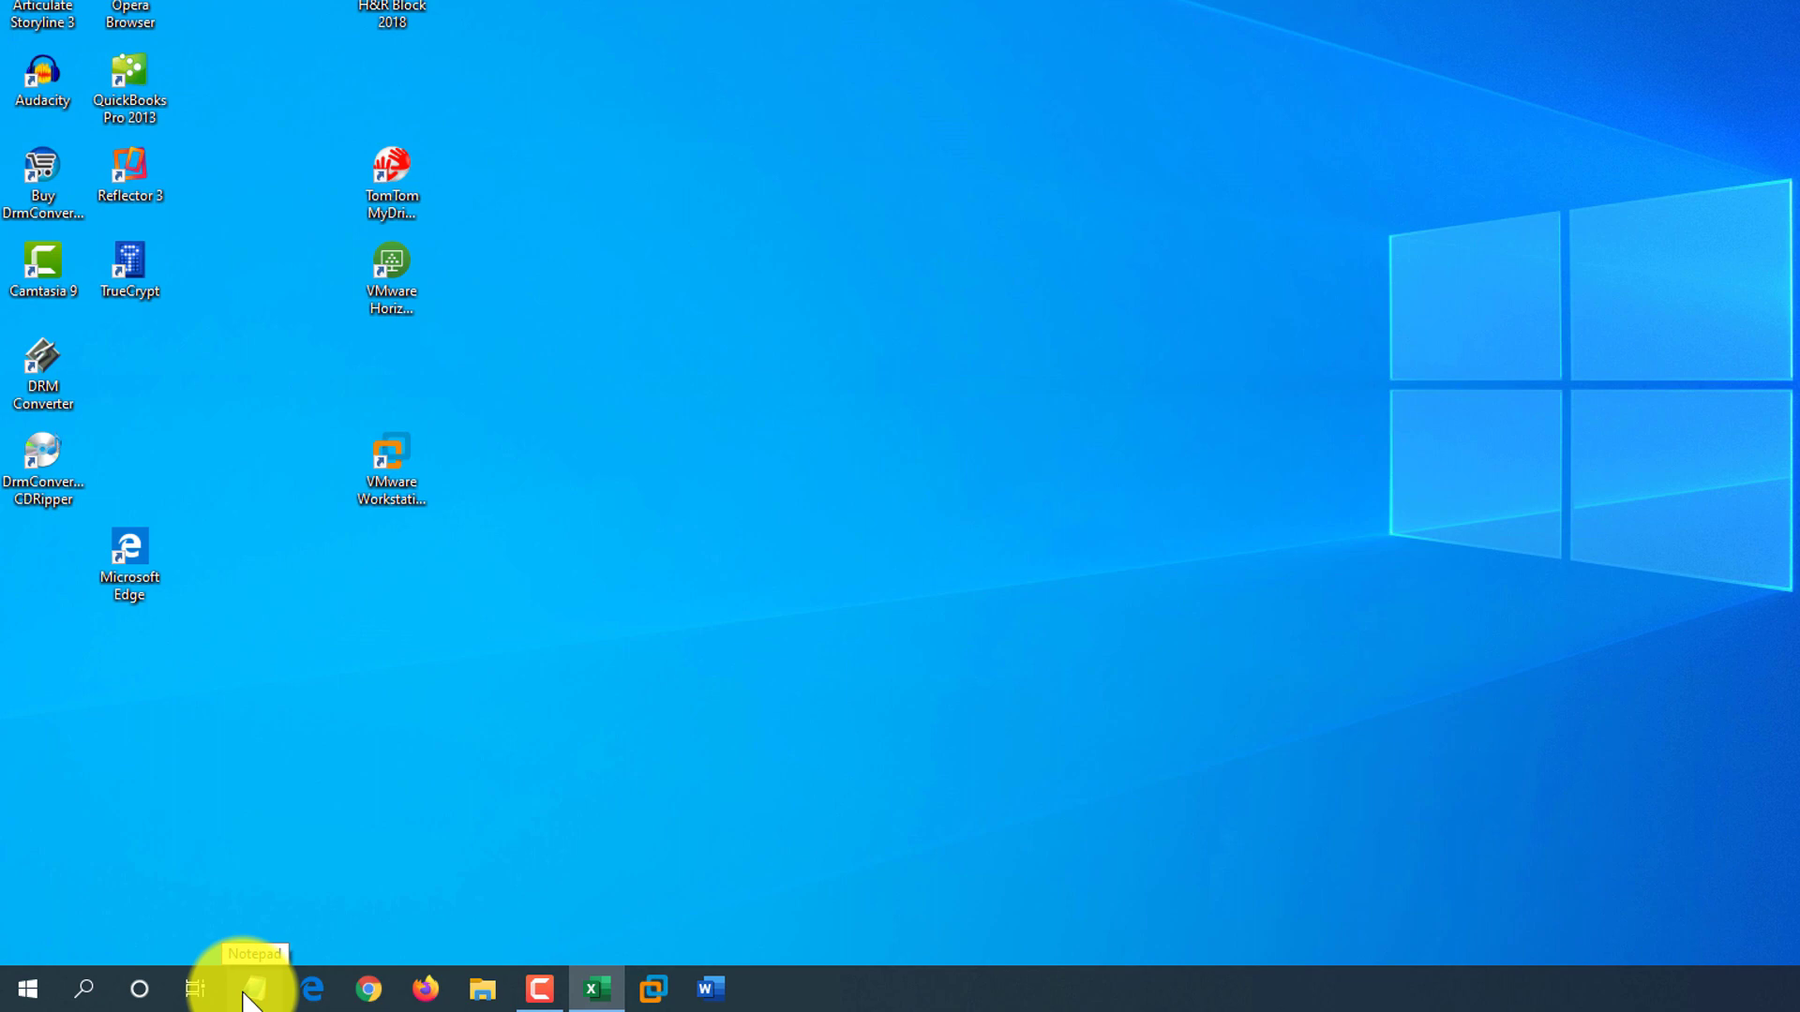
Launch Notepad with Win+1 and Microsoft Edge with Win+2 from the taskbar.
key(super+1)
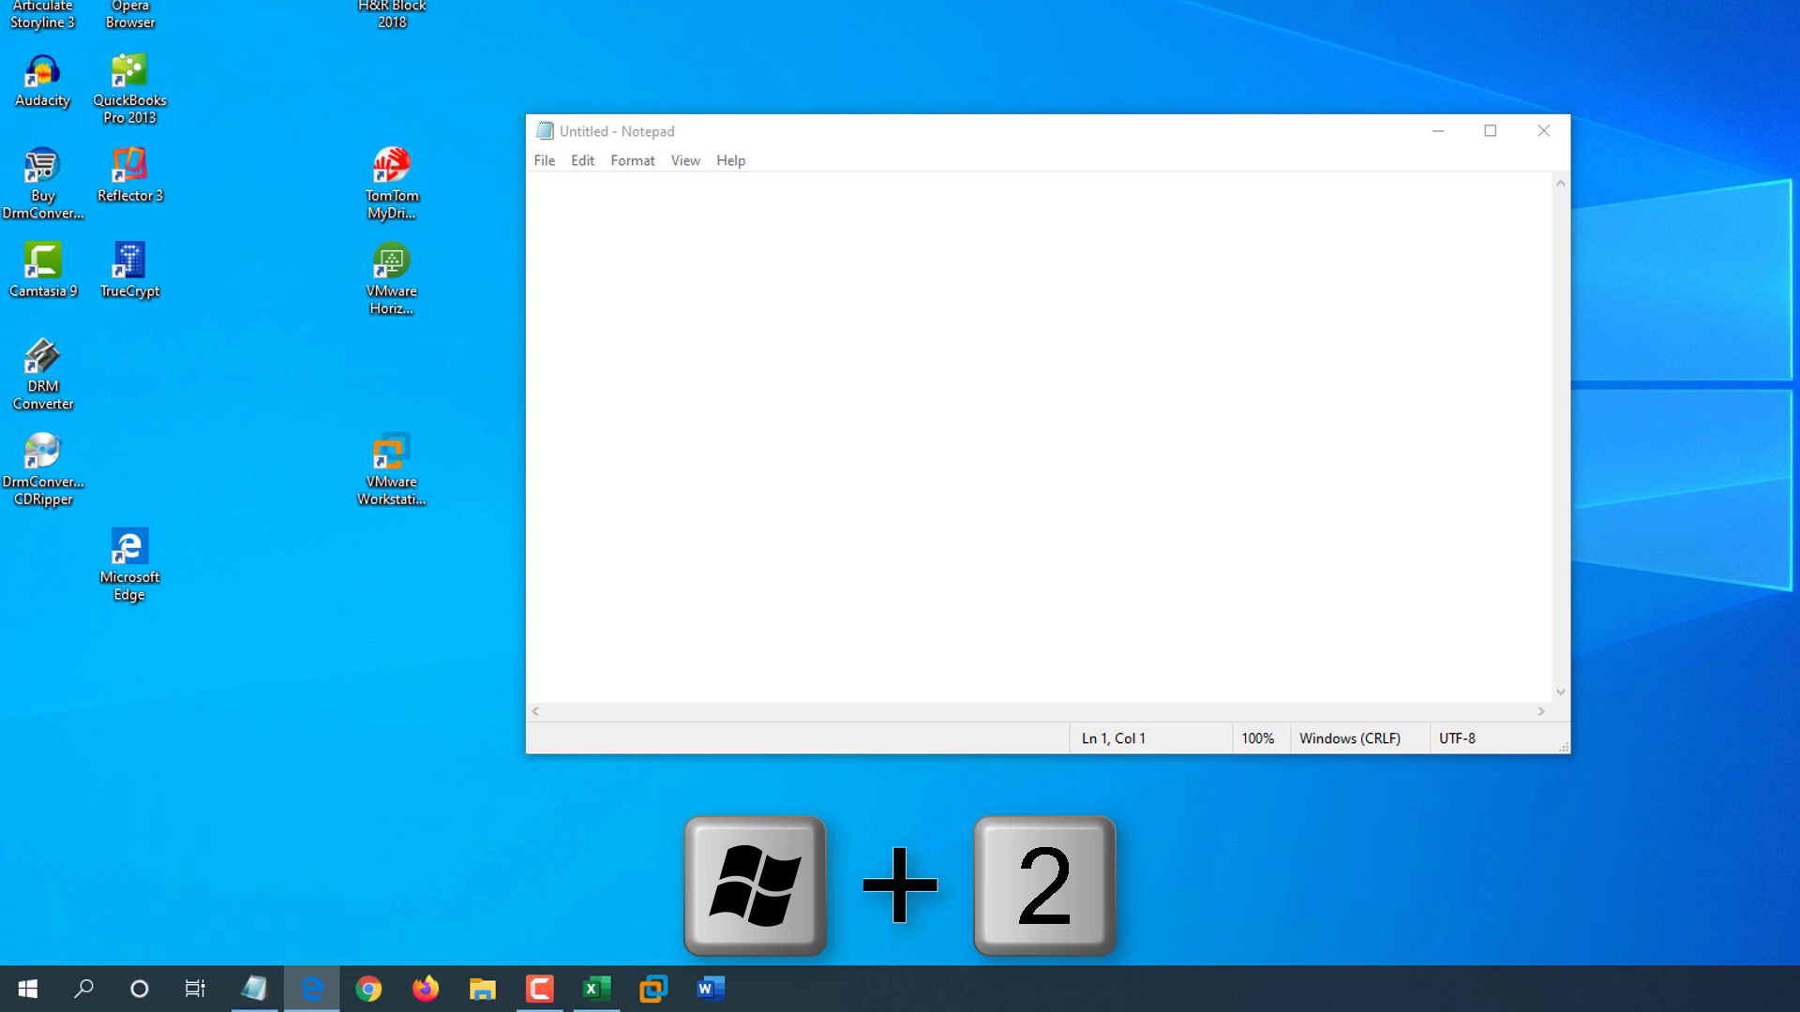
key(super+2)
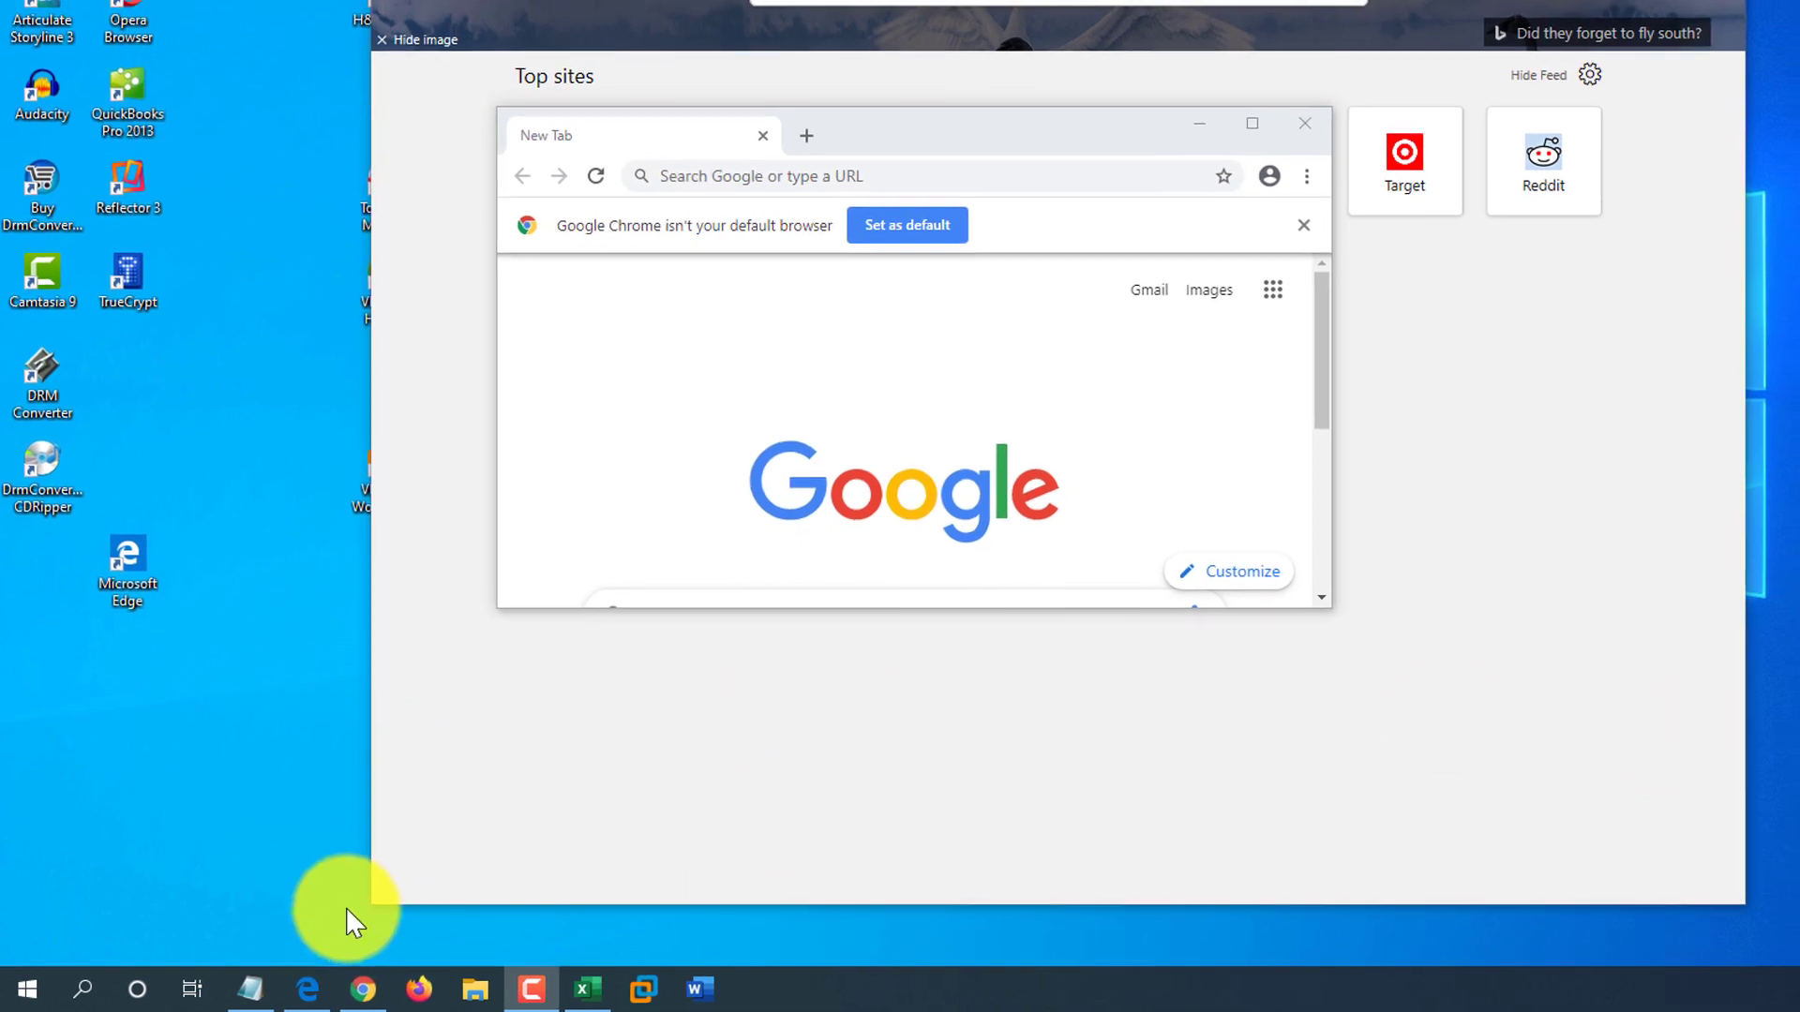
mouse_move(226, 996)
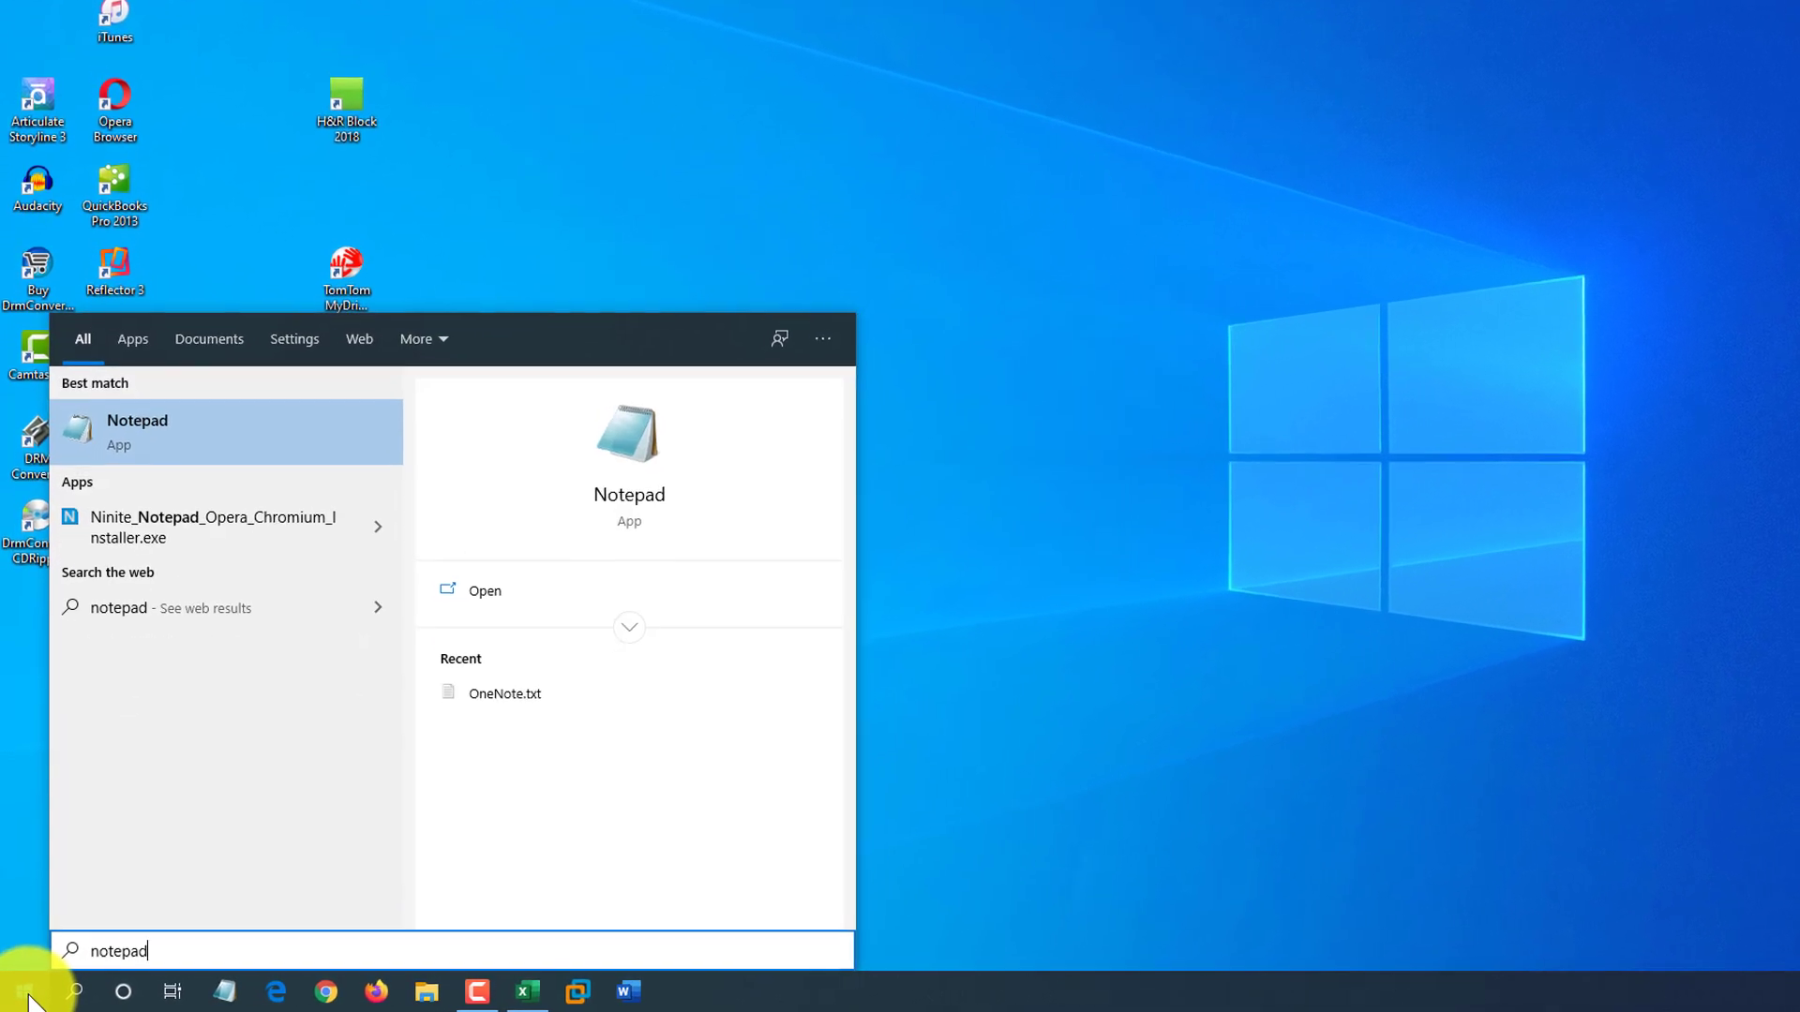
Pin the Notepad search result to Start and view its new tile below Maps.
right_click(154, 443)
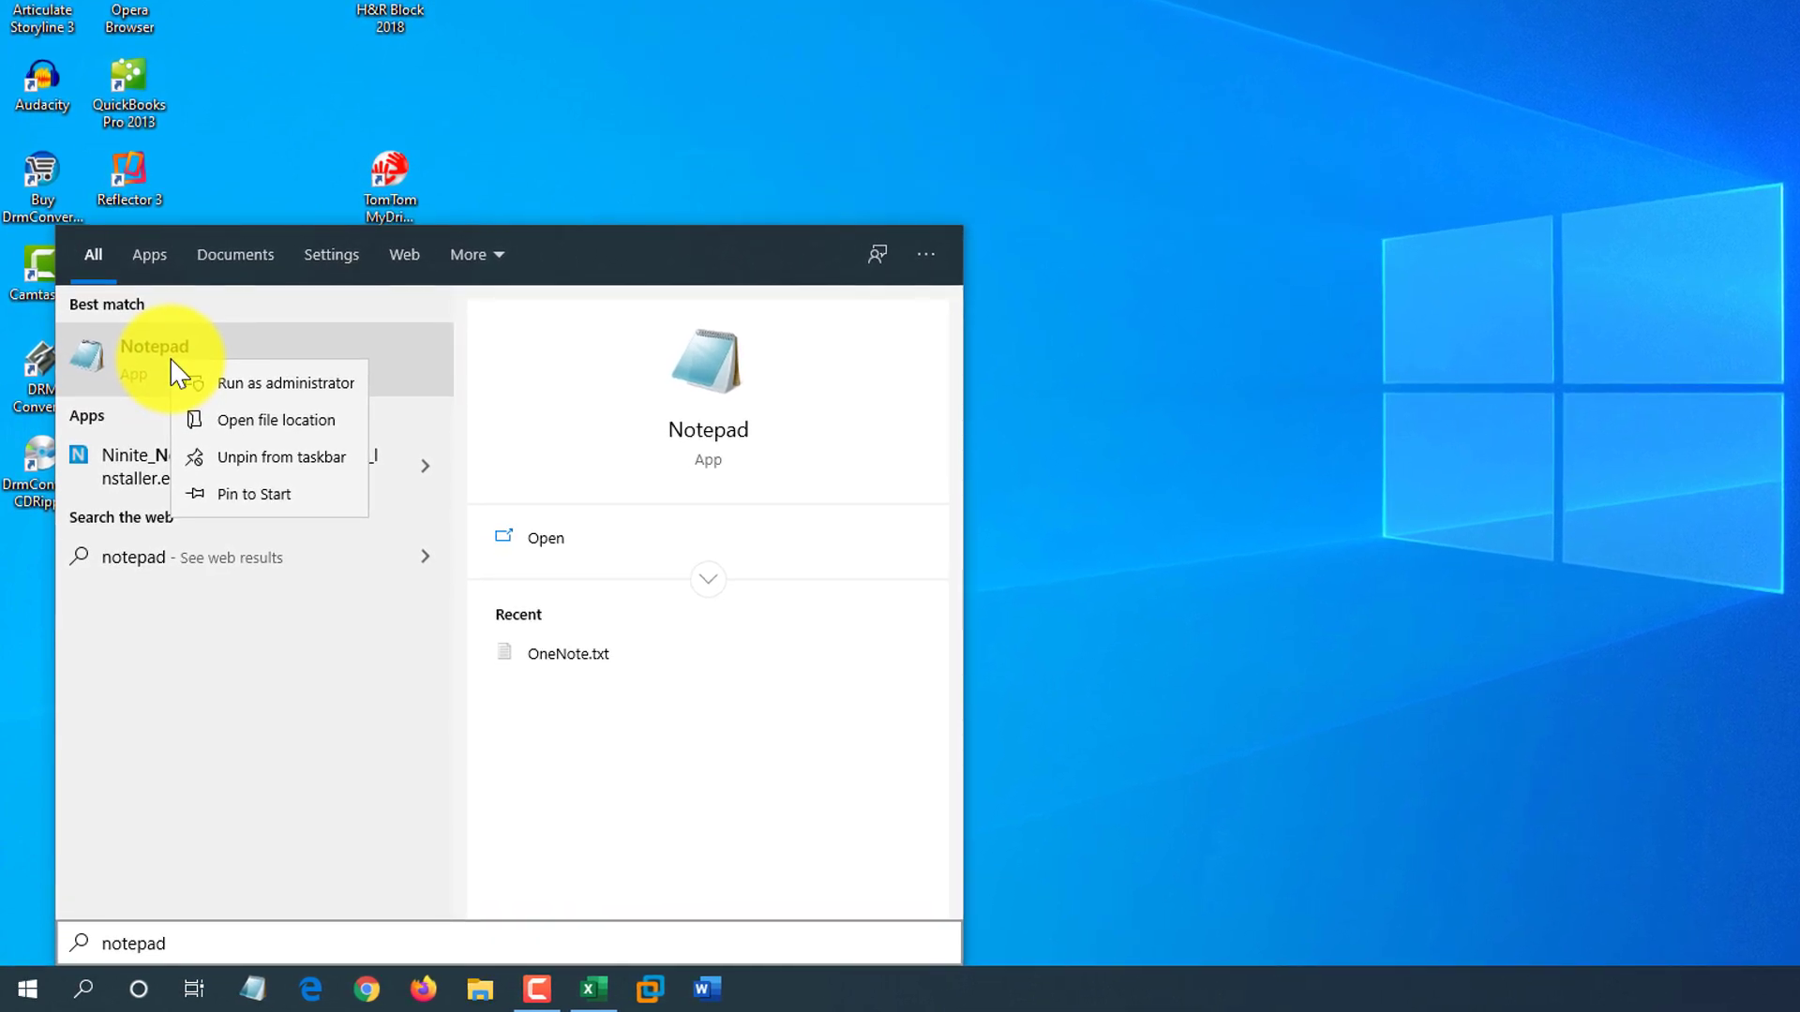
click(272, 494)
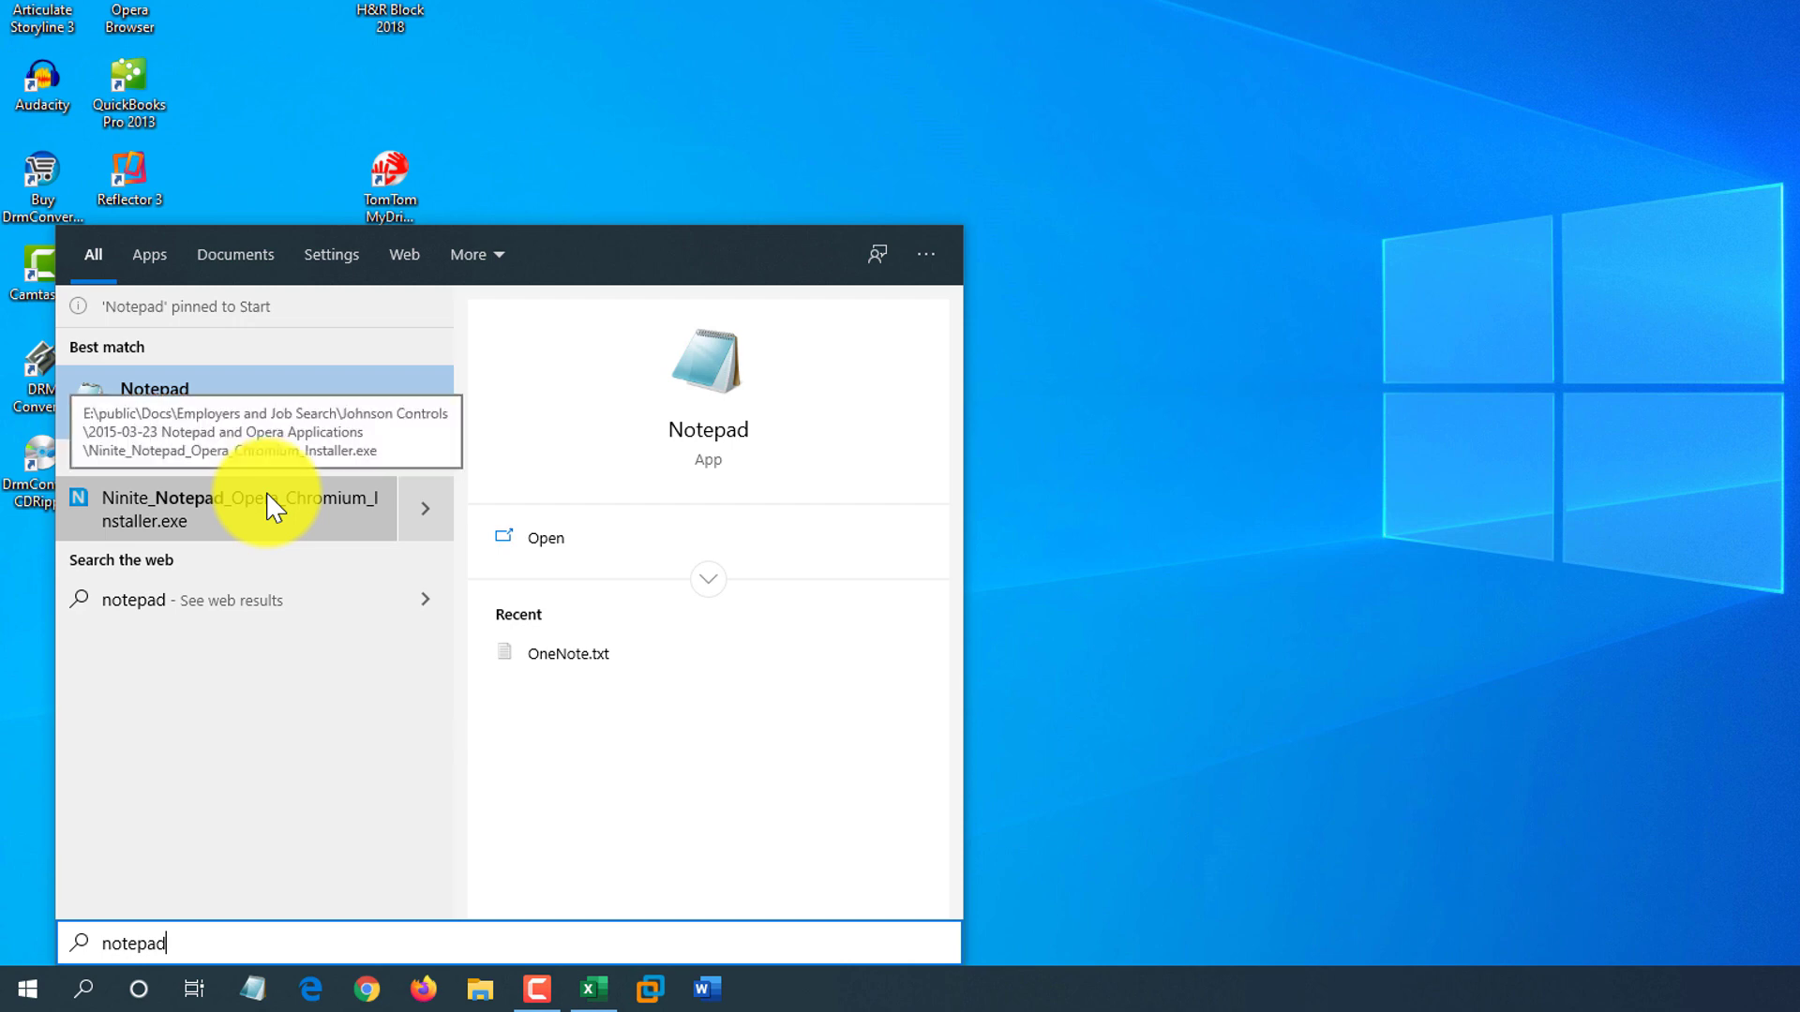
click(27, 989)
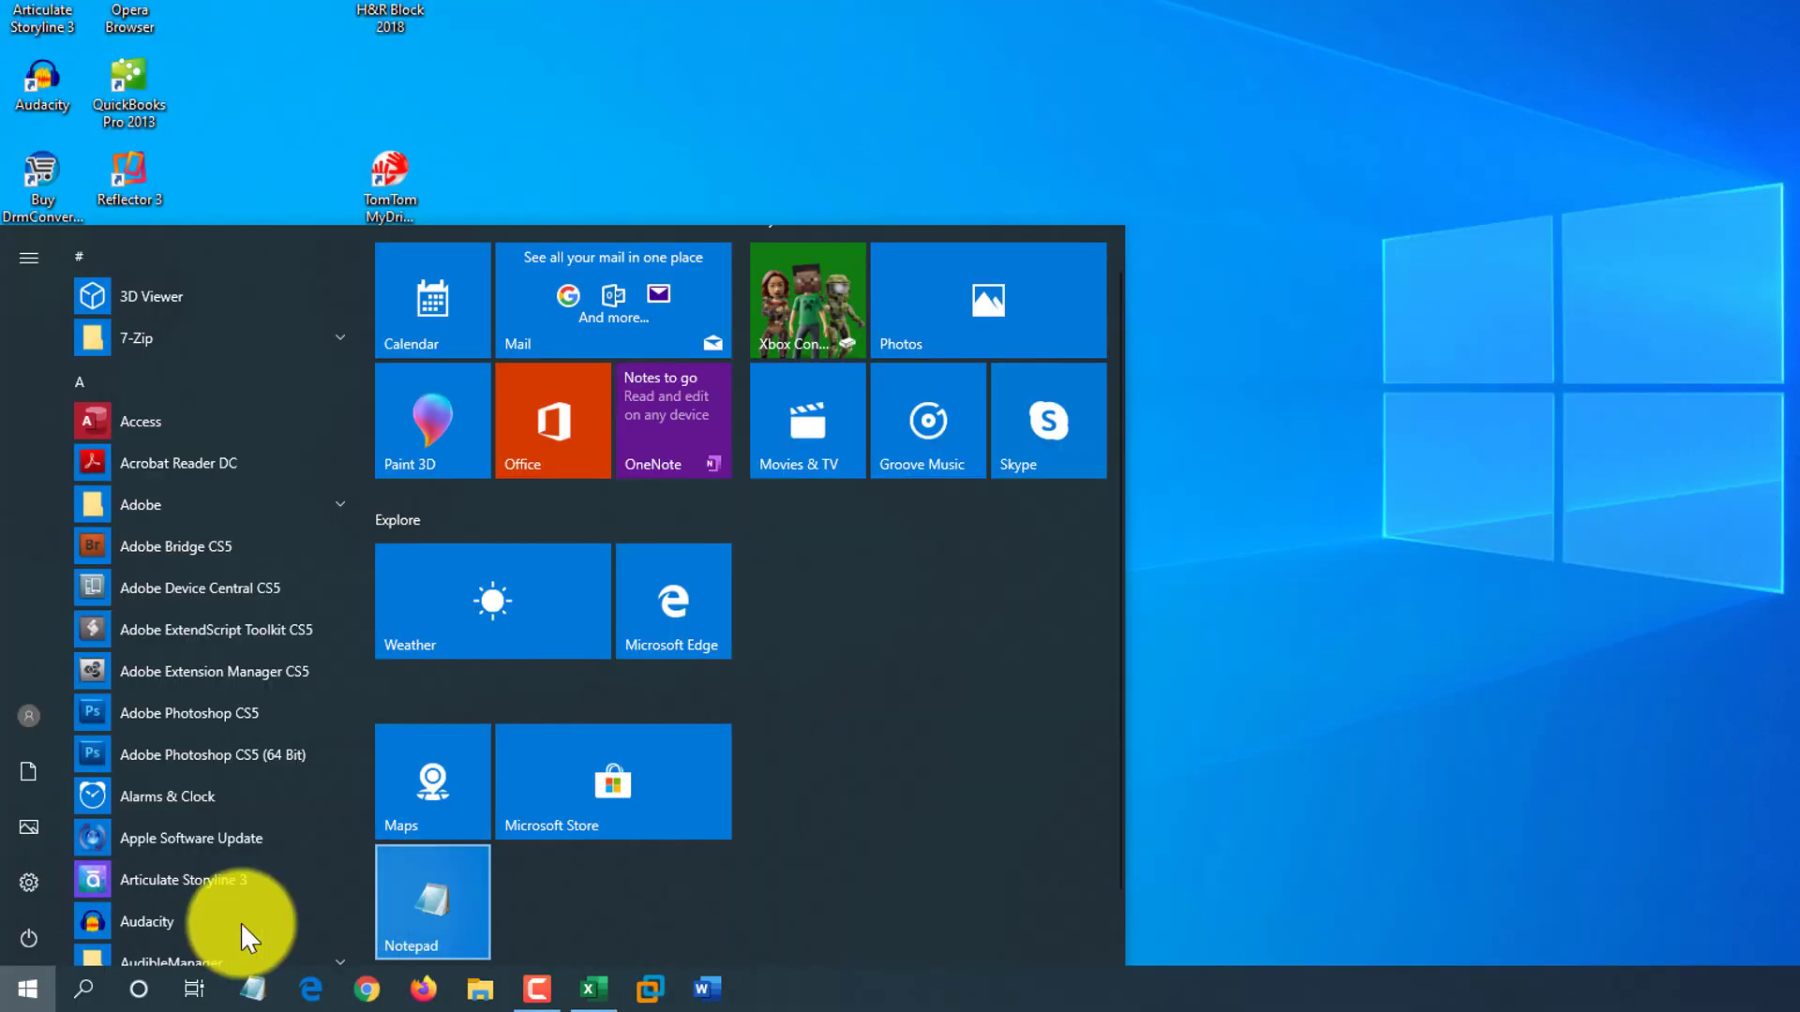
Launch Notepad from its Start tile and close the empty Notepad window.
click(24, 991)
click(24, 995)
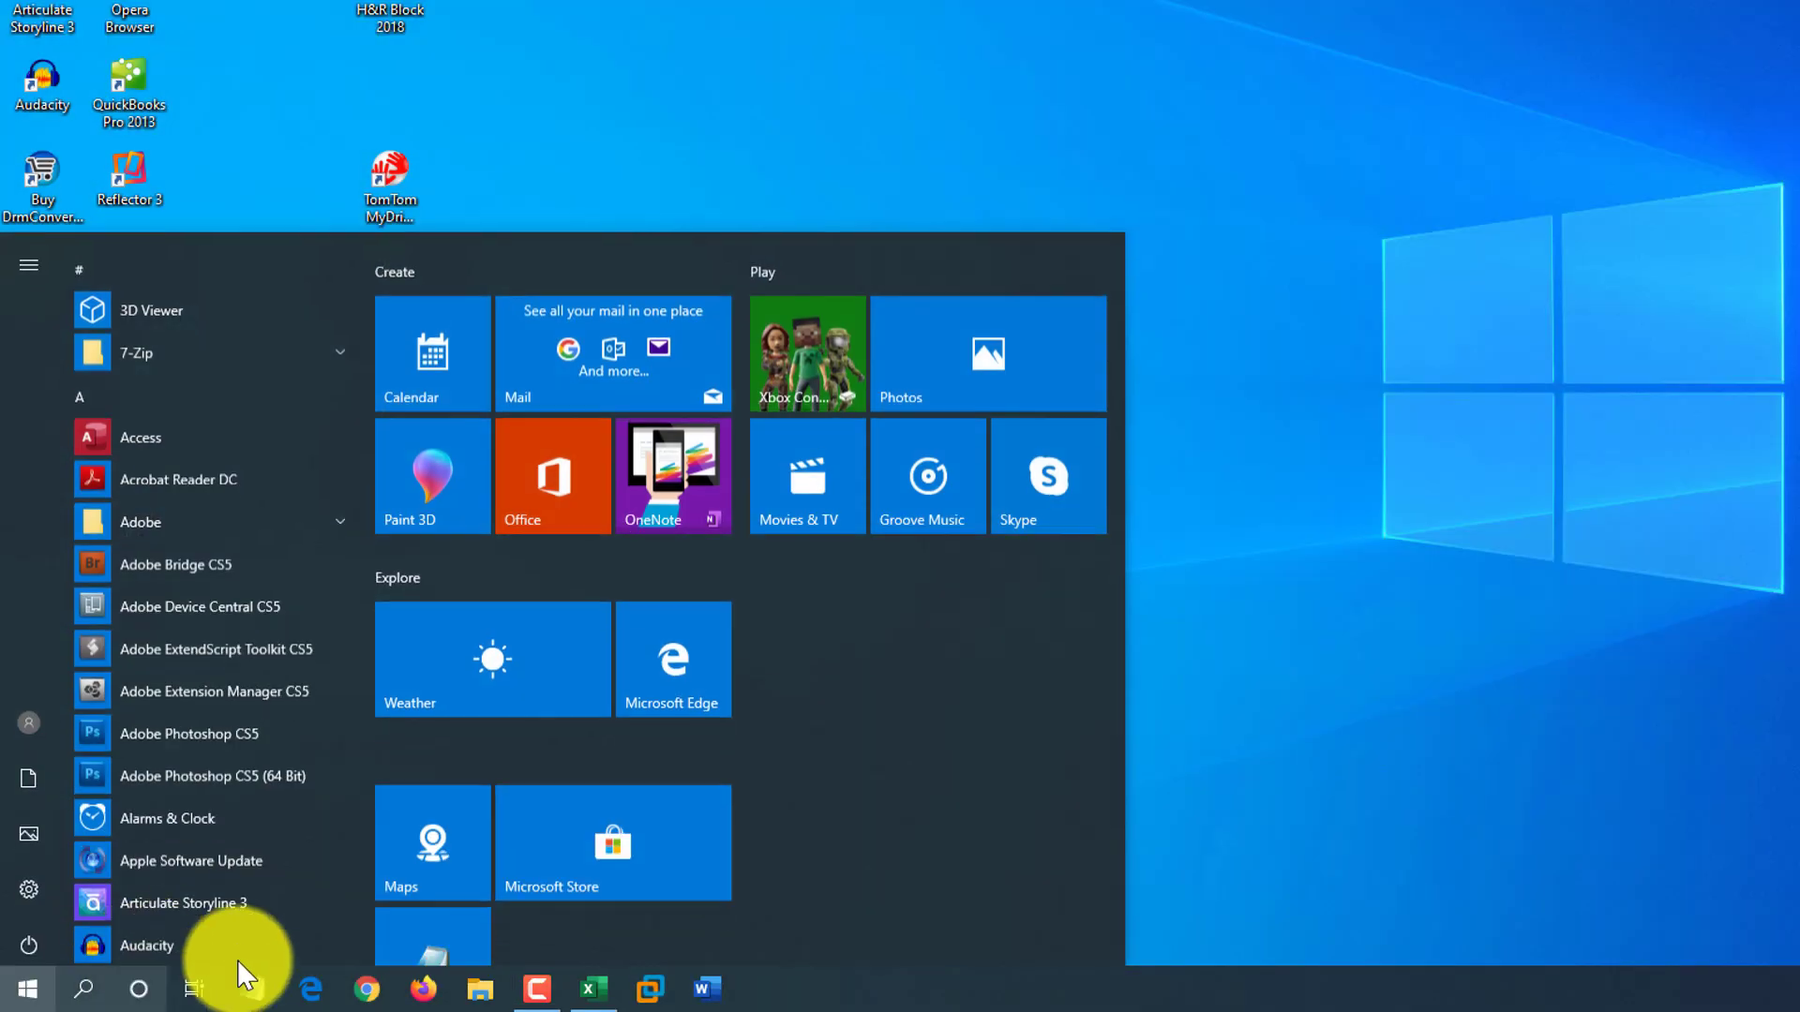
click(446, 928)
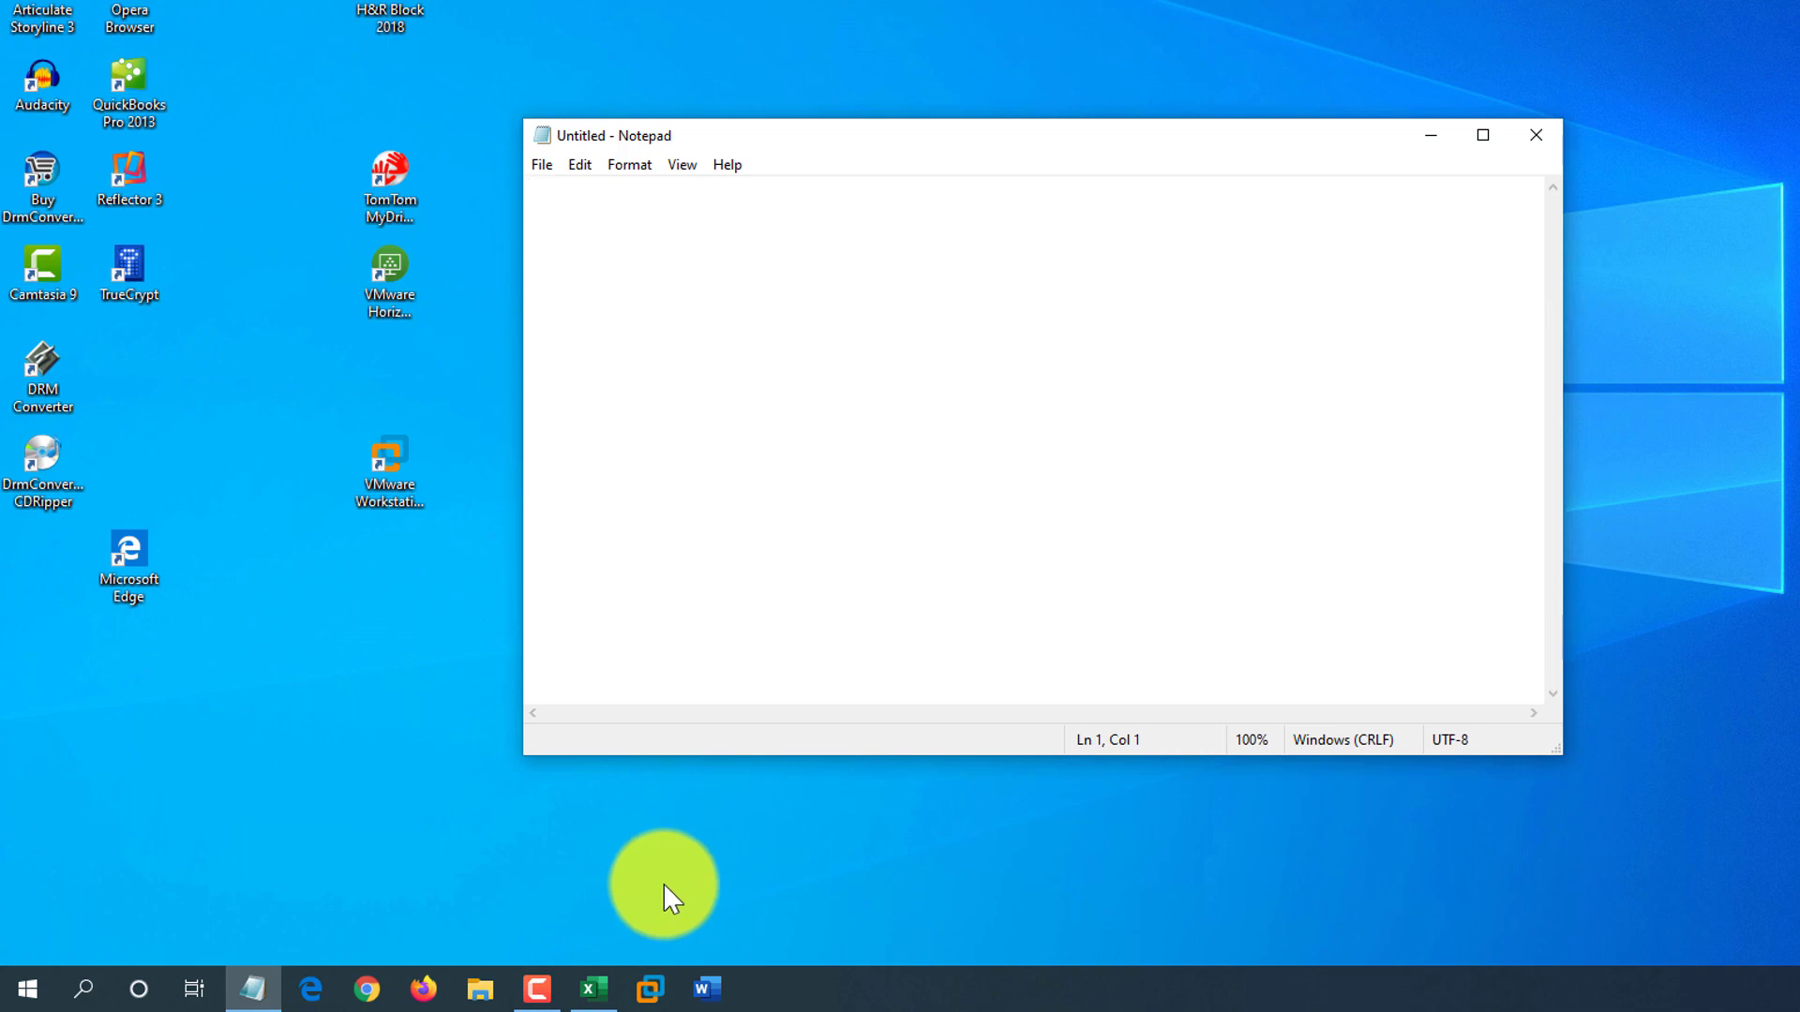
click(1535, 134)
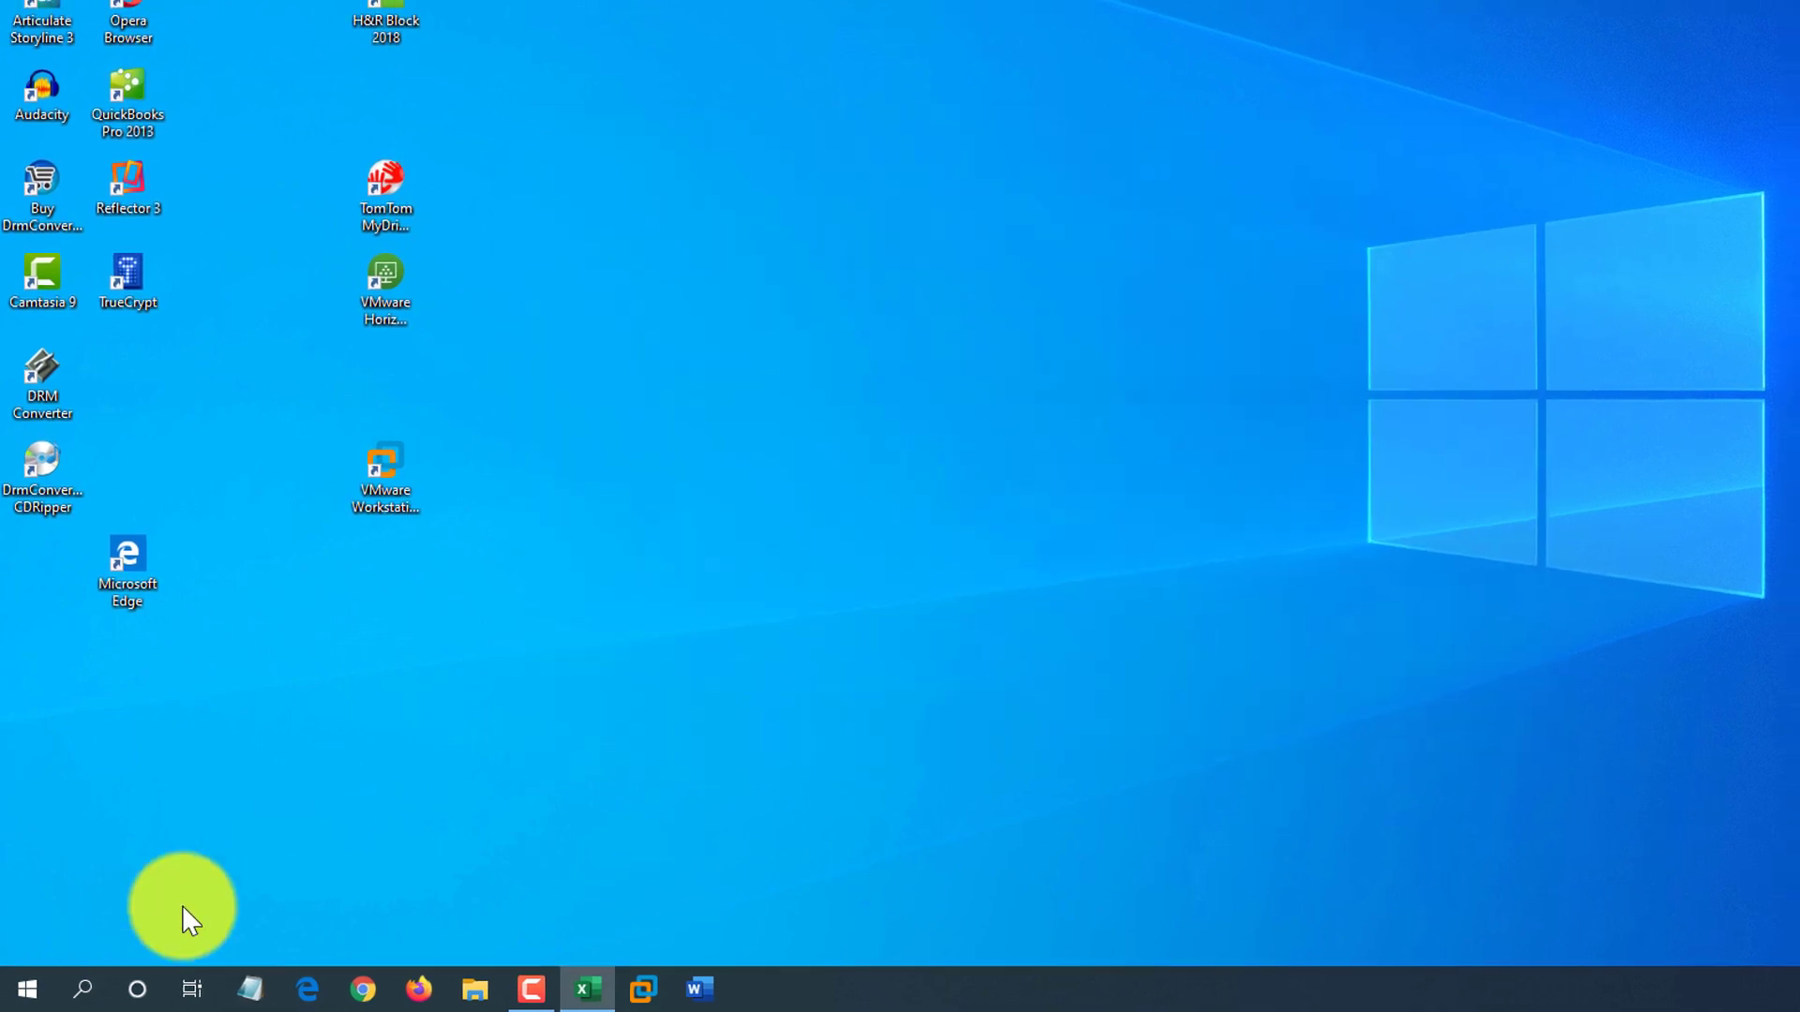
Move the Notepad tile to the top of Create, unpin it, and put Paint 3D first.
click(26, 988)
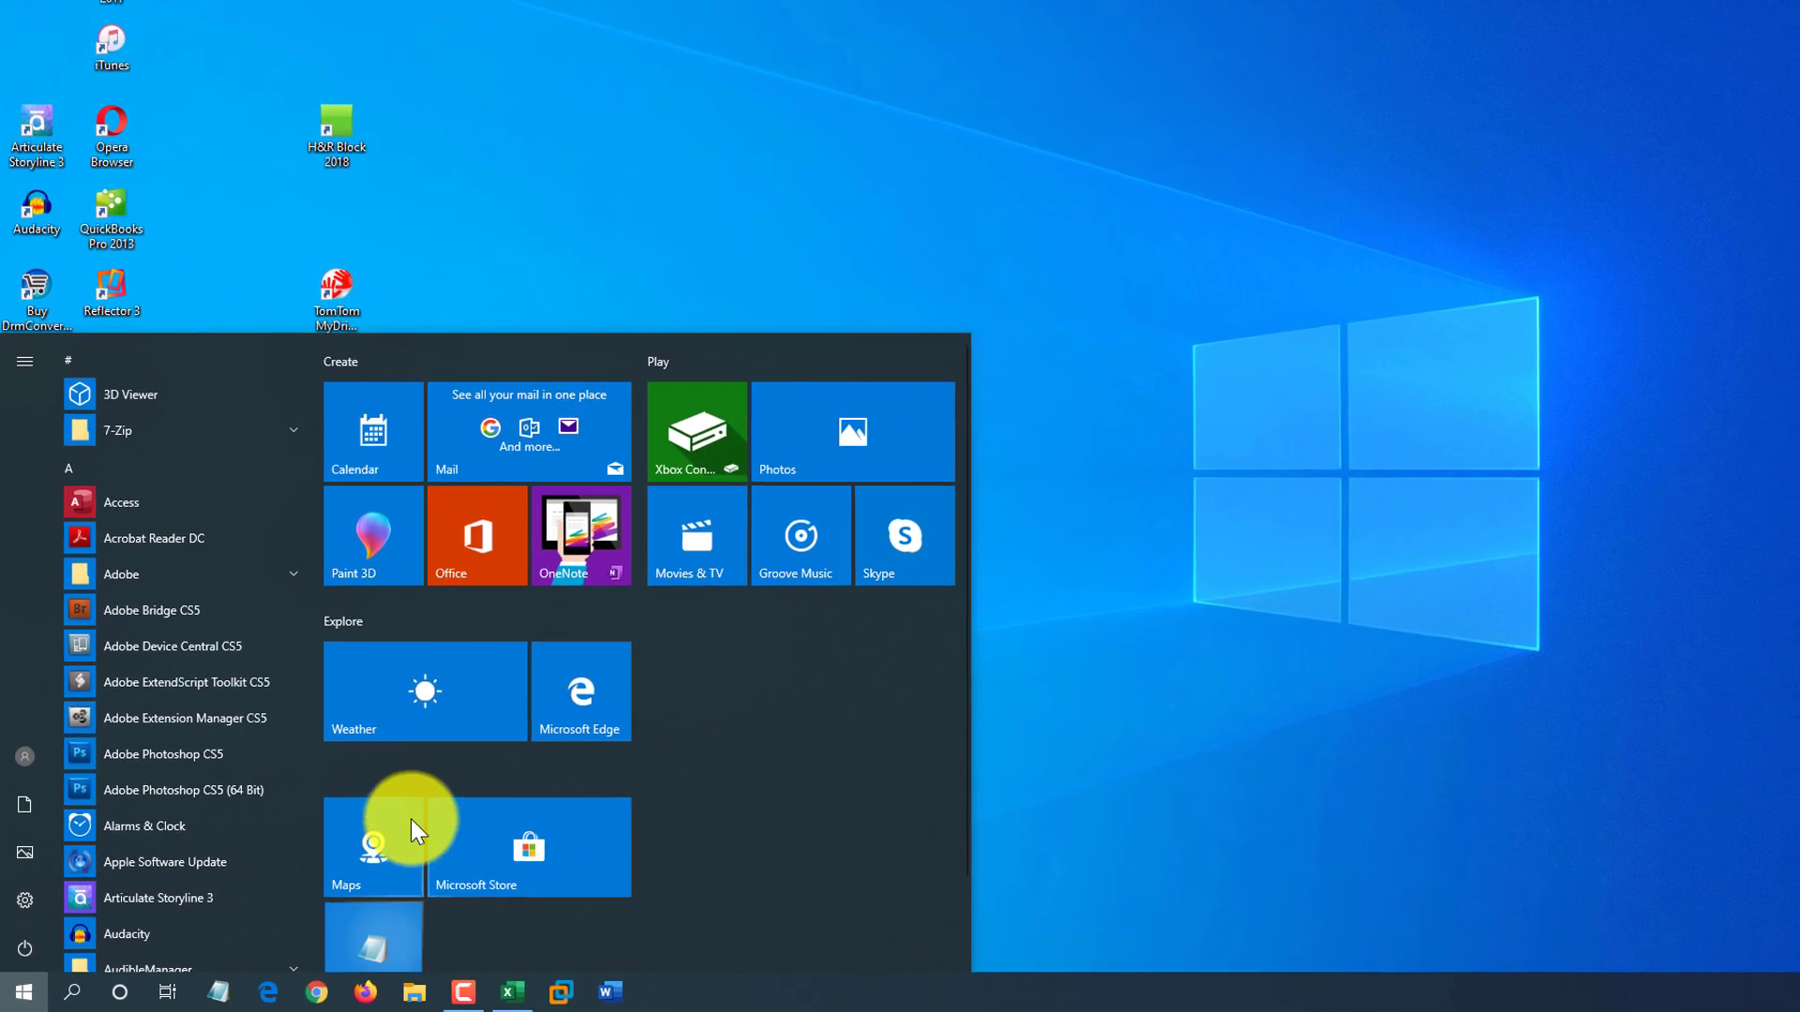
drag(372, 938, 364, 452)
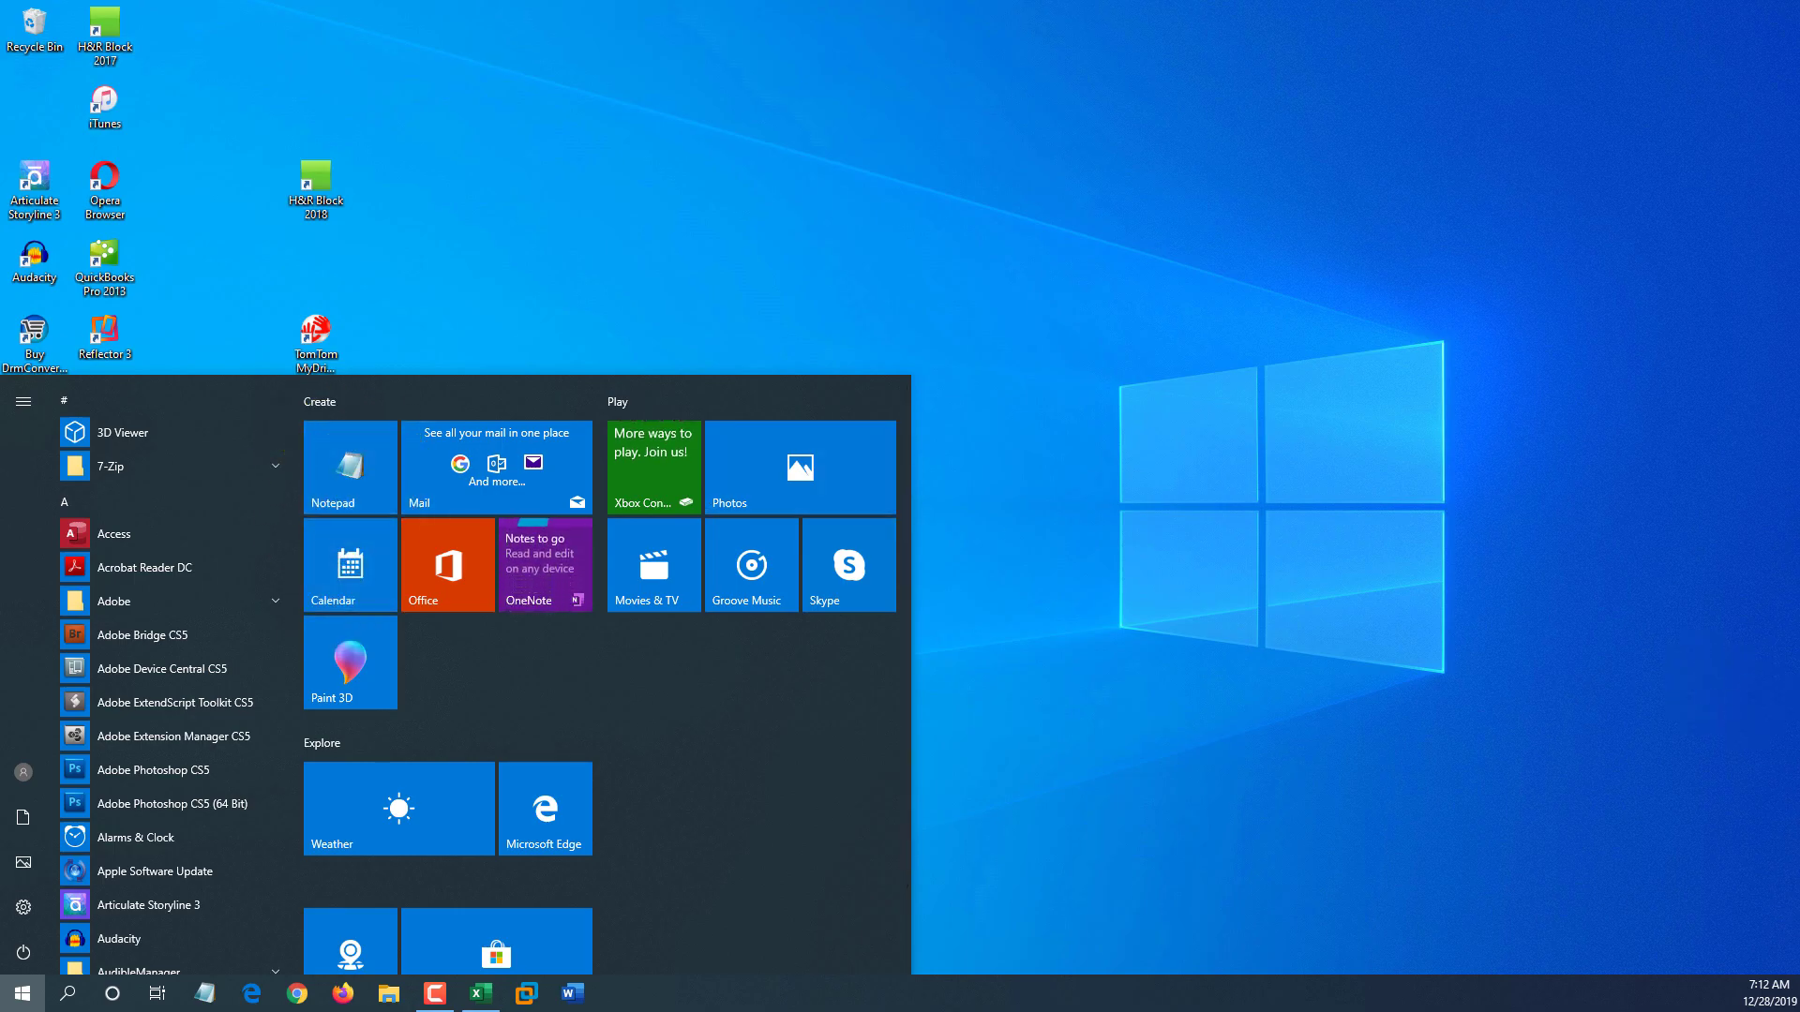
right_click(361, 463)
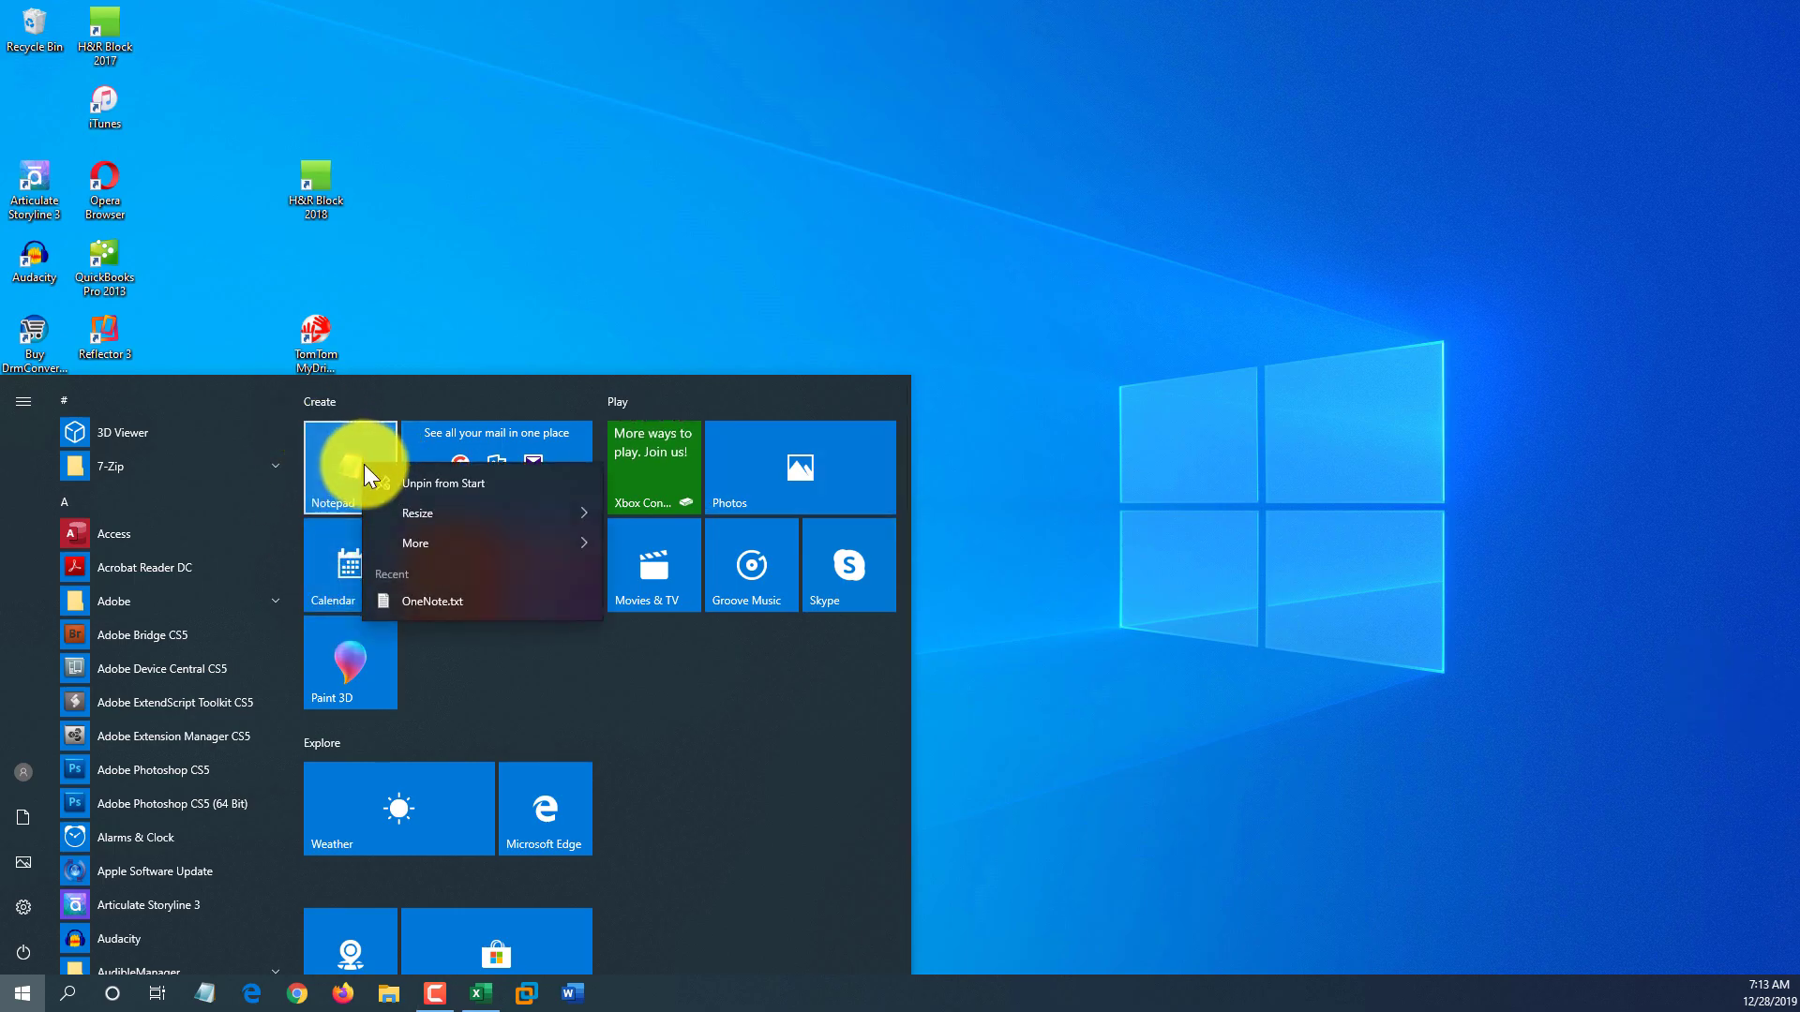
click(413, 481)
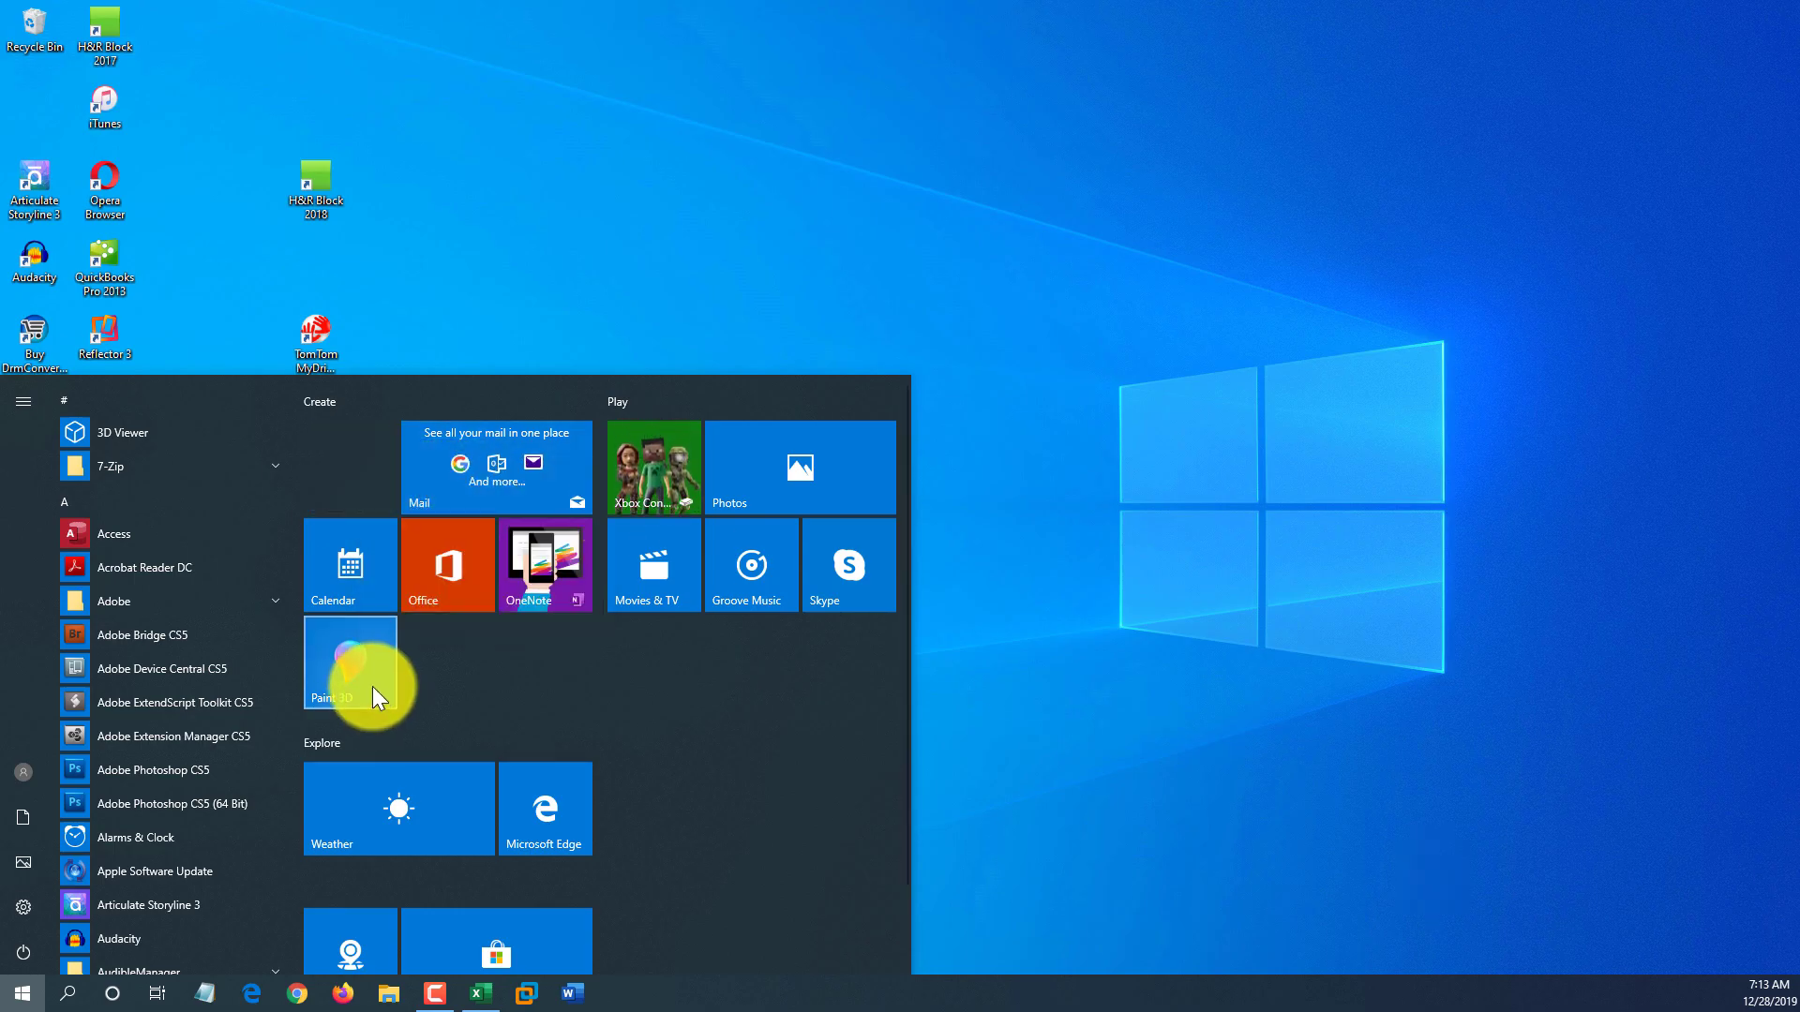
mouse_move(373, 686)
mouse_down()
mouse_move(375, 484)
mouse_move(403, 484)
mouse_up()
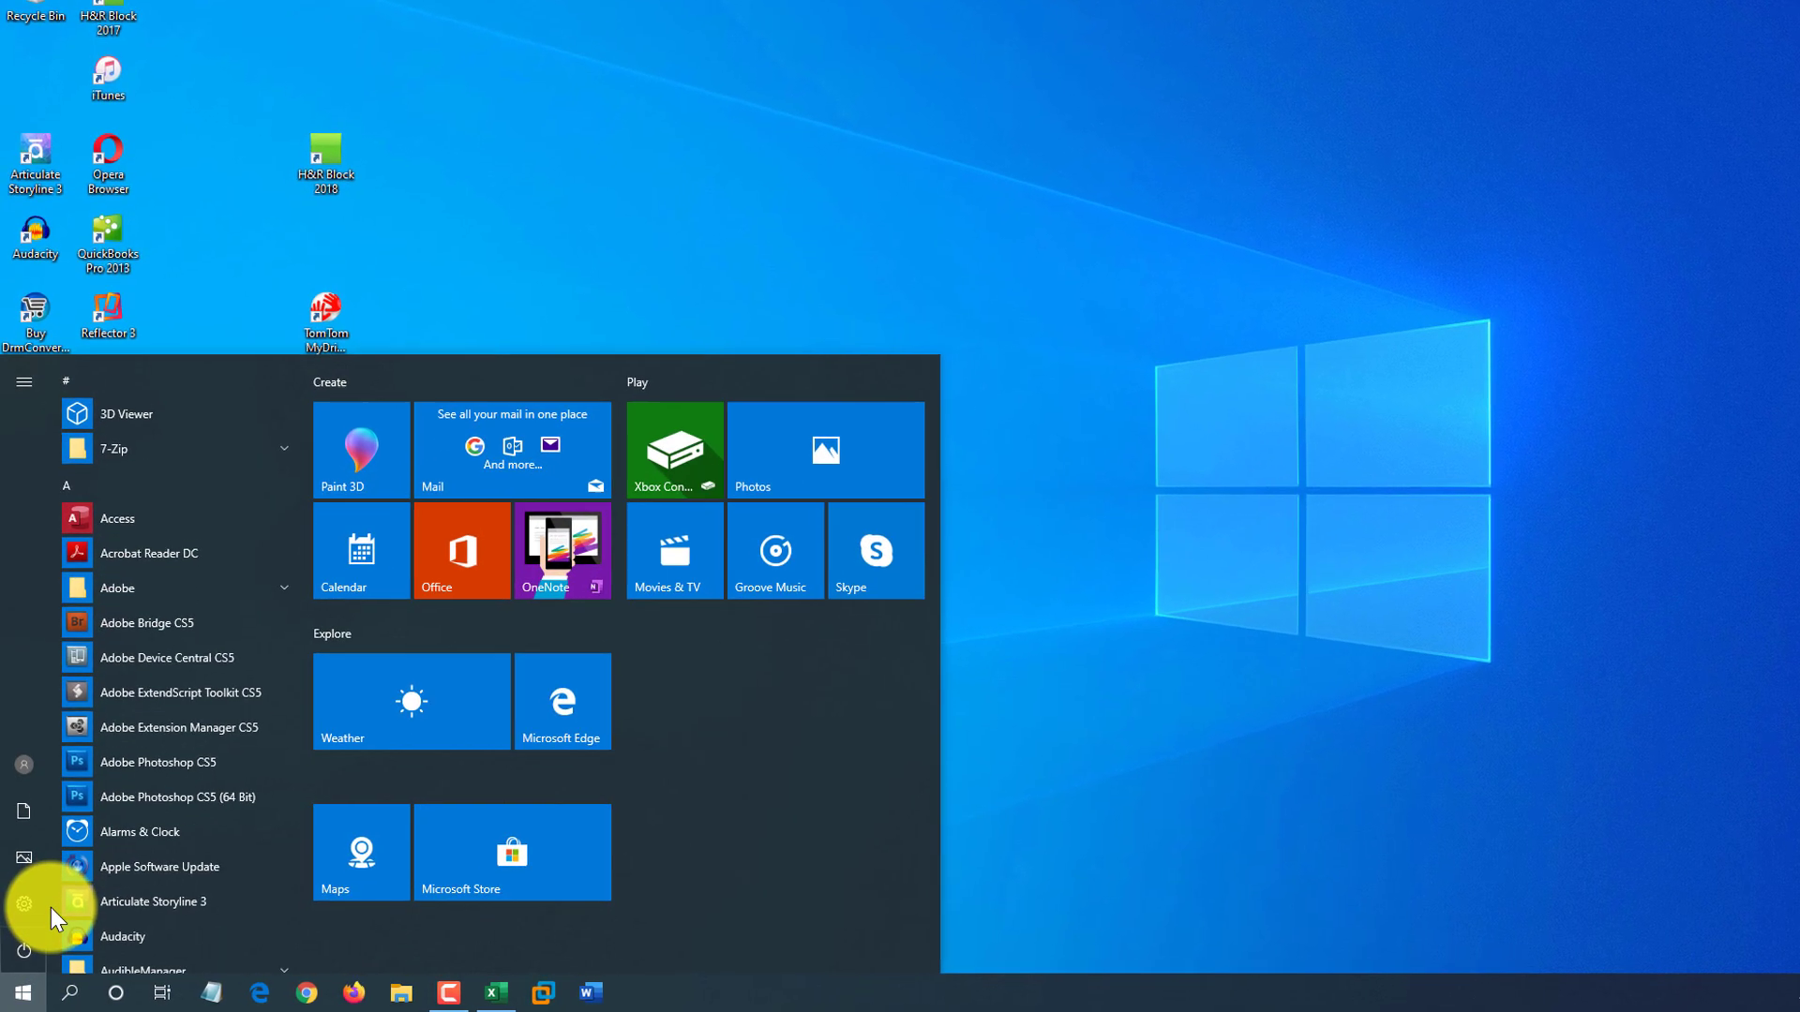
Open Notepad's file location from the 'no' Start search result.
text(no)
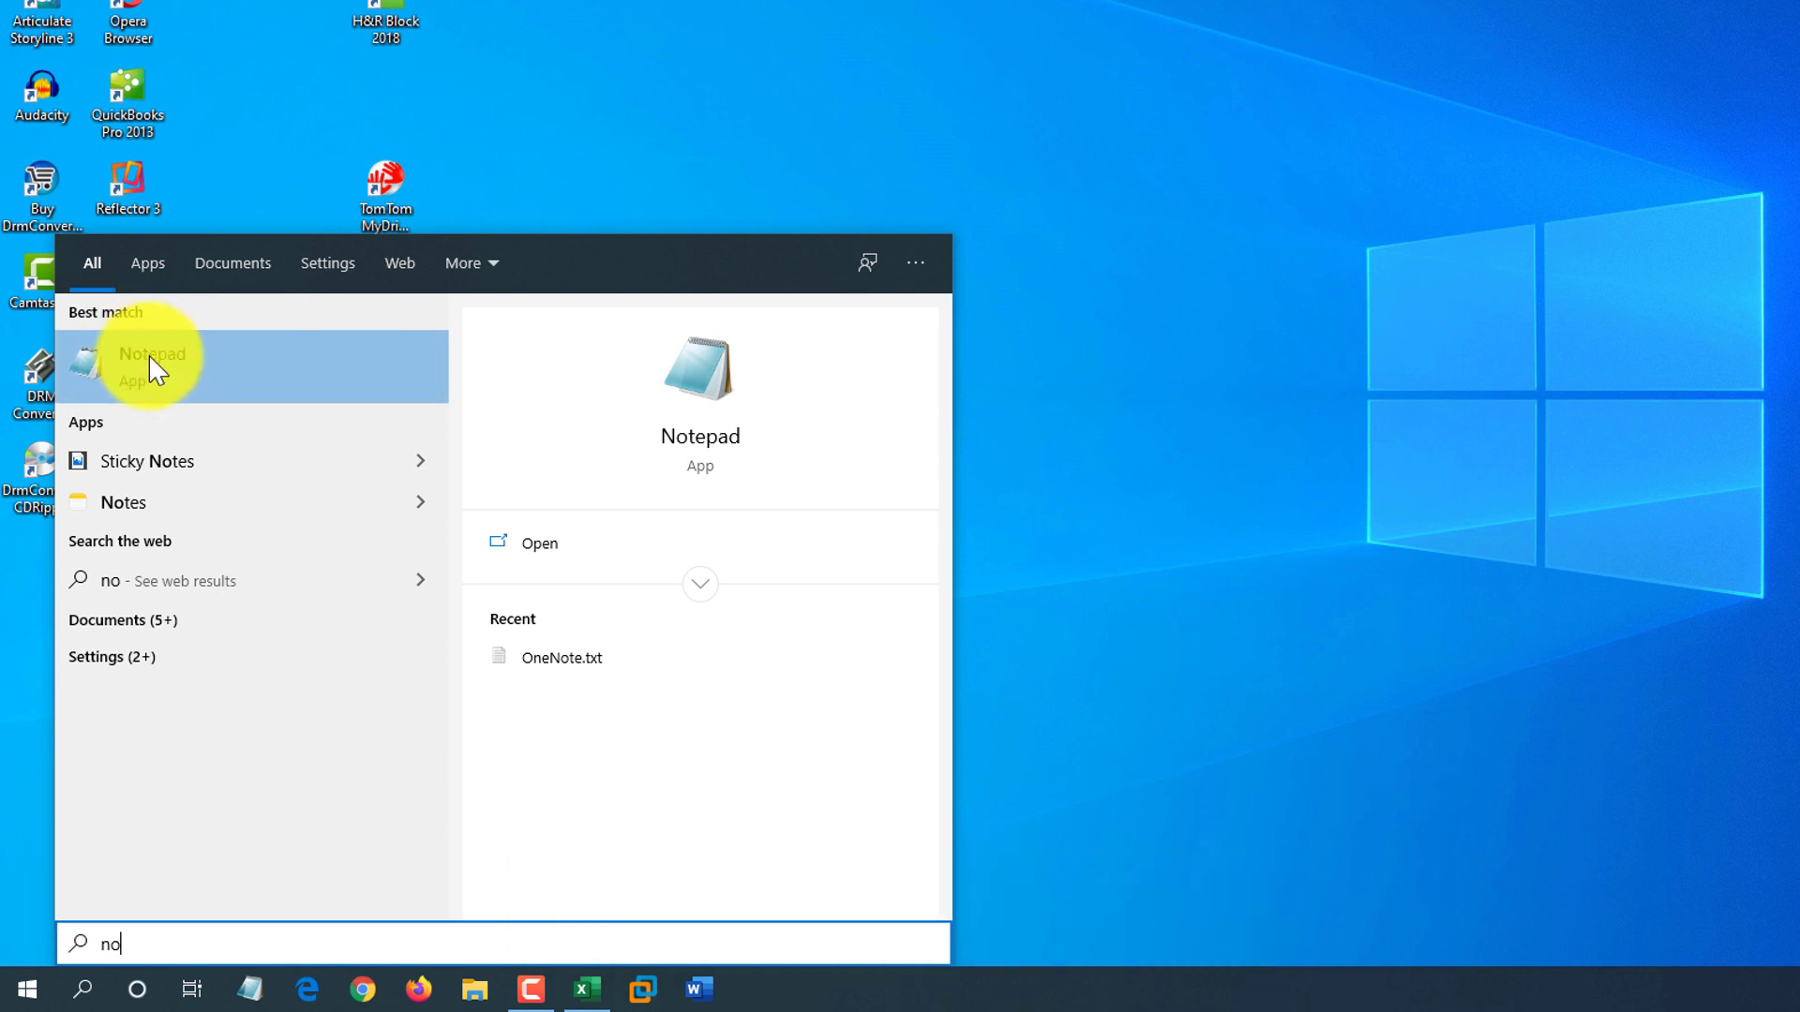
right_click(190, 380)
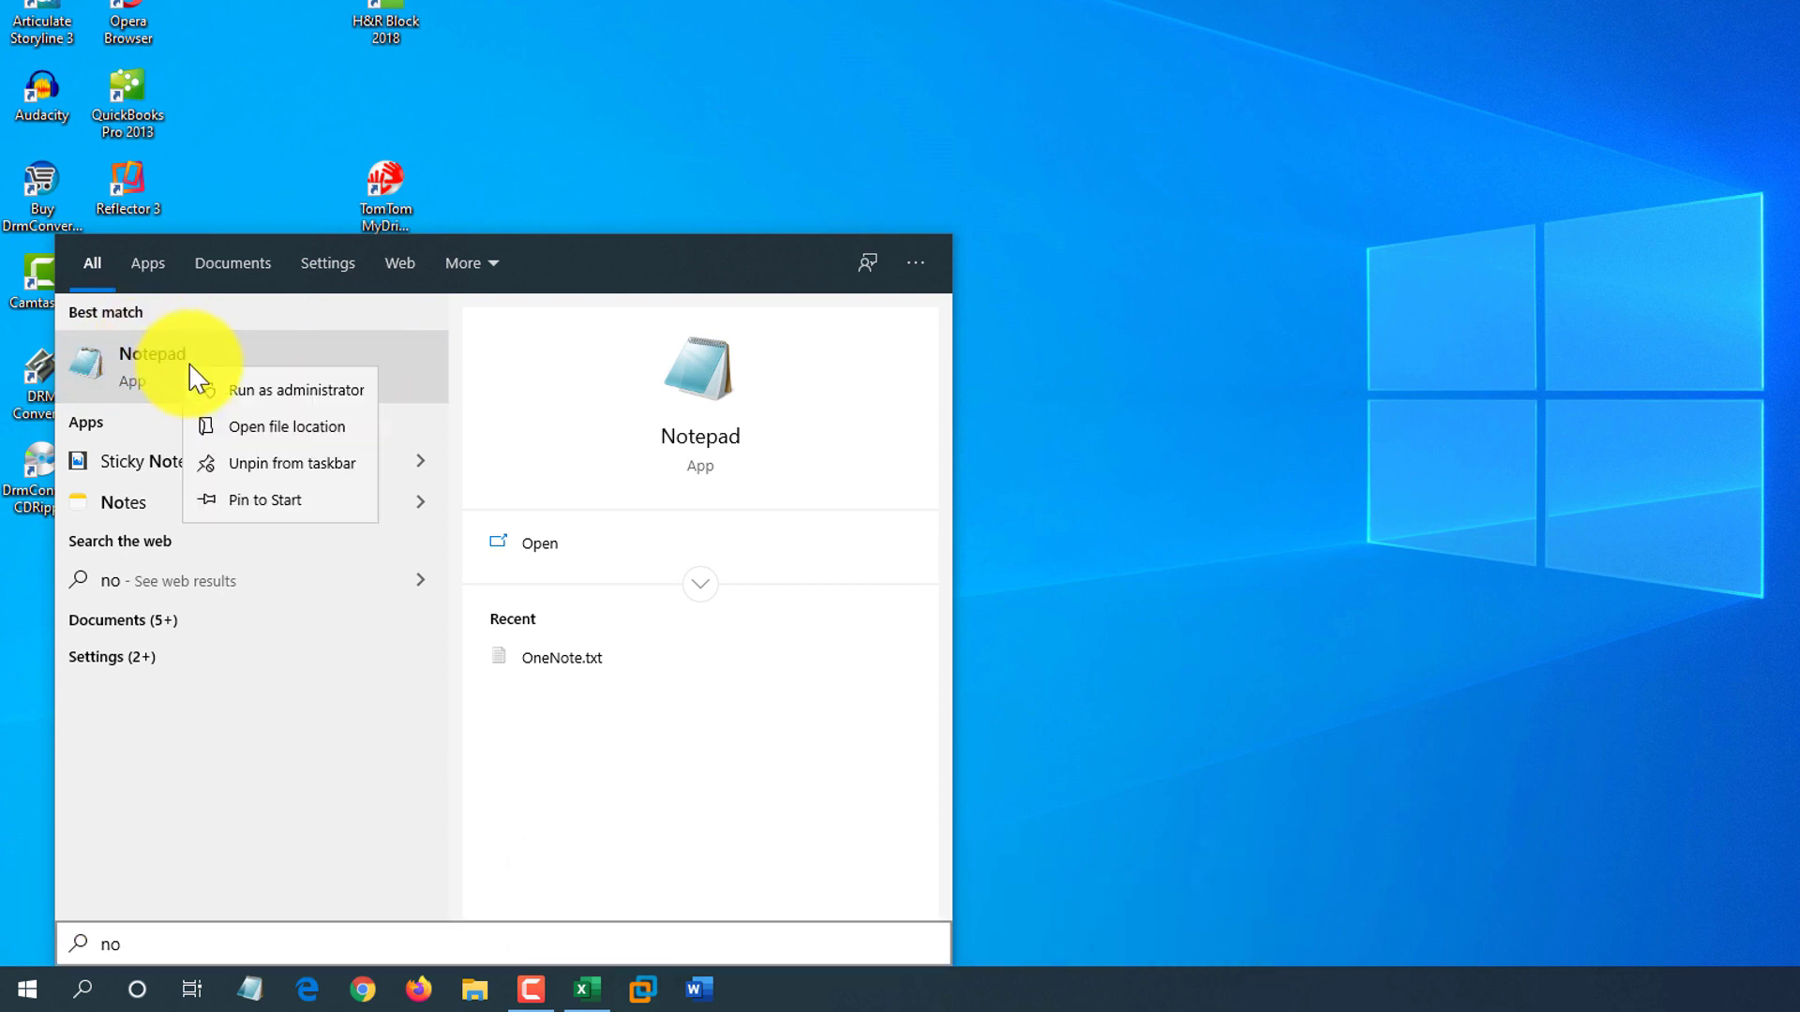
click(336, 433)
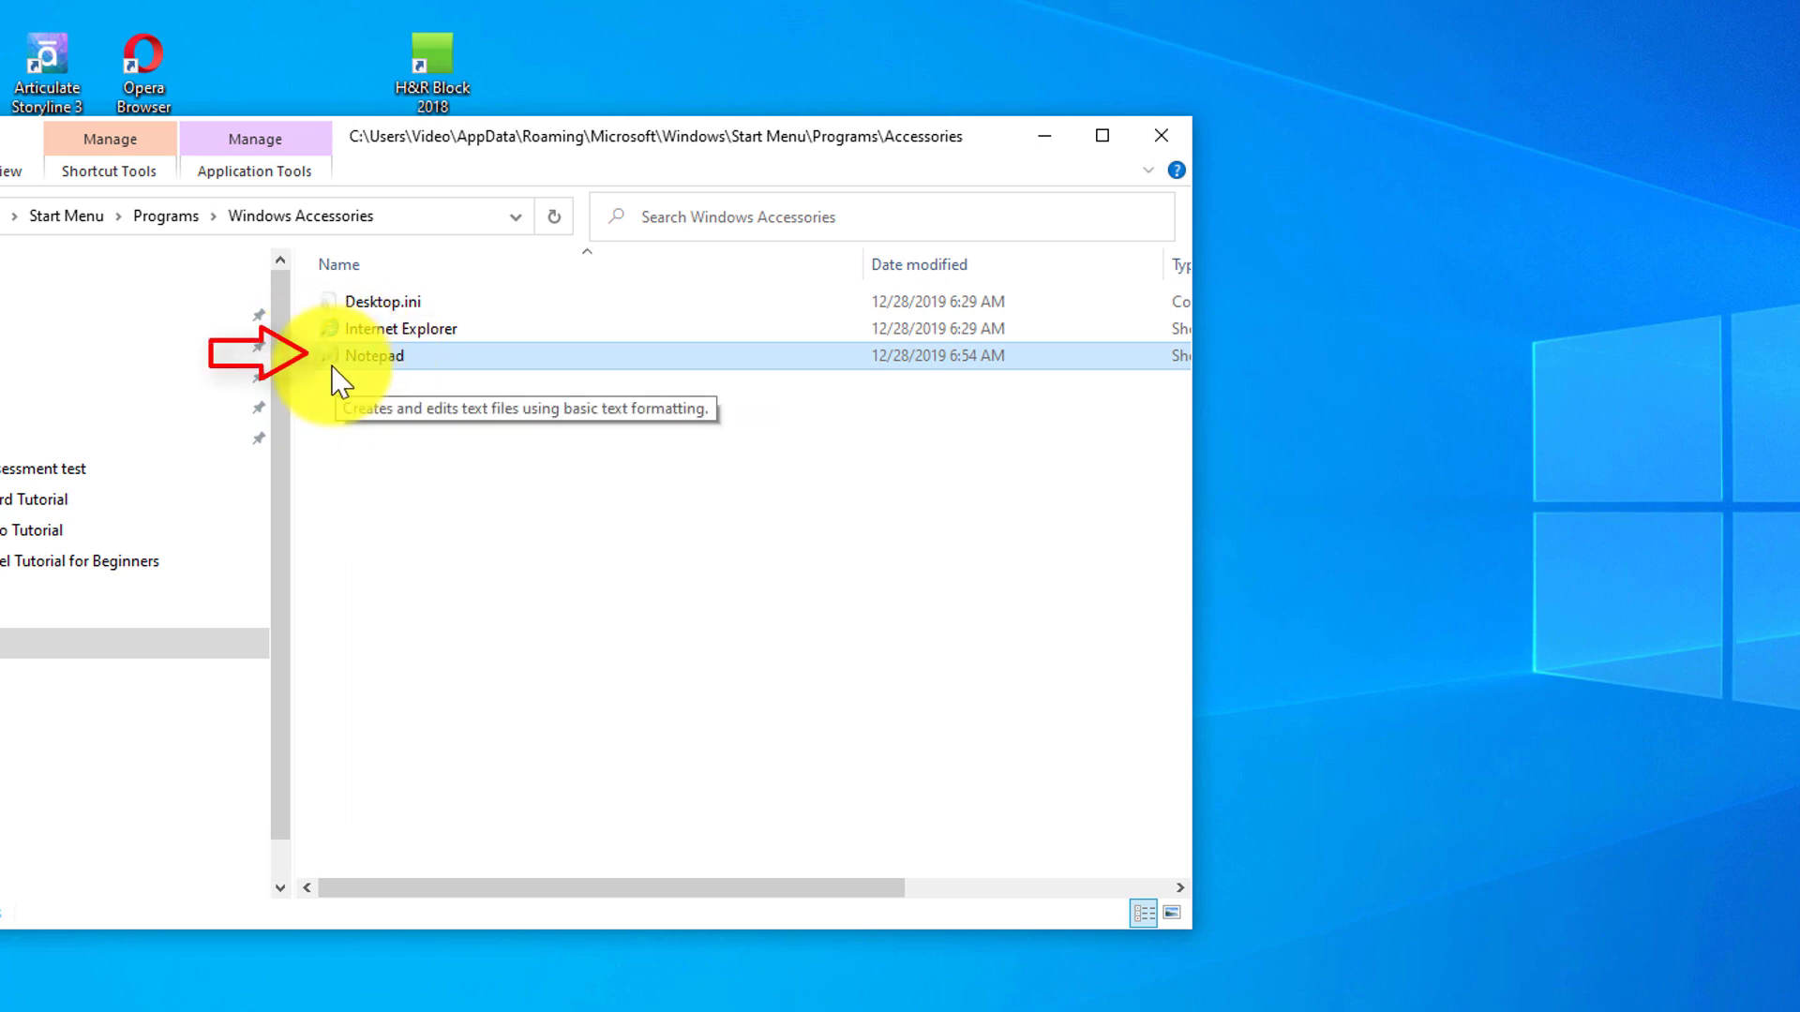
Give the Notepad shortcut the Shift+Alt+N shortcut key in its Properties and save.
right_click(384, 358)
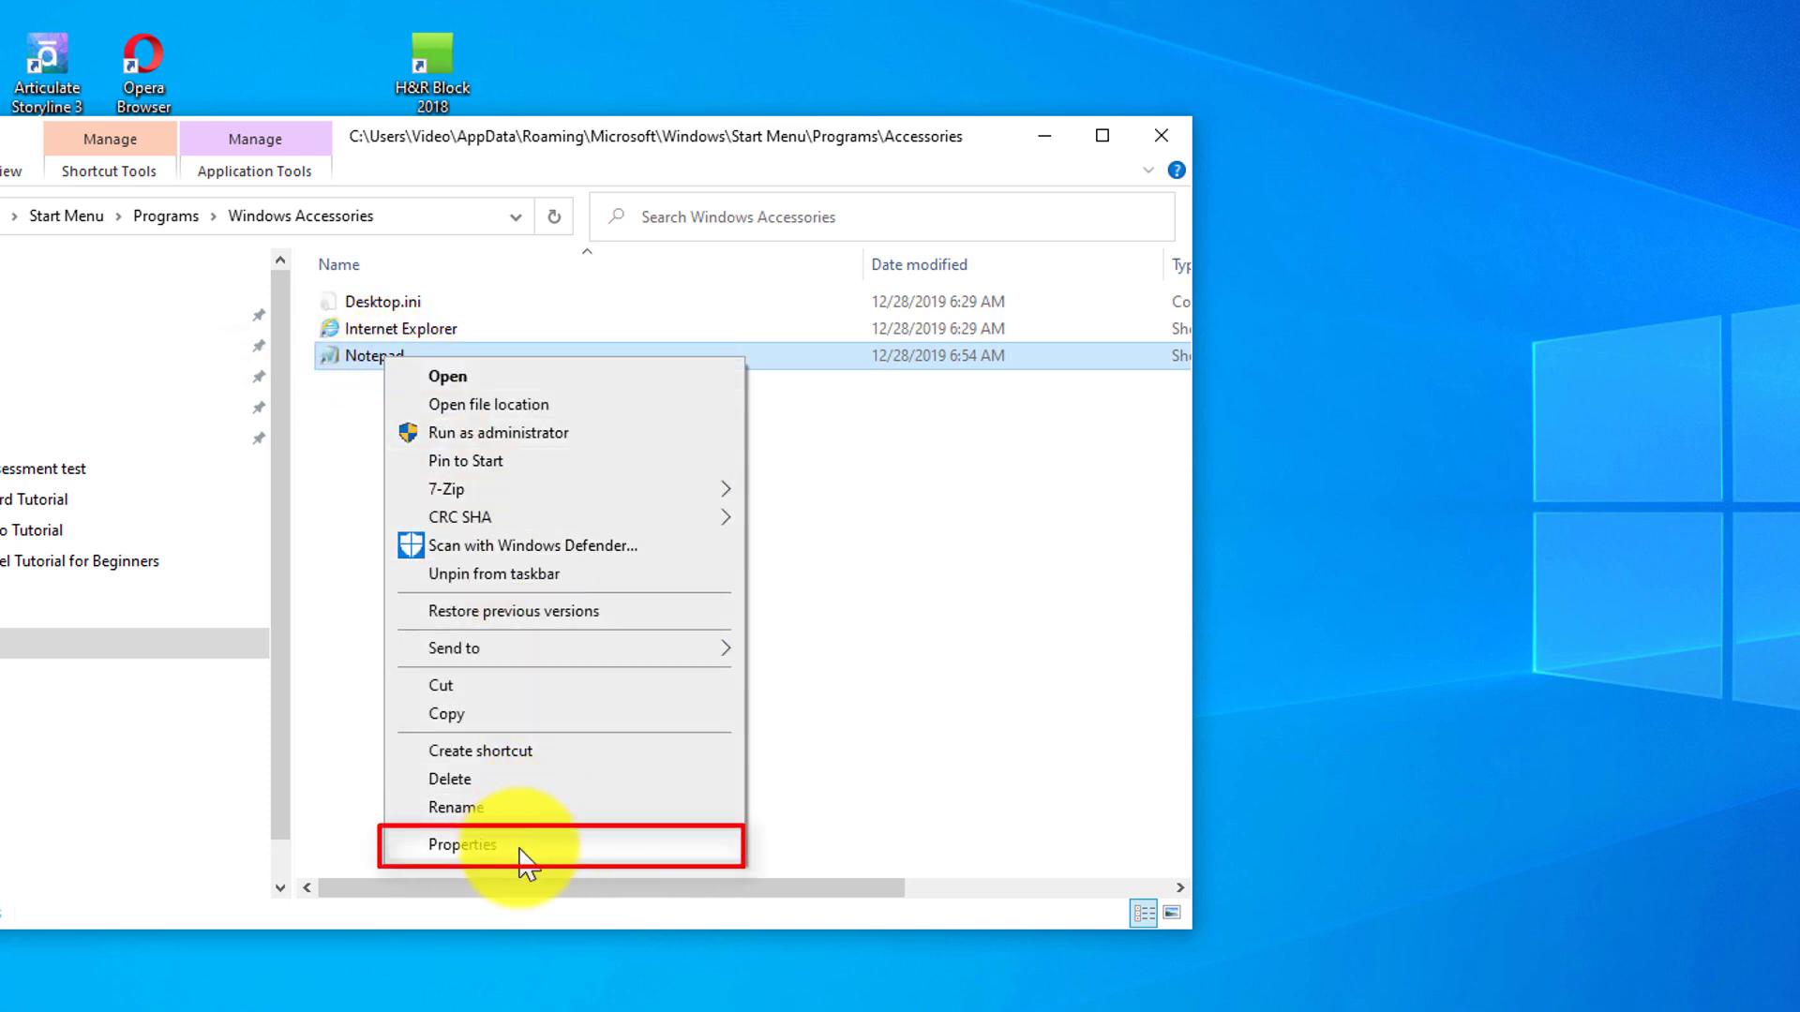
click(477, 846)
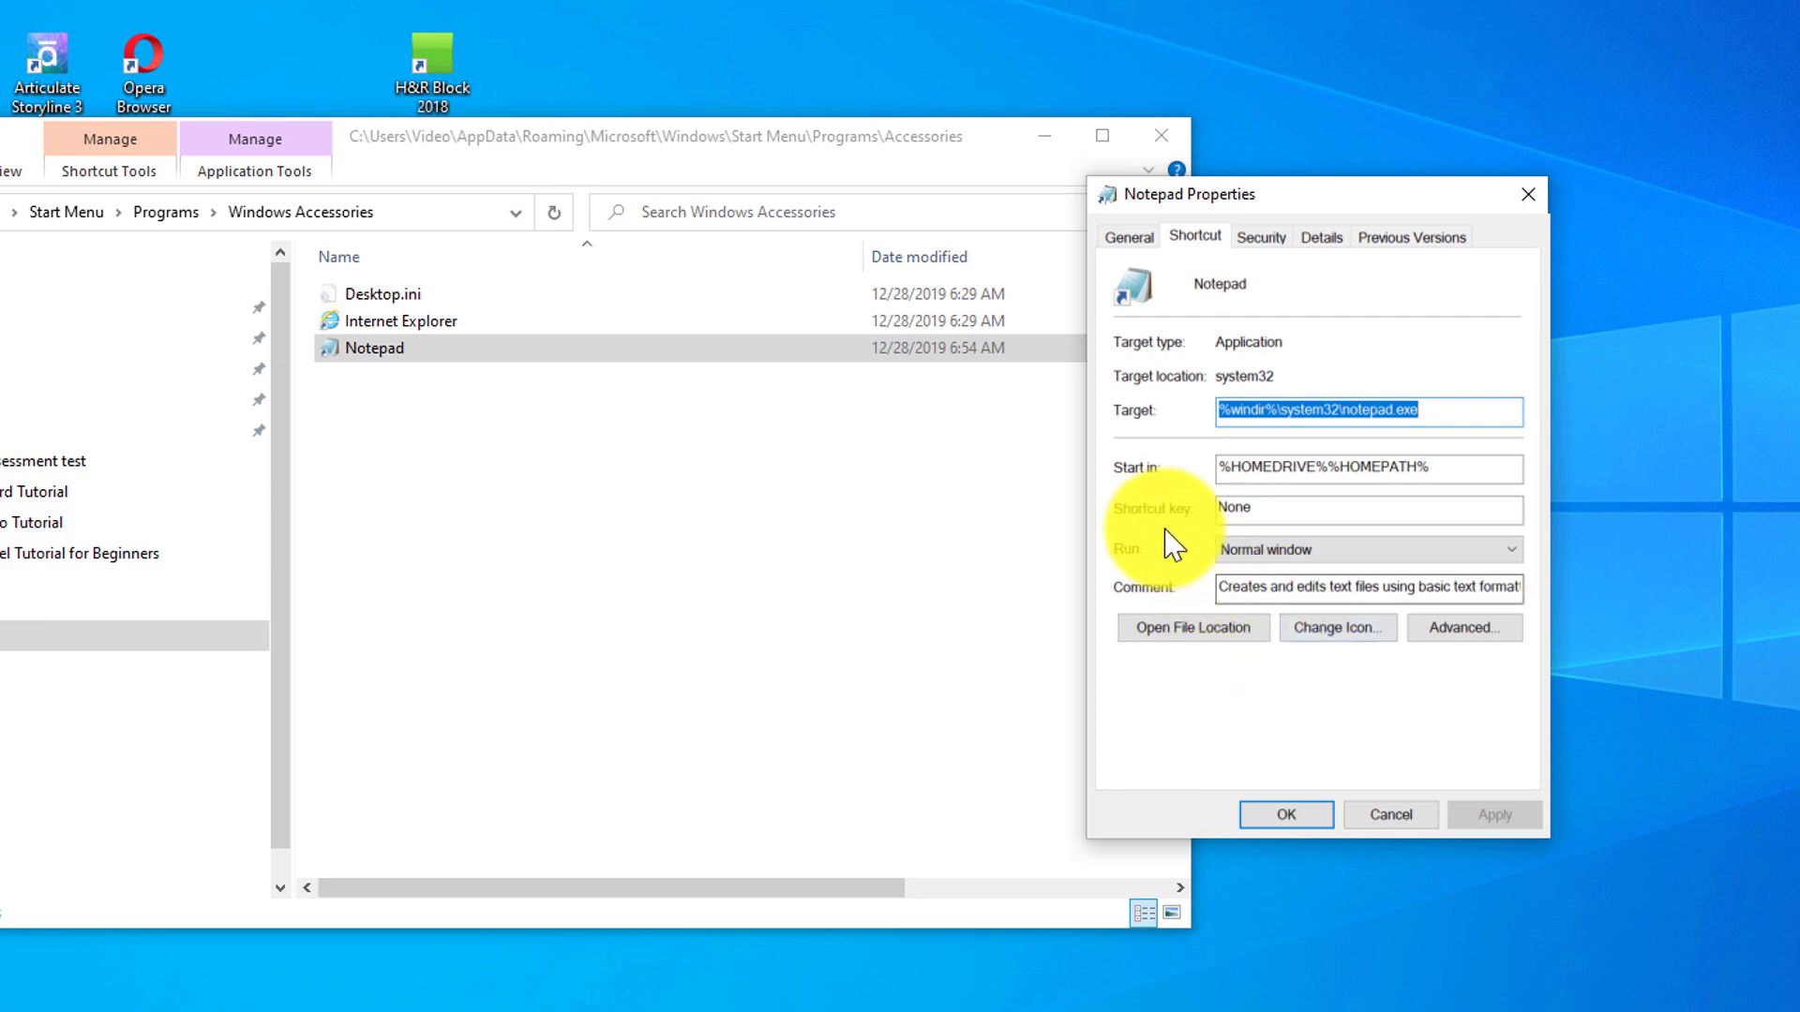
click(1261, 517)
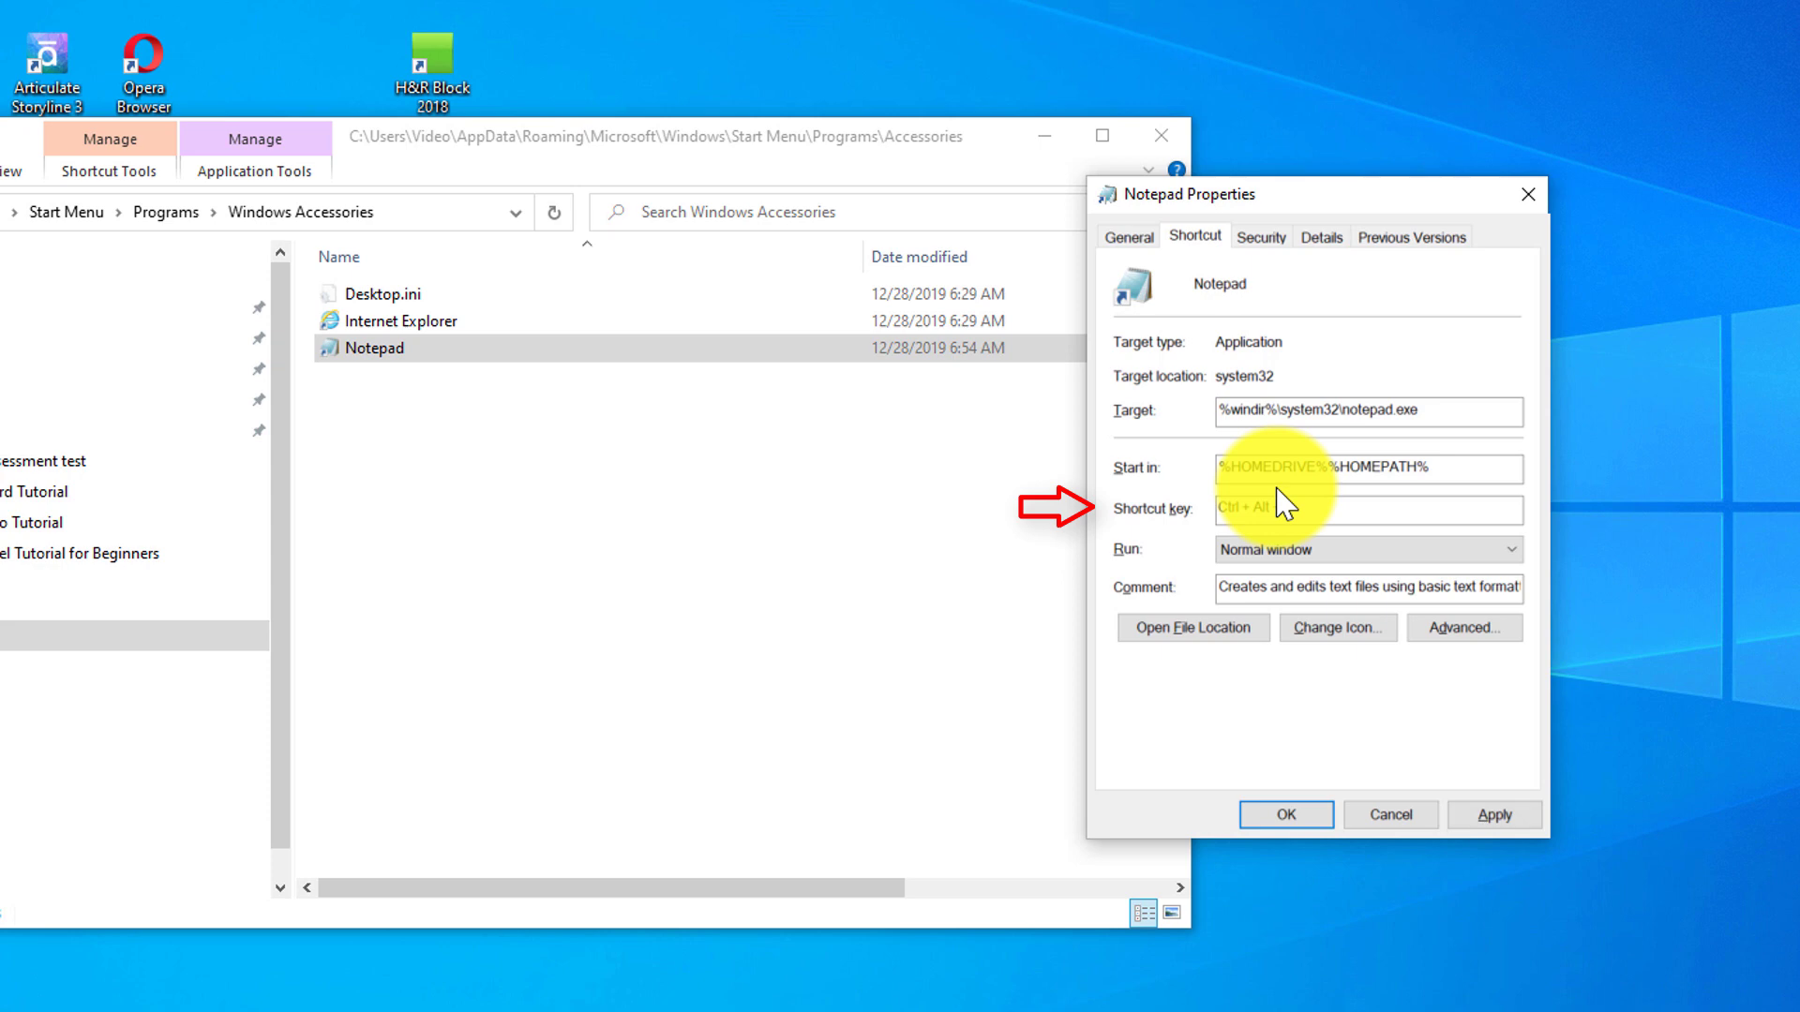
key(alt+shift+n)
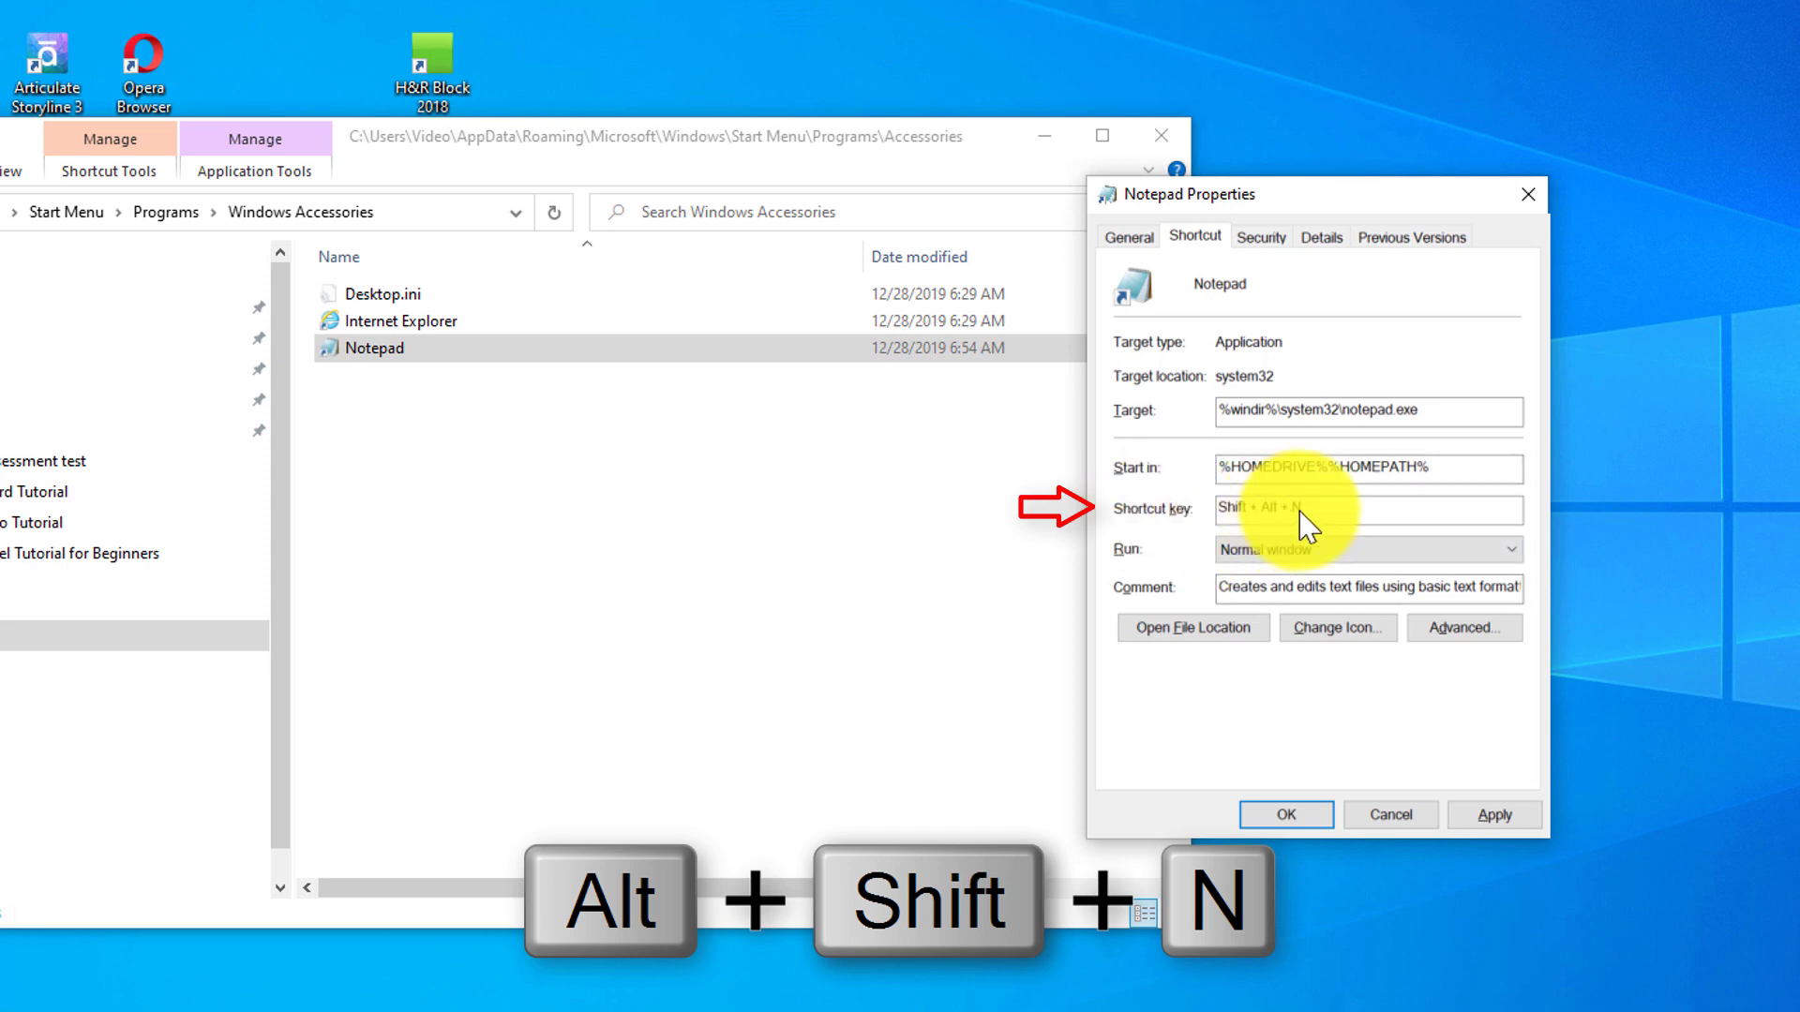
click(1500, 820)
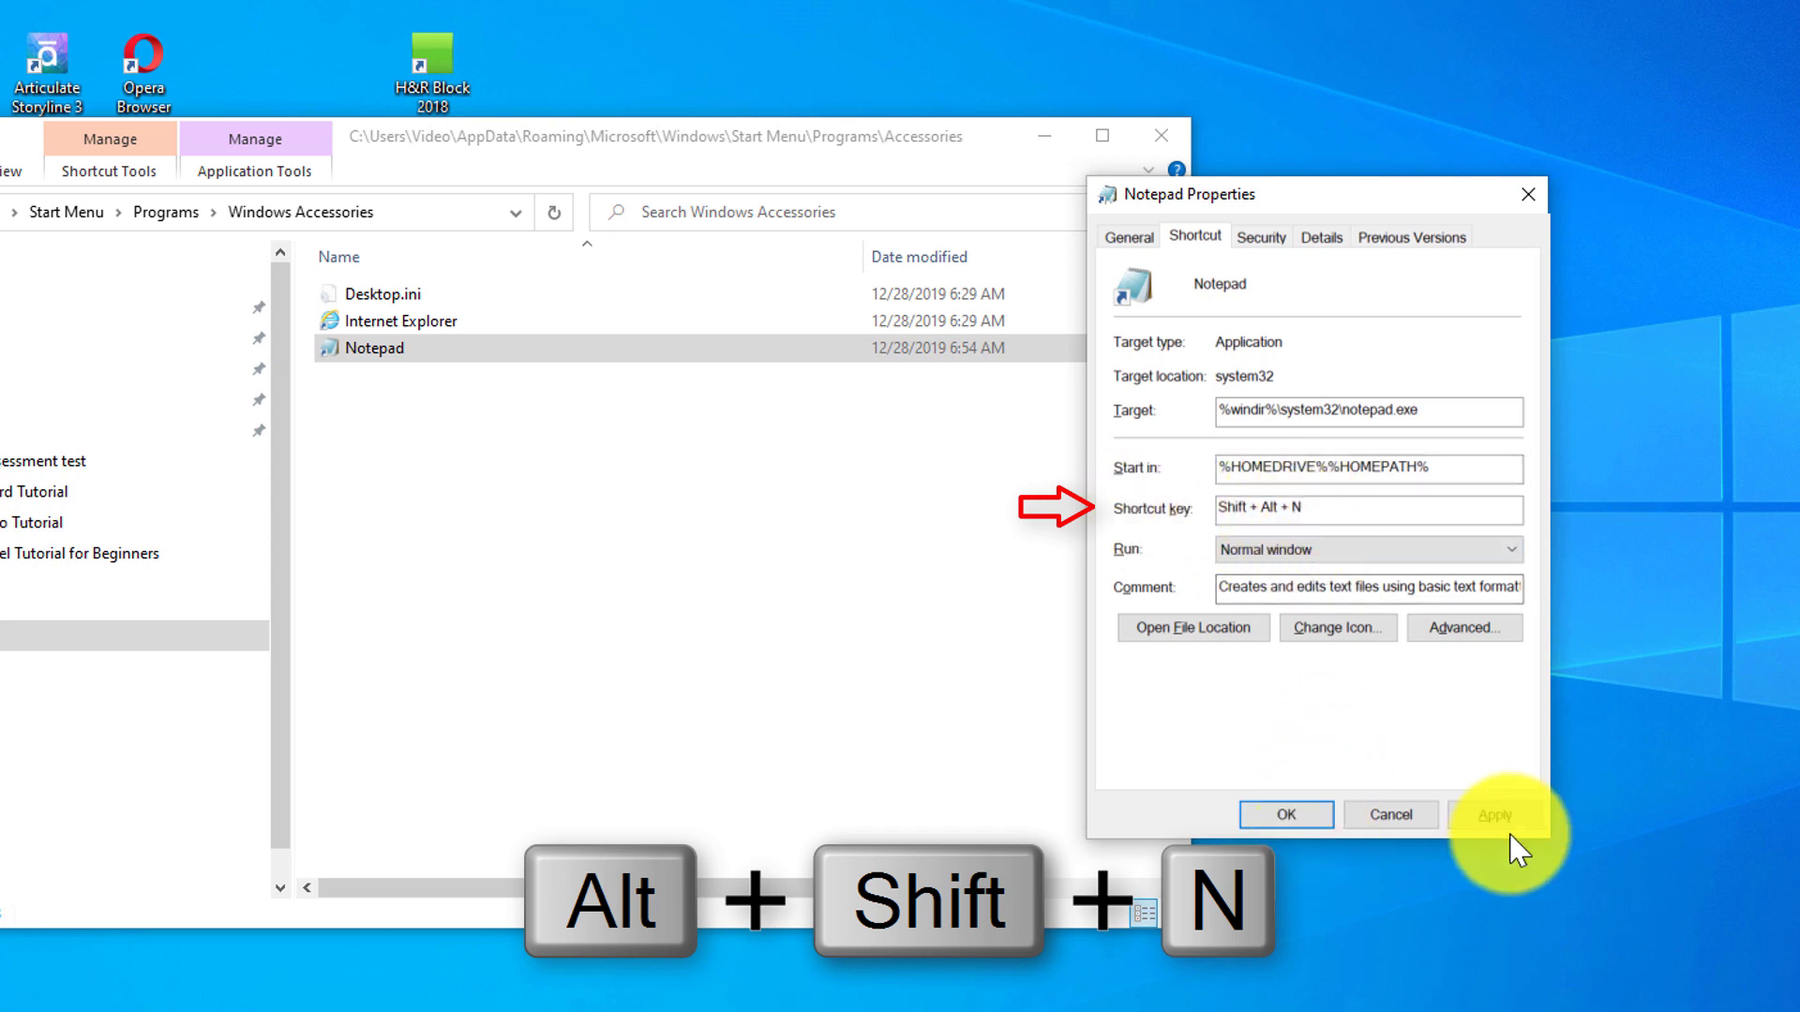
click(1291, 818)
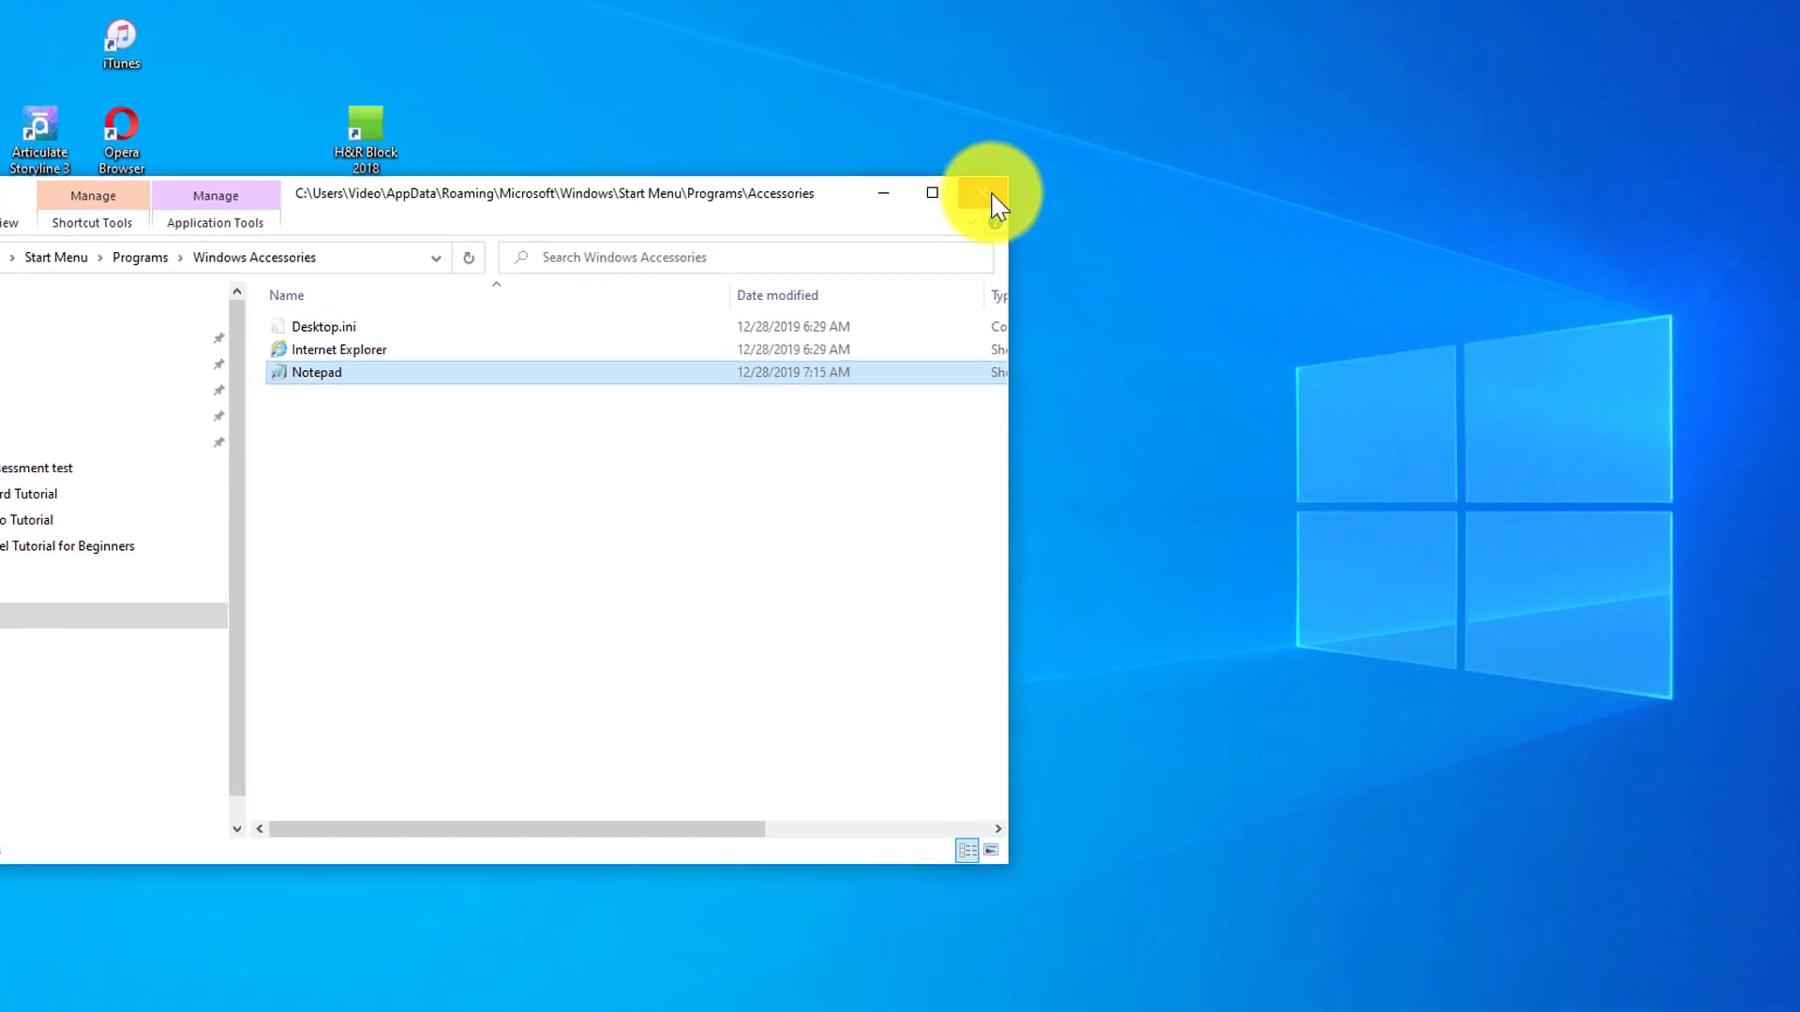
Close File Explorer and test the Alt+Shift+N hotkey, which opens a blank Notepad.
click(1090, 169)
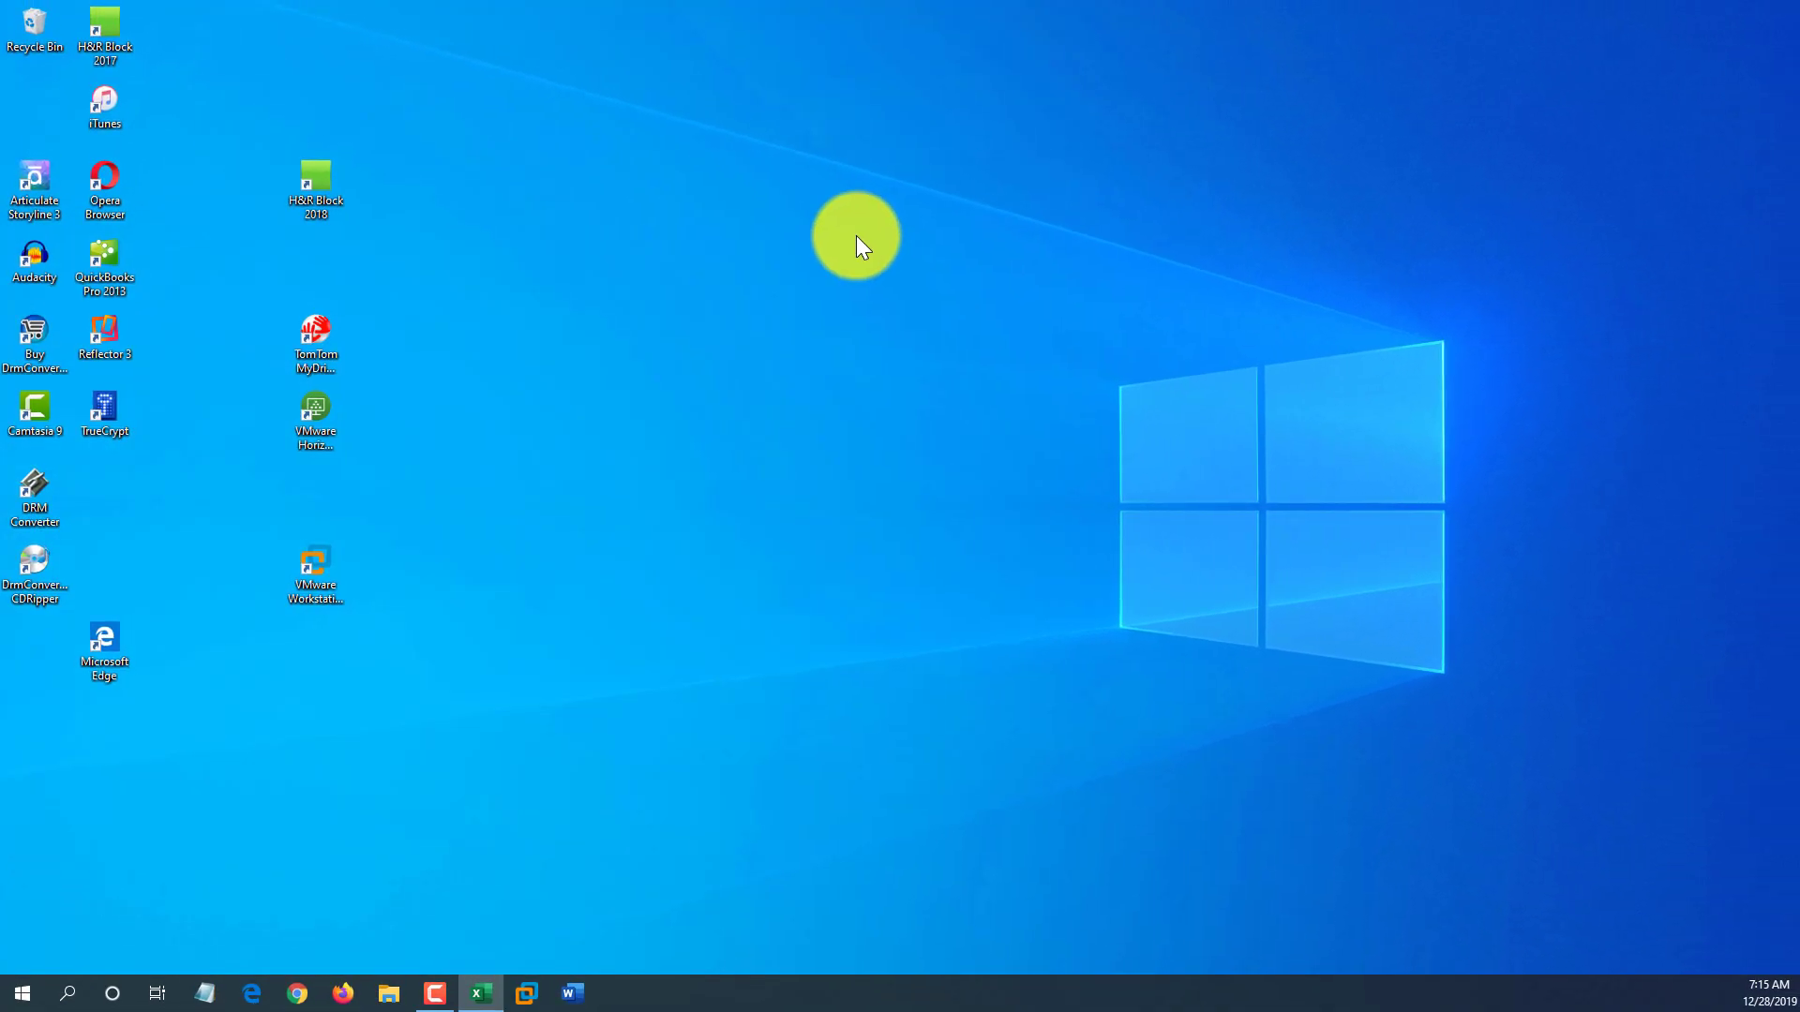
key(alt+shift+n)
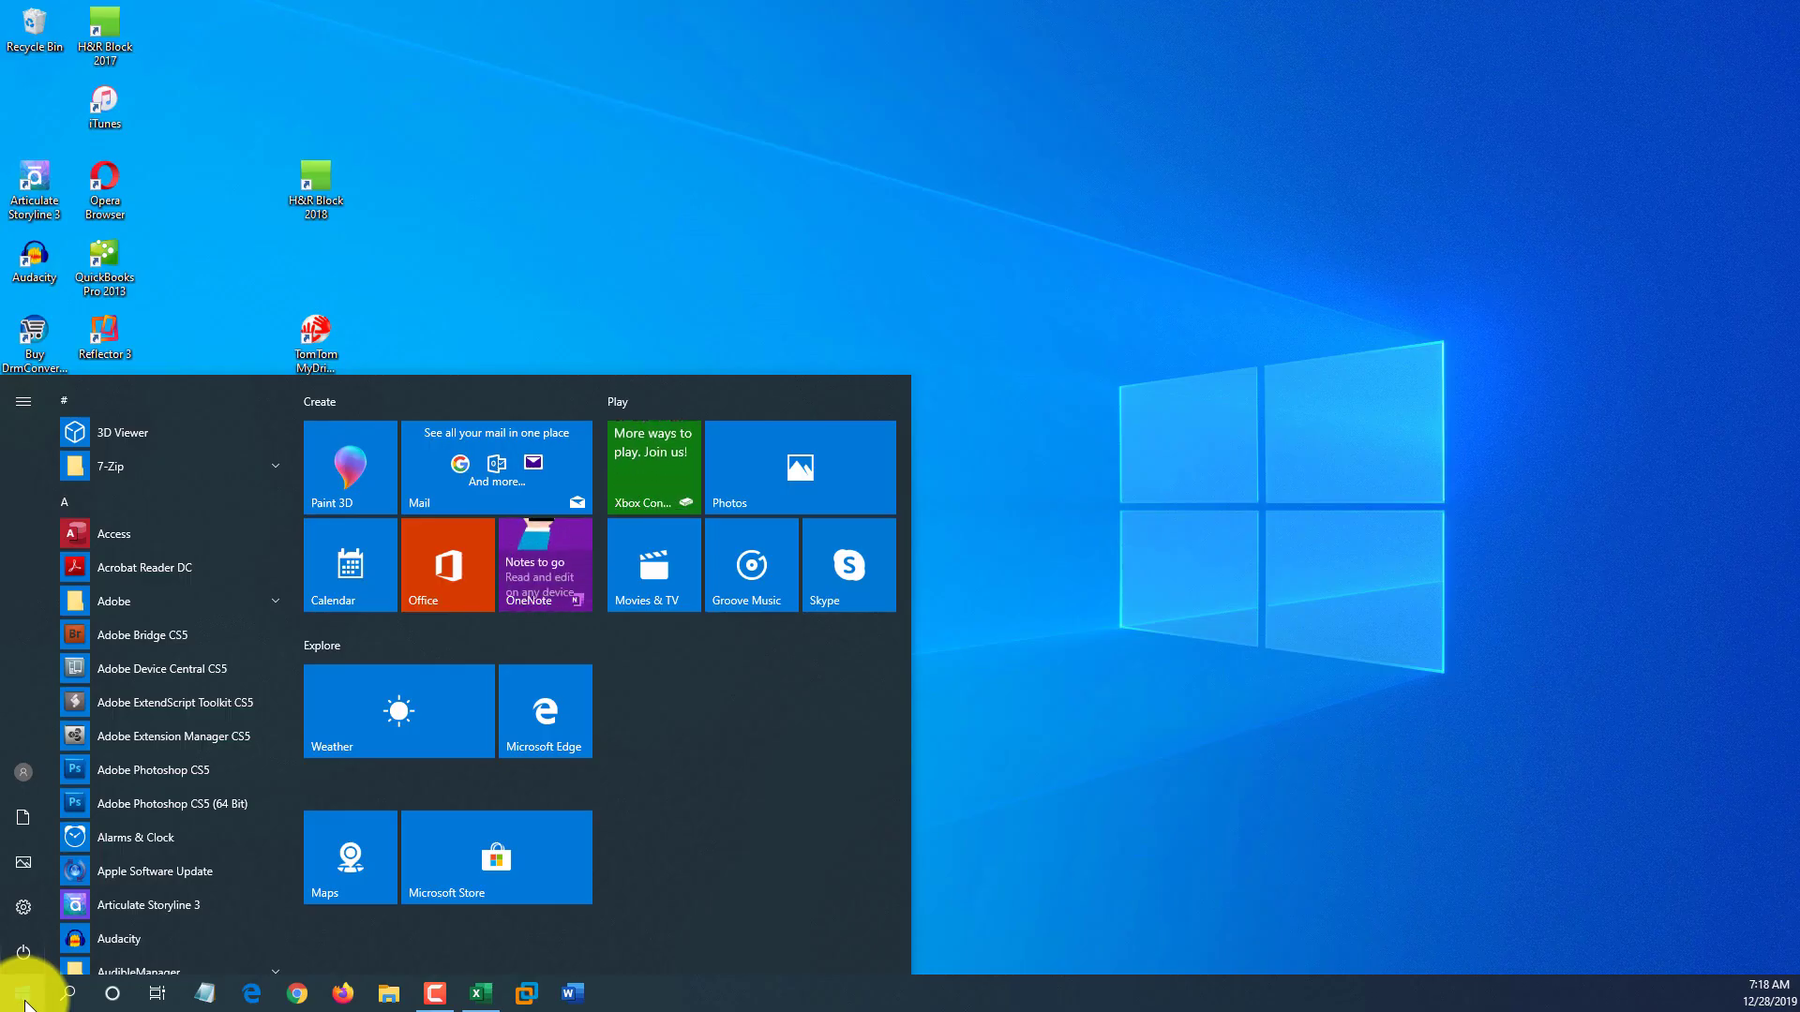
Expand the Start menu's left rail and open the Documents folder in File Explorer.
click(24, 401)
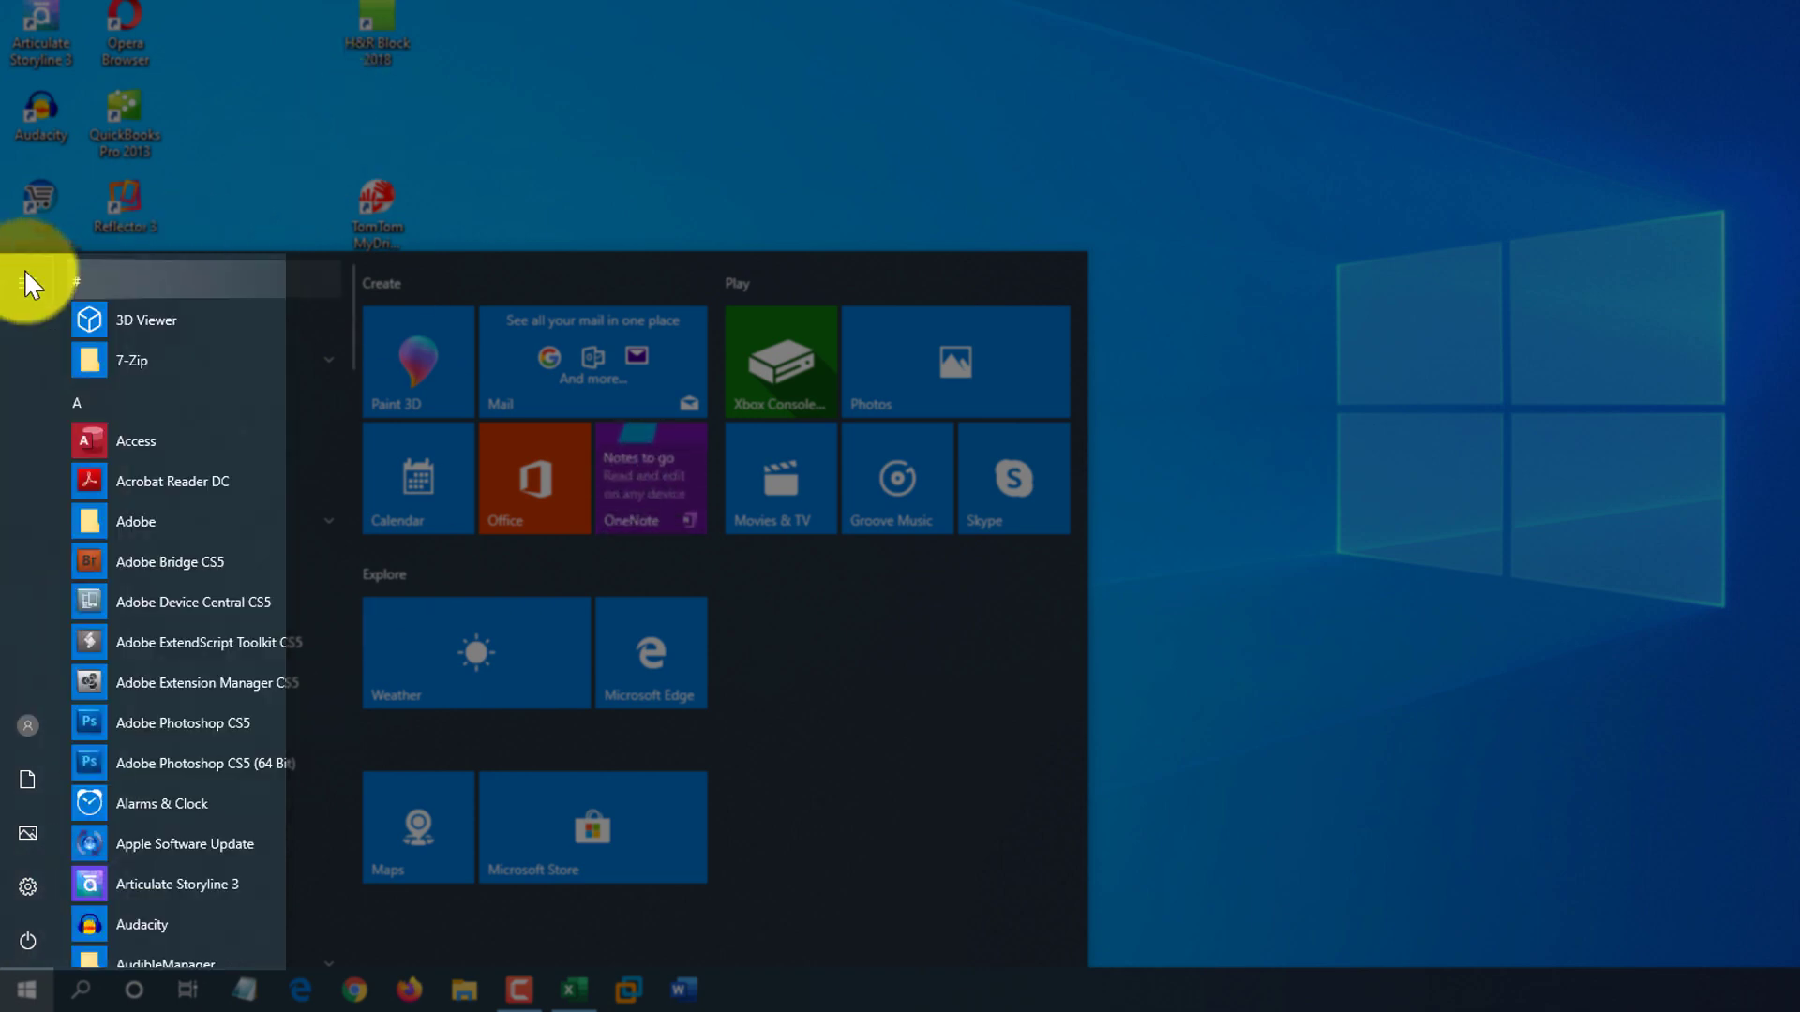
mouse_move(36, 290)
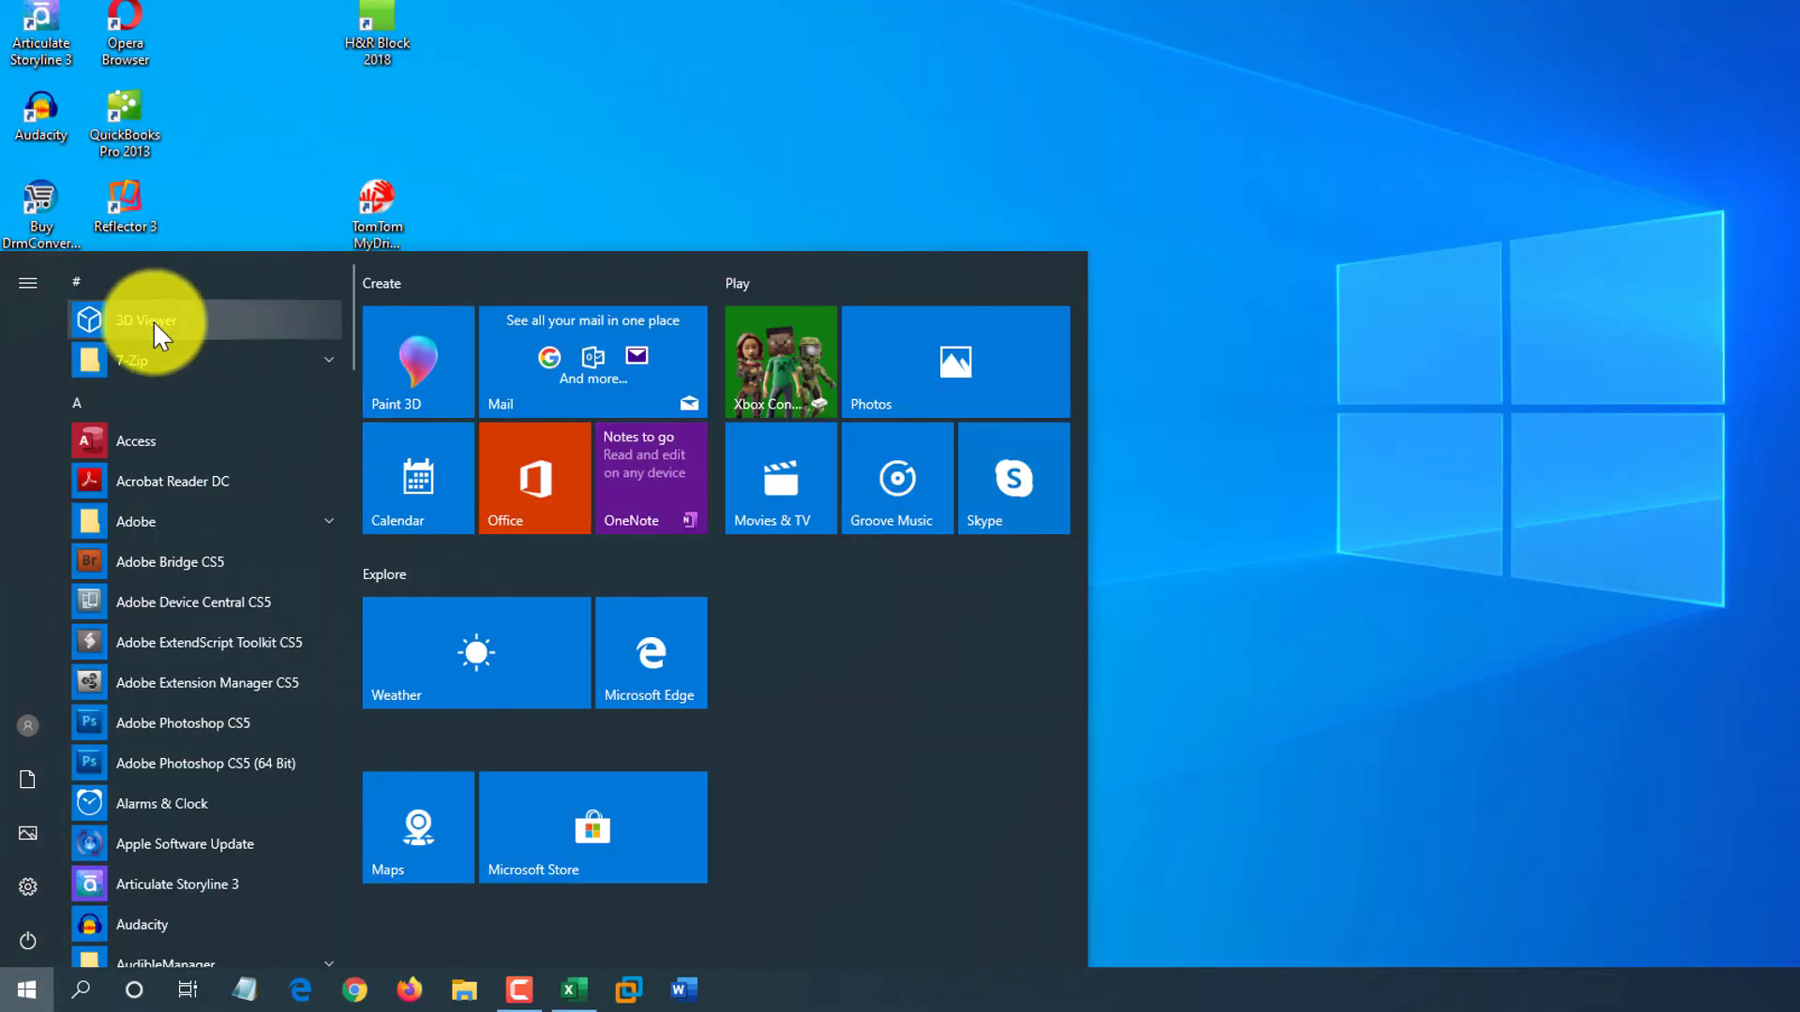
mouse_move(28, 928)
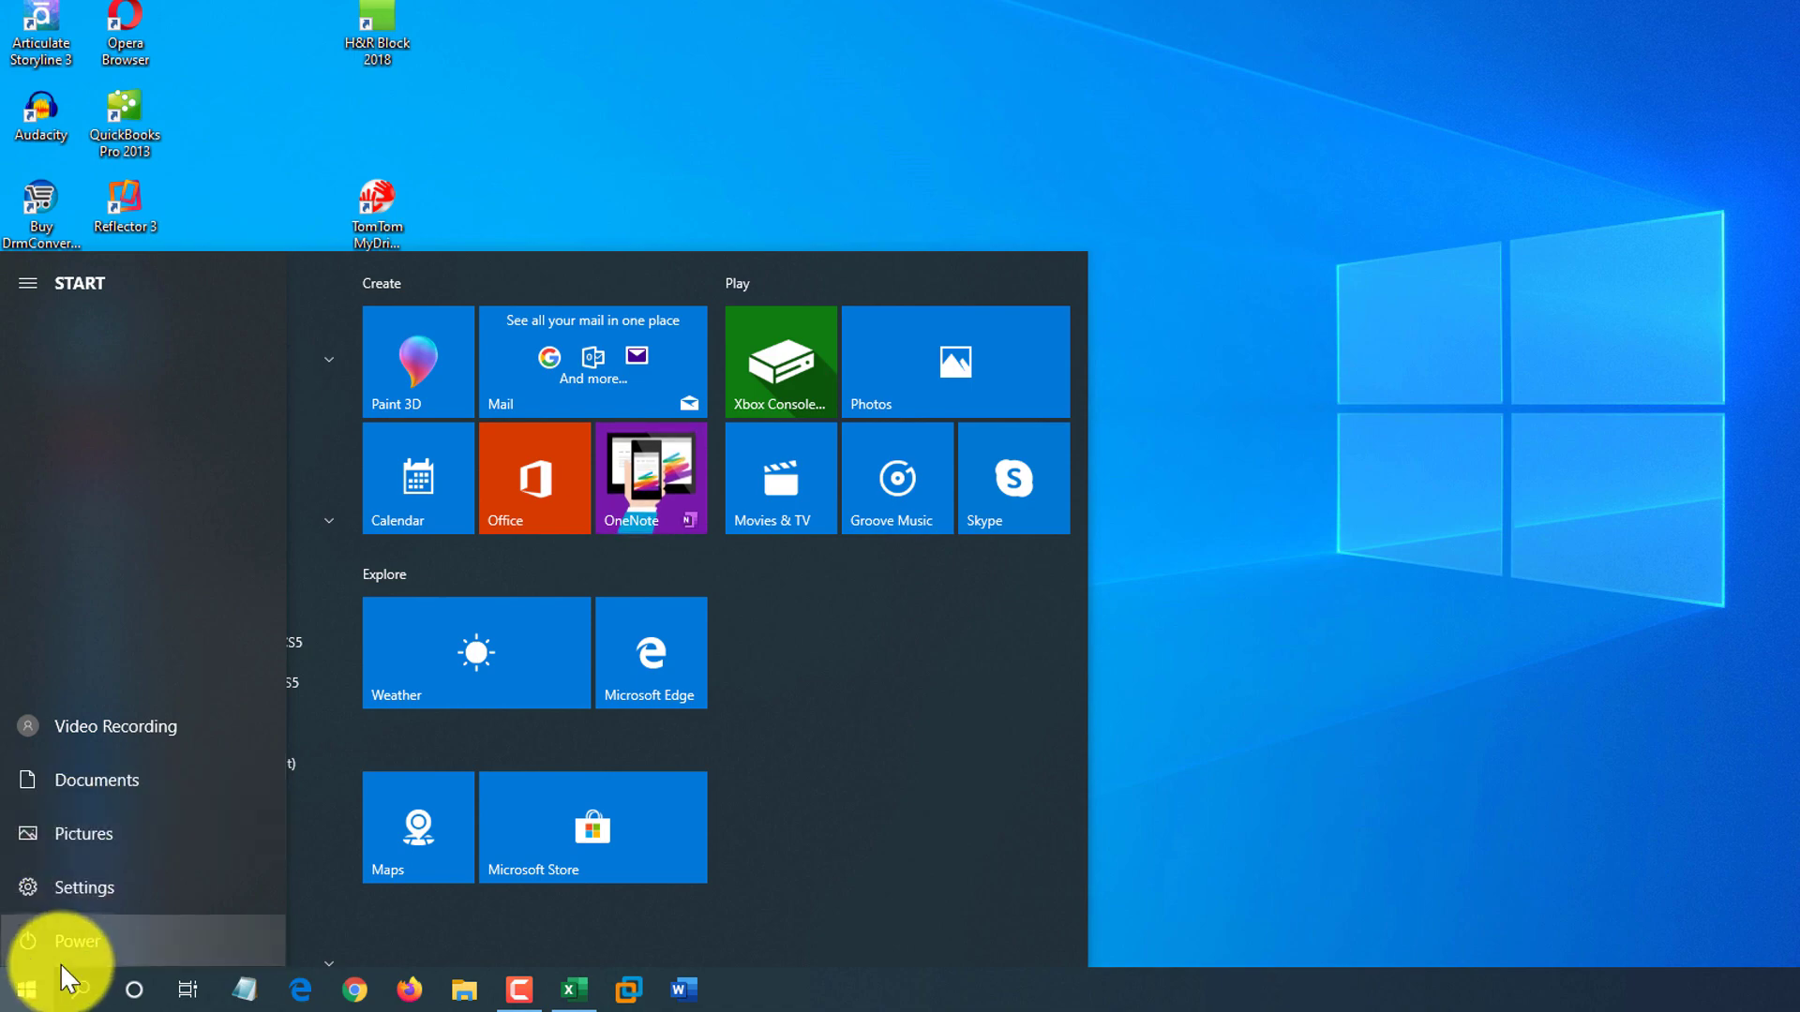
click(105, 784)
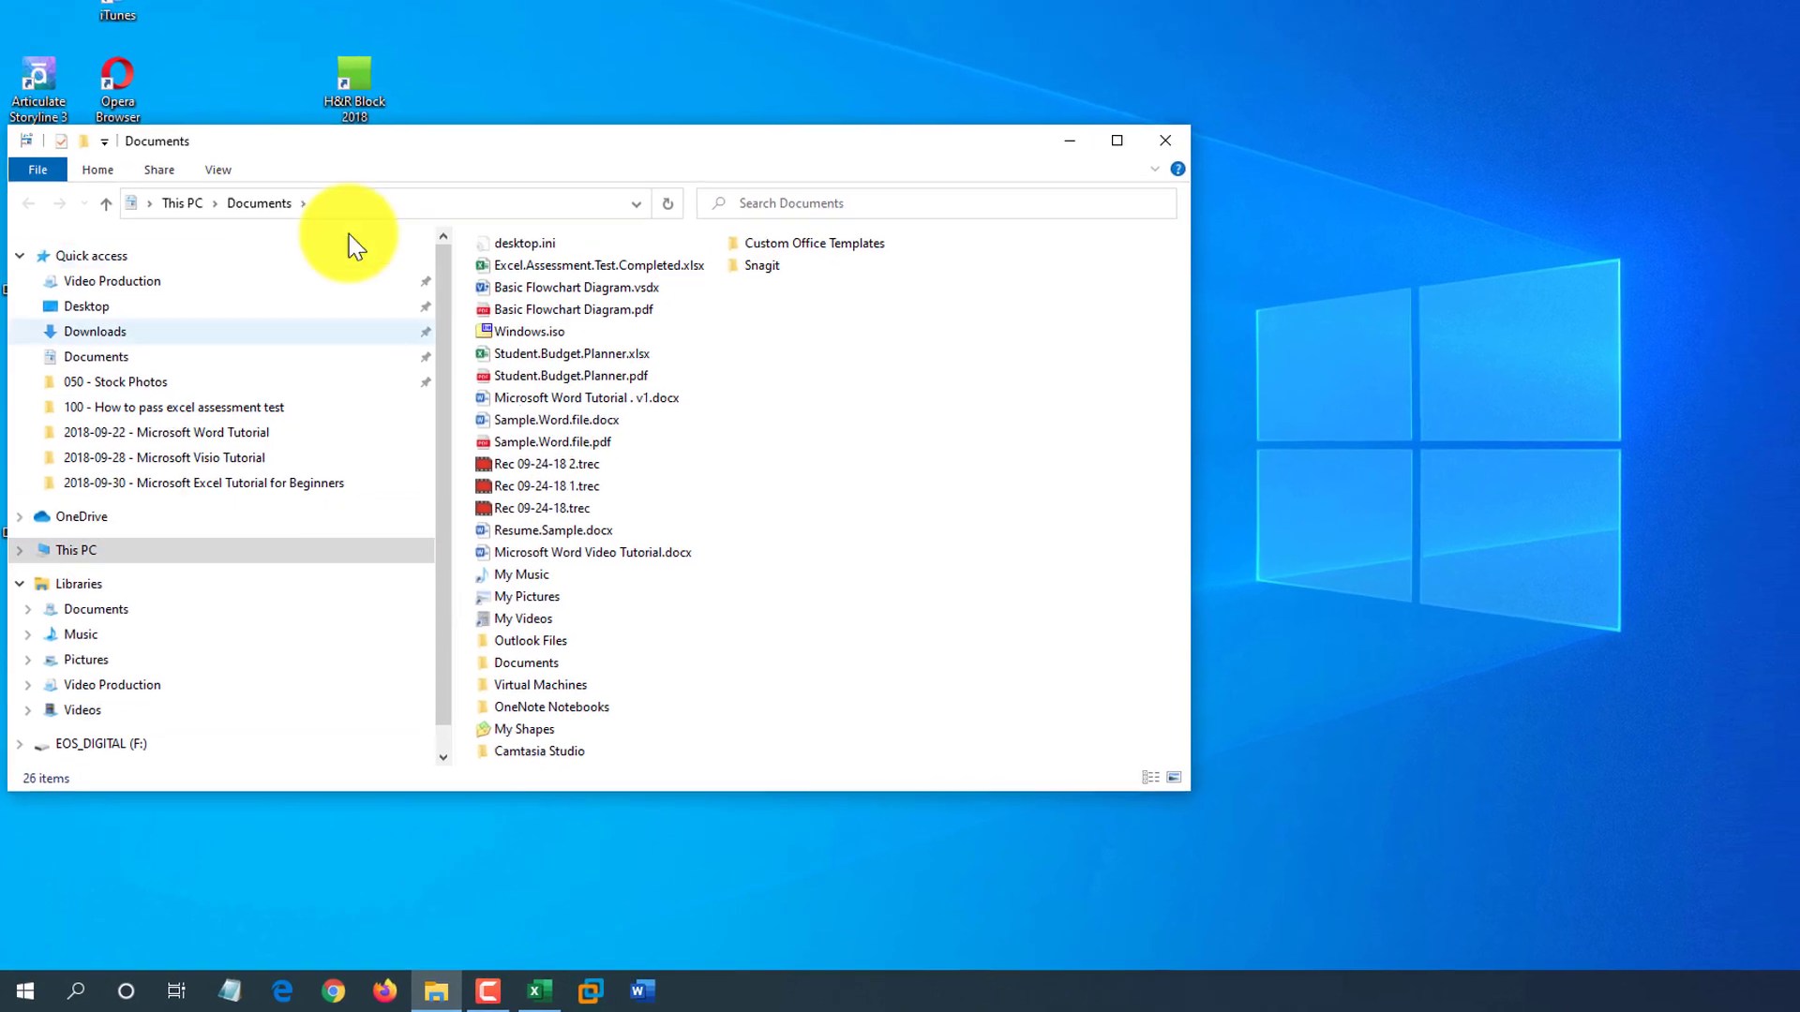
Make the Documents folder path in File Explorer's address bar editable as text.
click(290, 205)
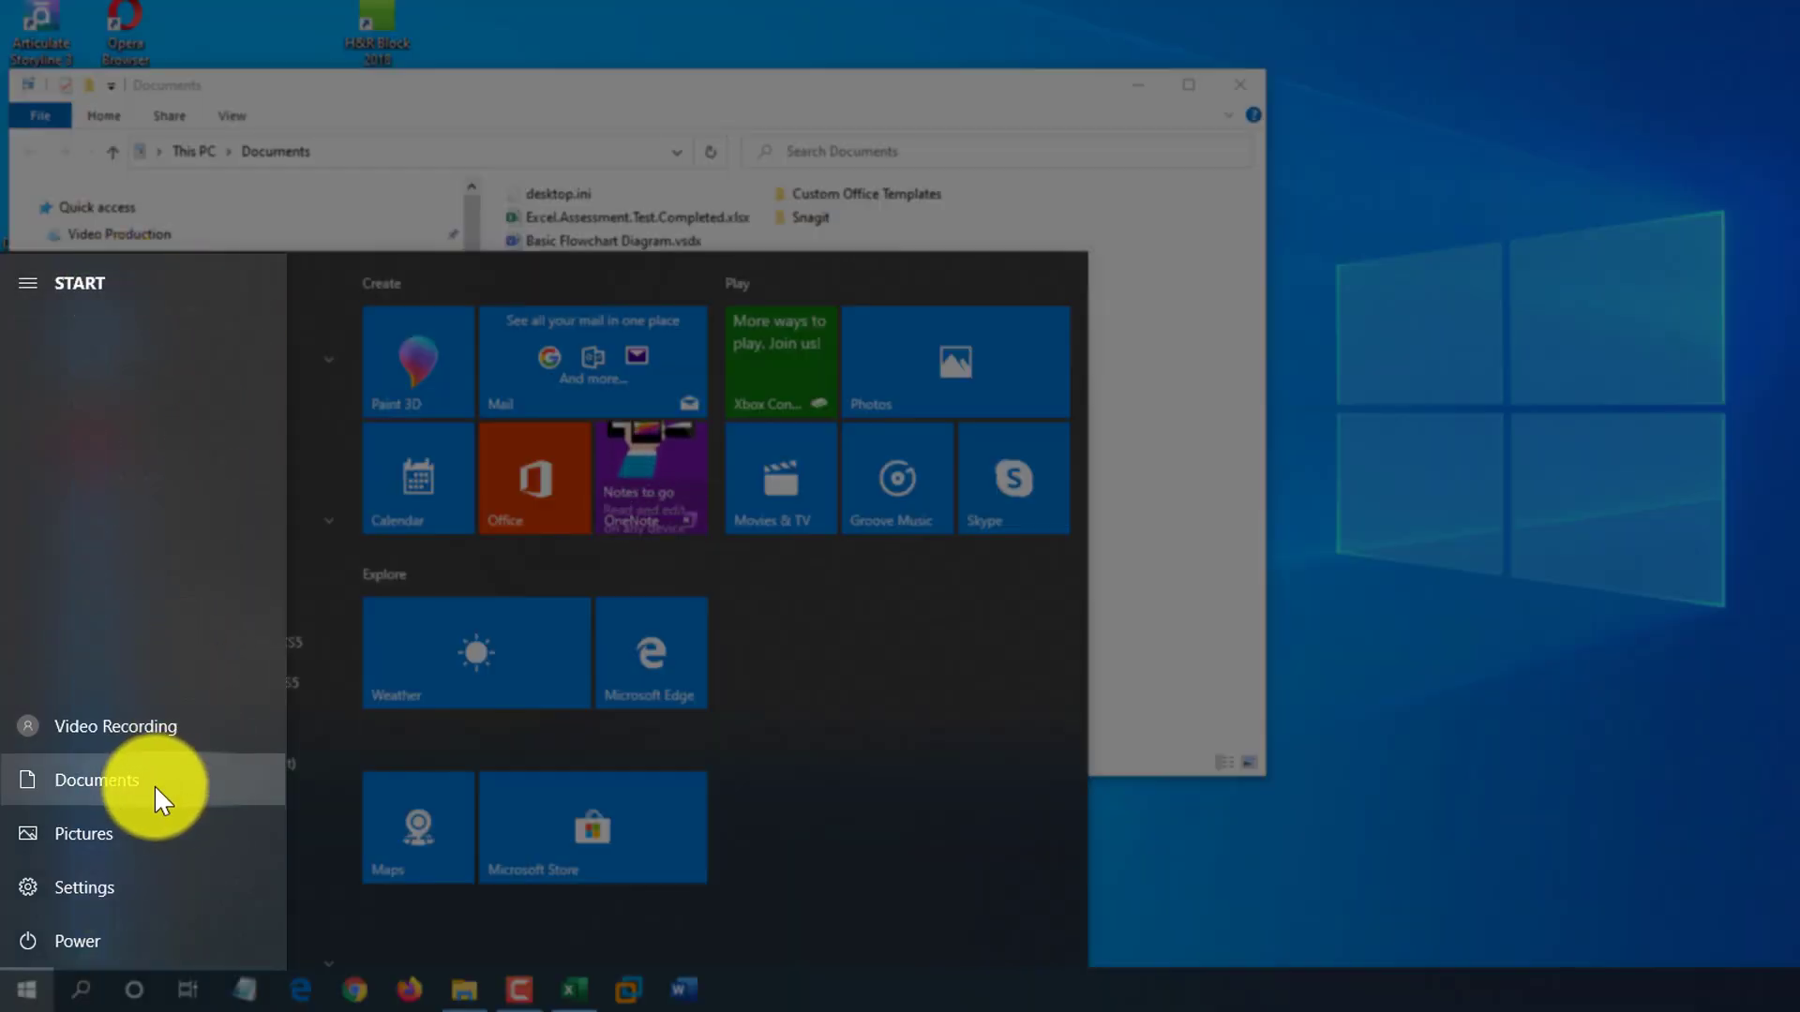
Via Personalize this list, show File Explorer, Downloads and Network on Start, then close Settings.
right_click(115, 779)
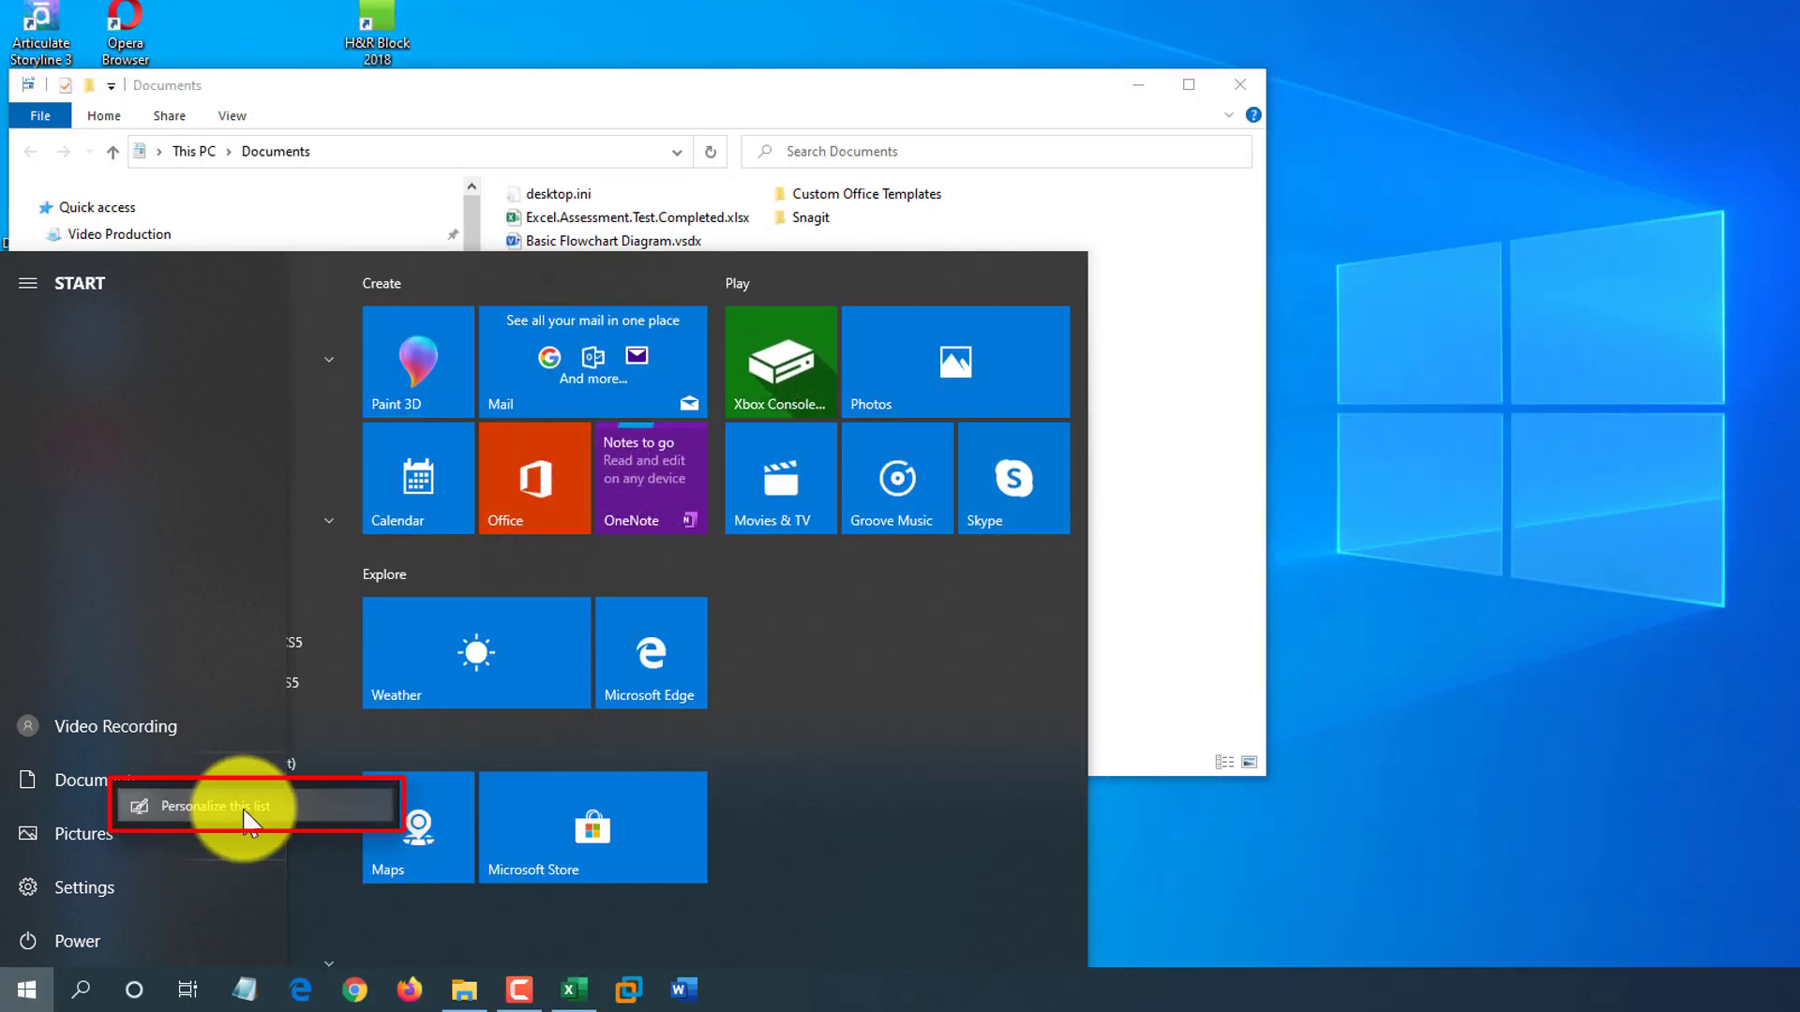
click(233, 812)
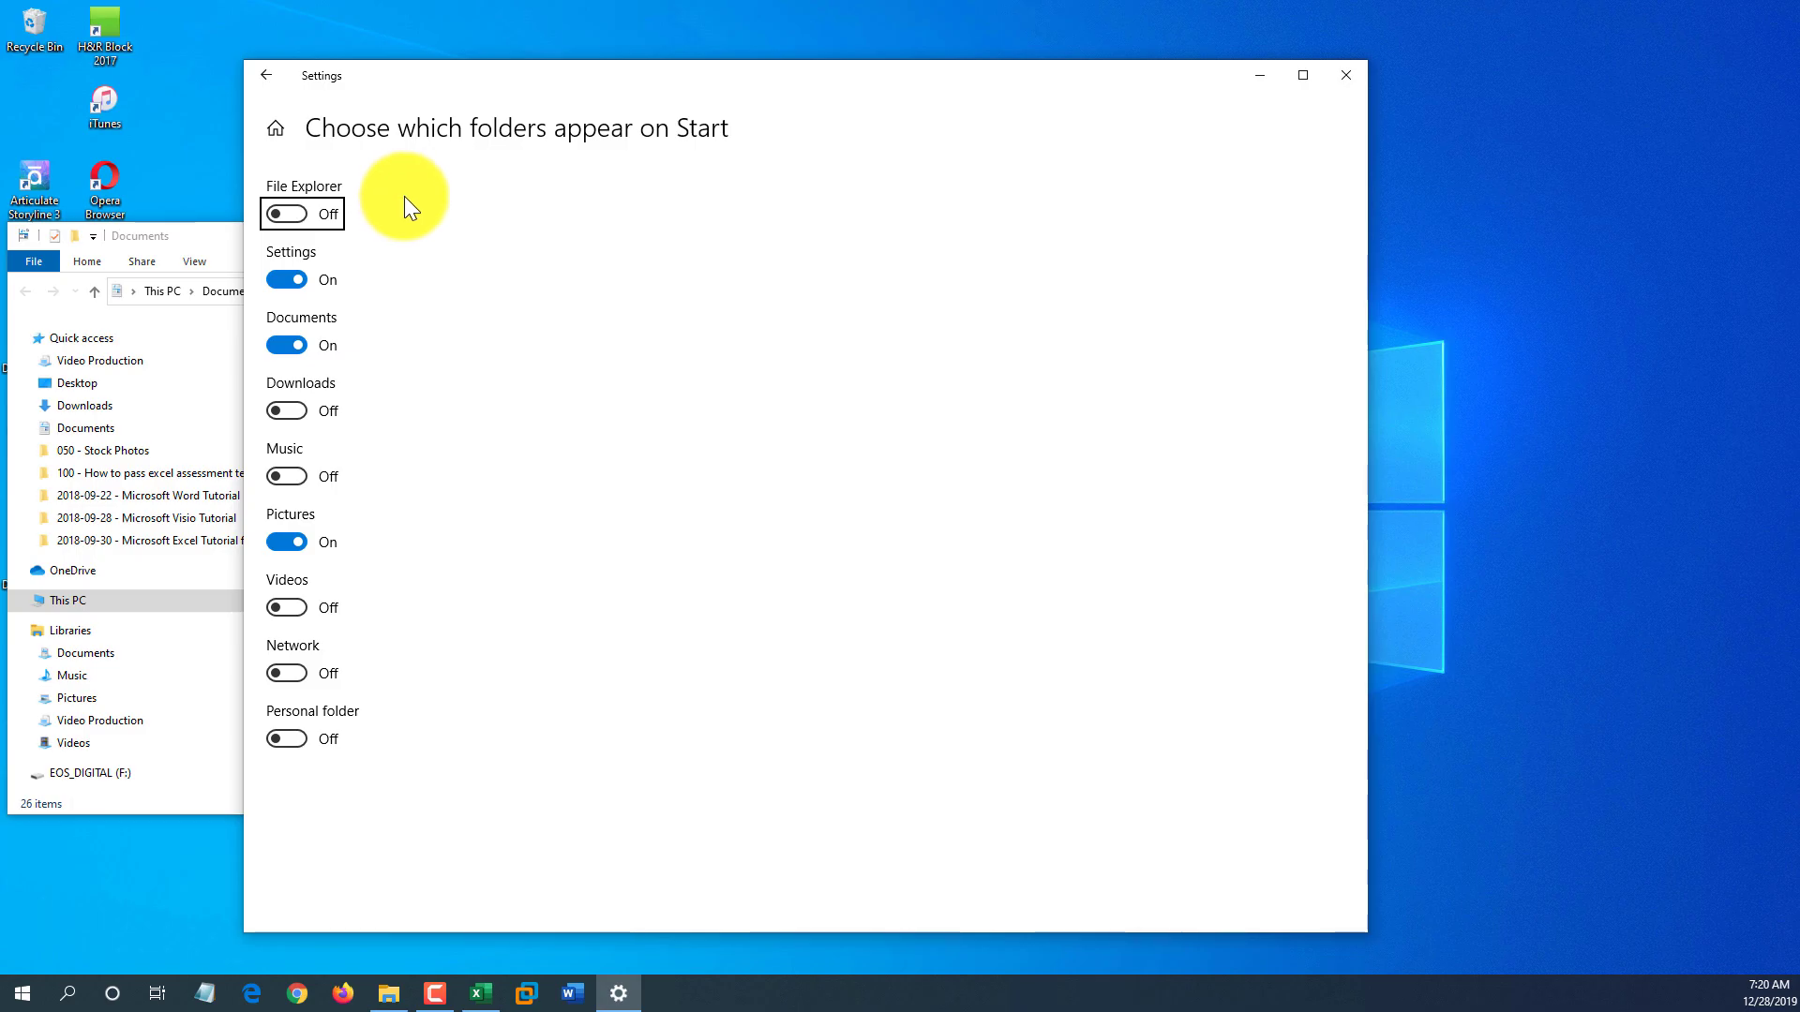
click(286, 213)
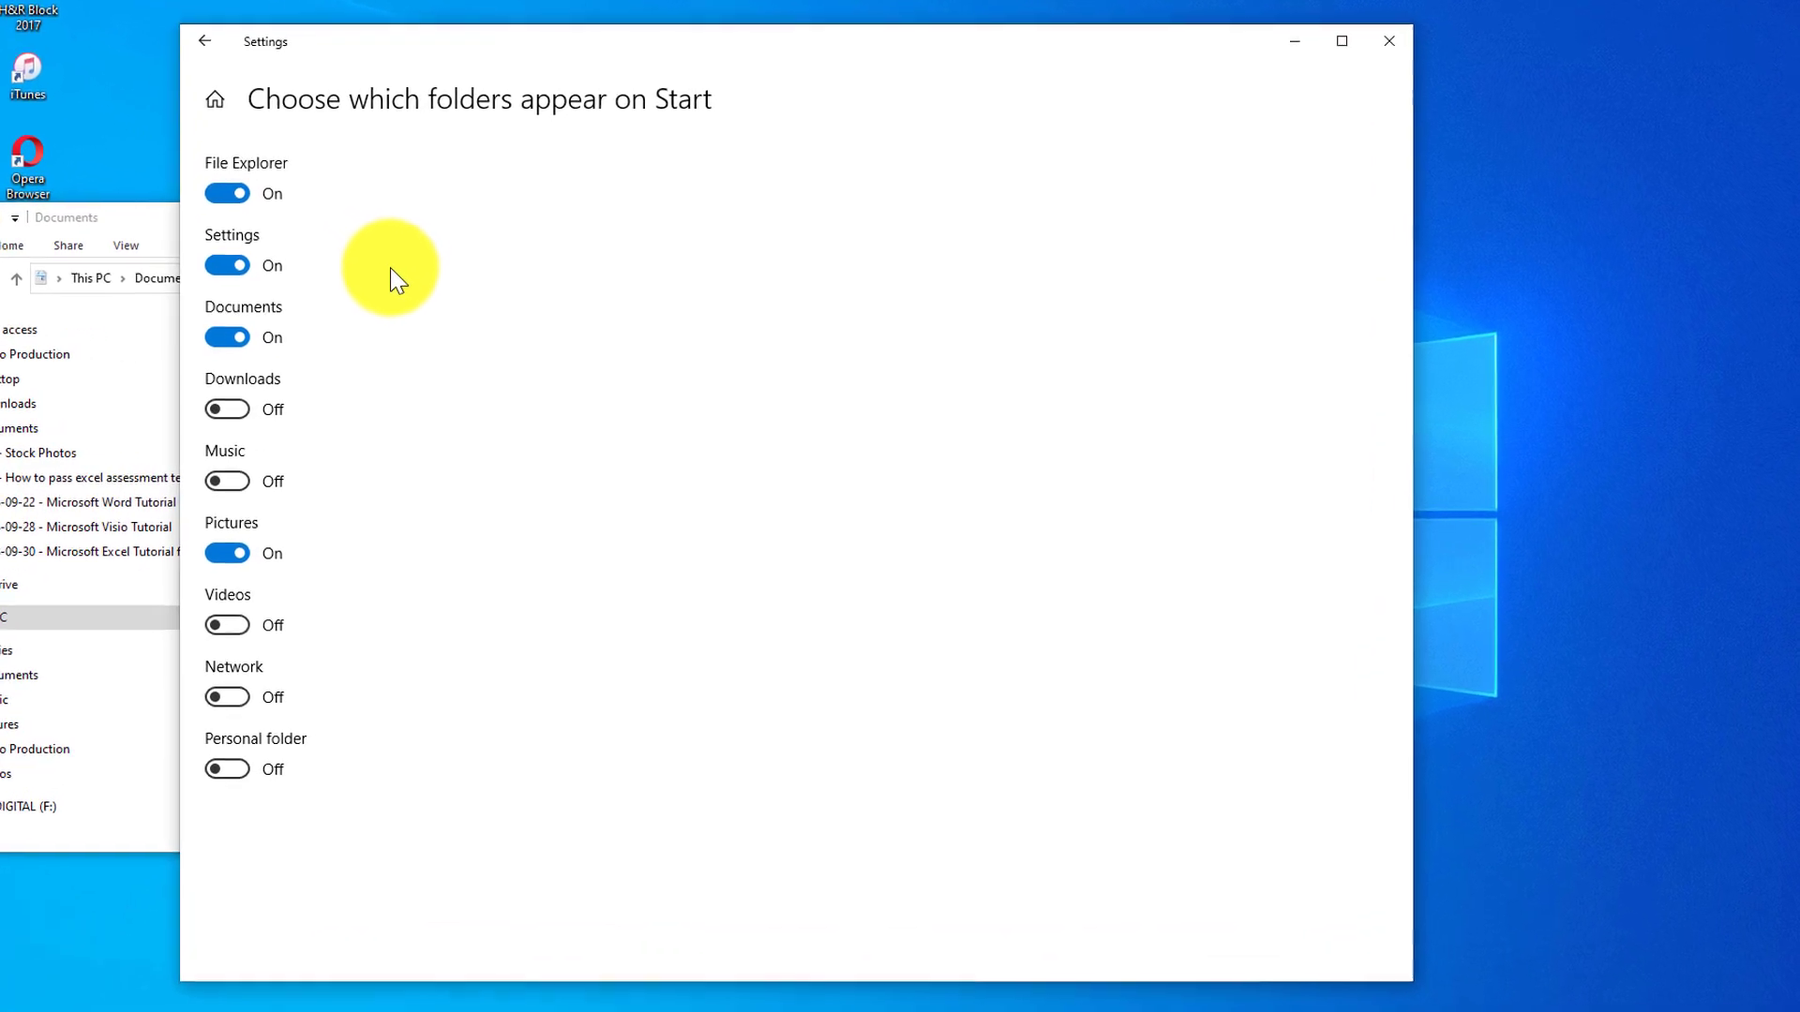
click(199, 407)
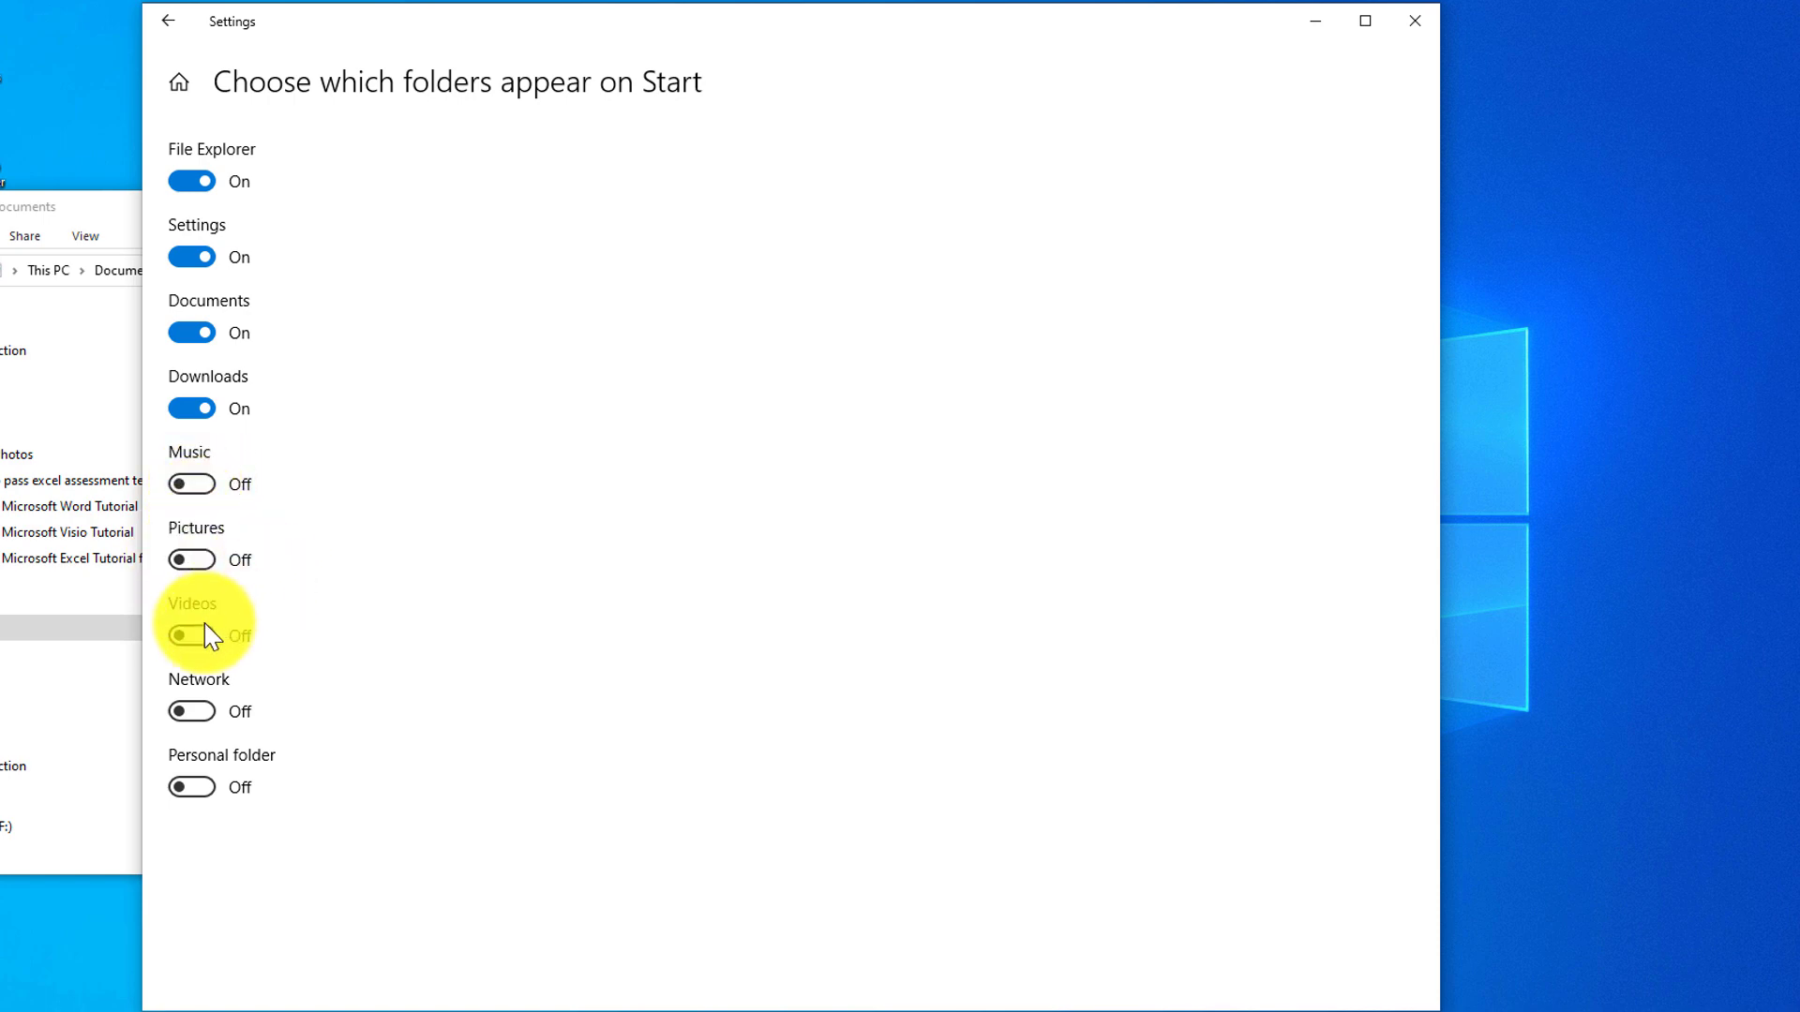
click(208, 714)
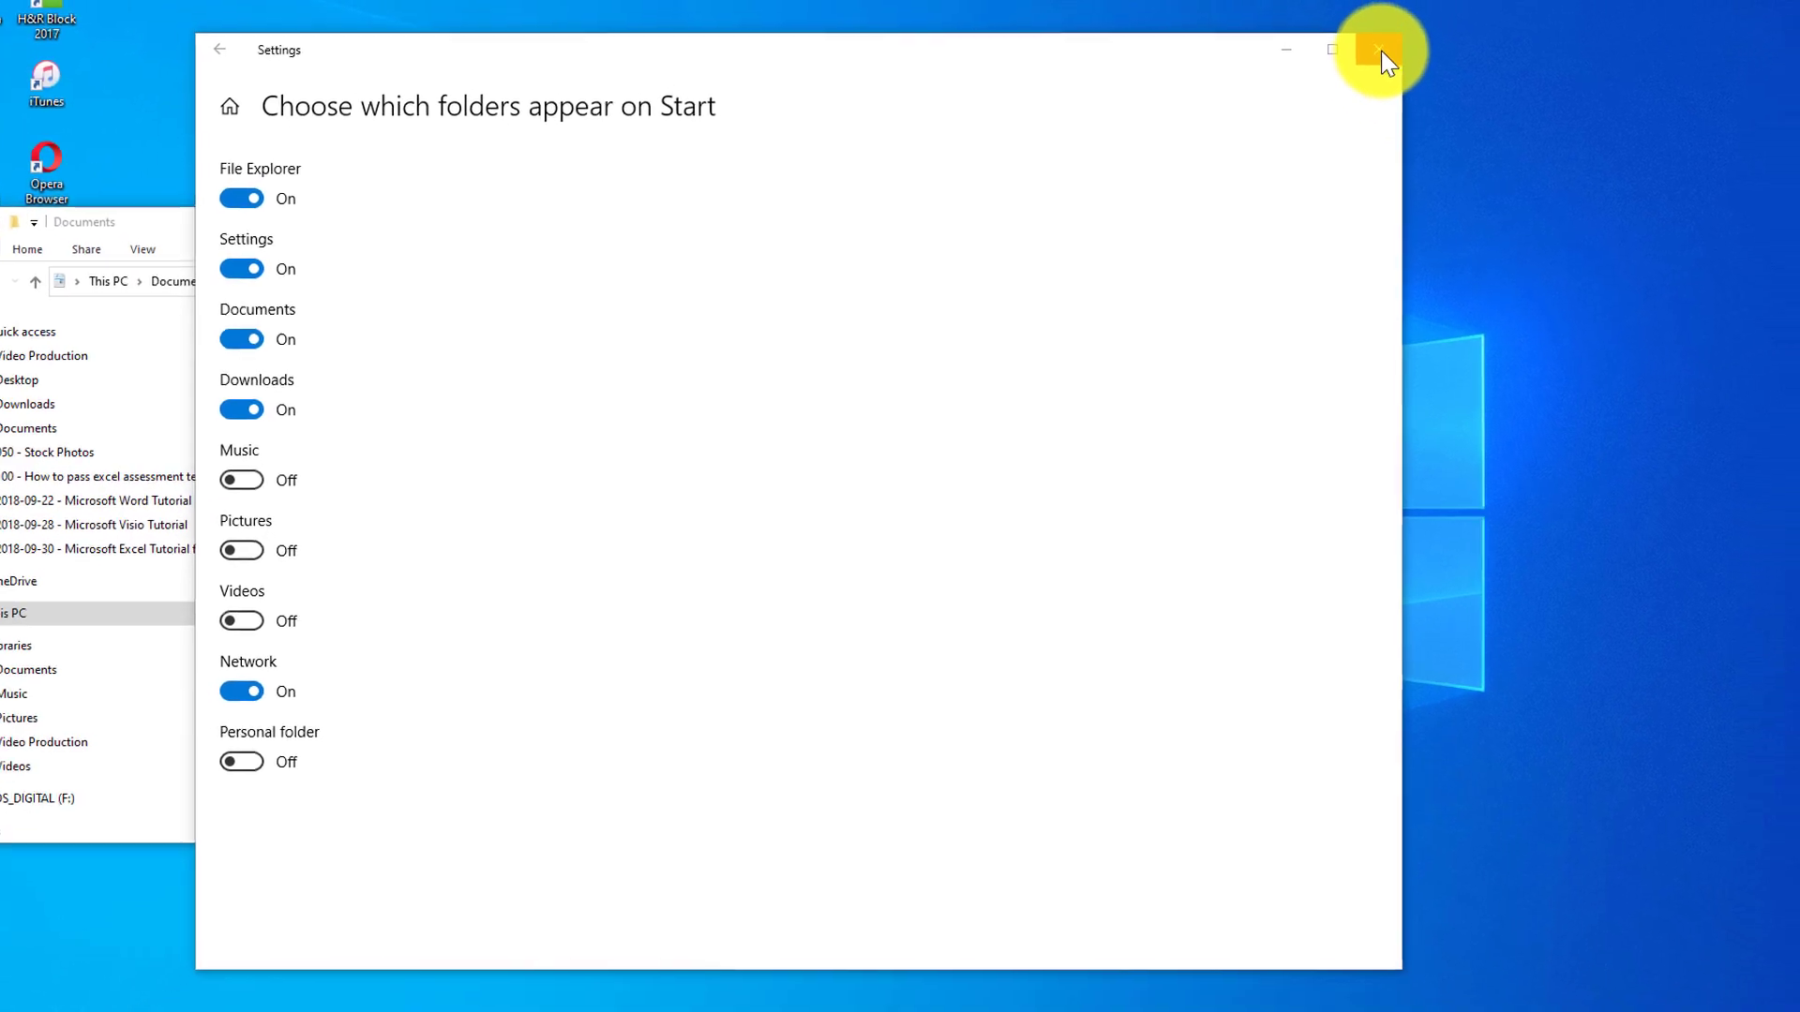
click(1400, 35)
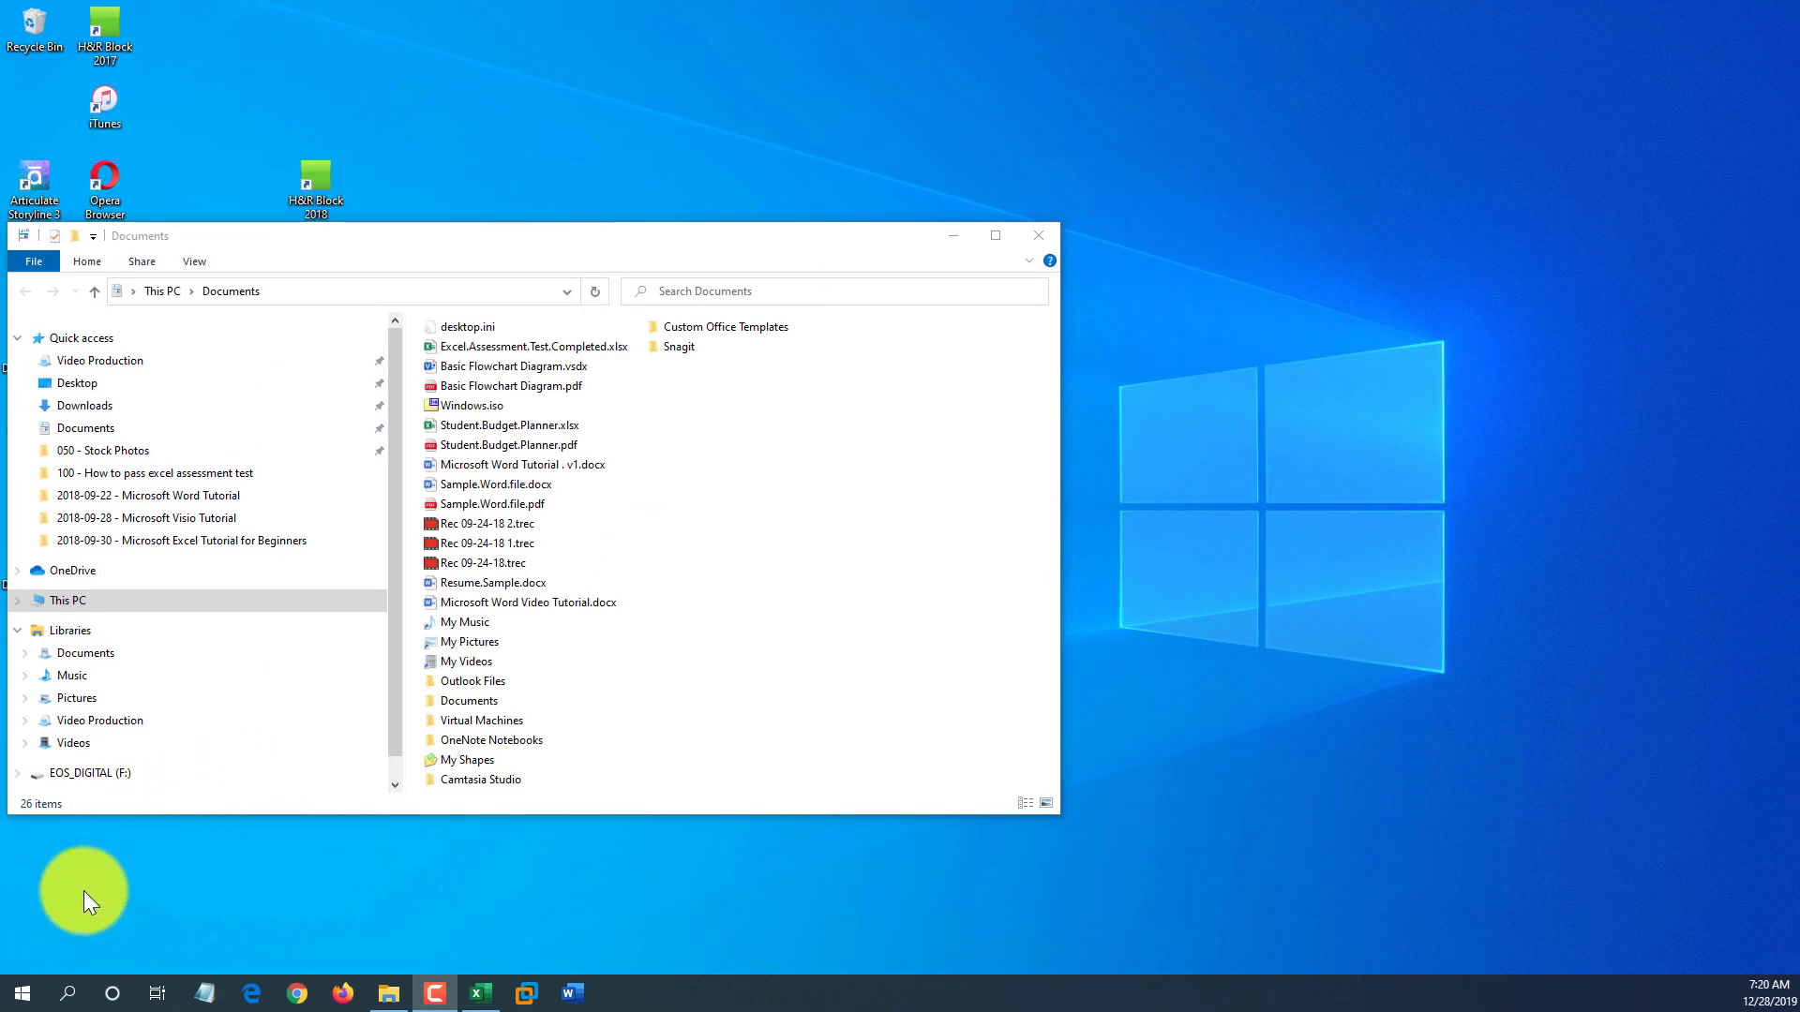
click(30, 995)
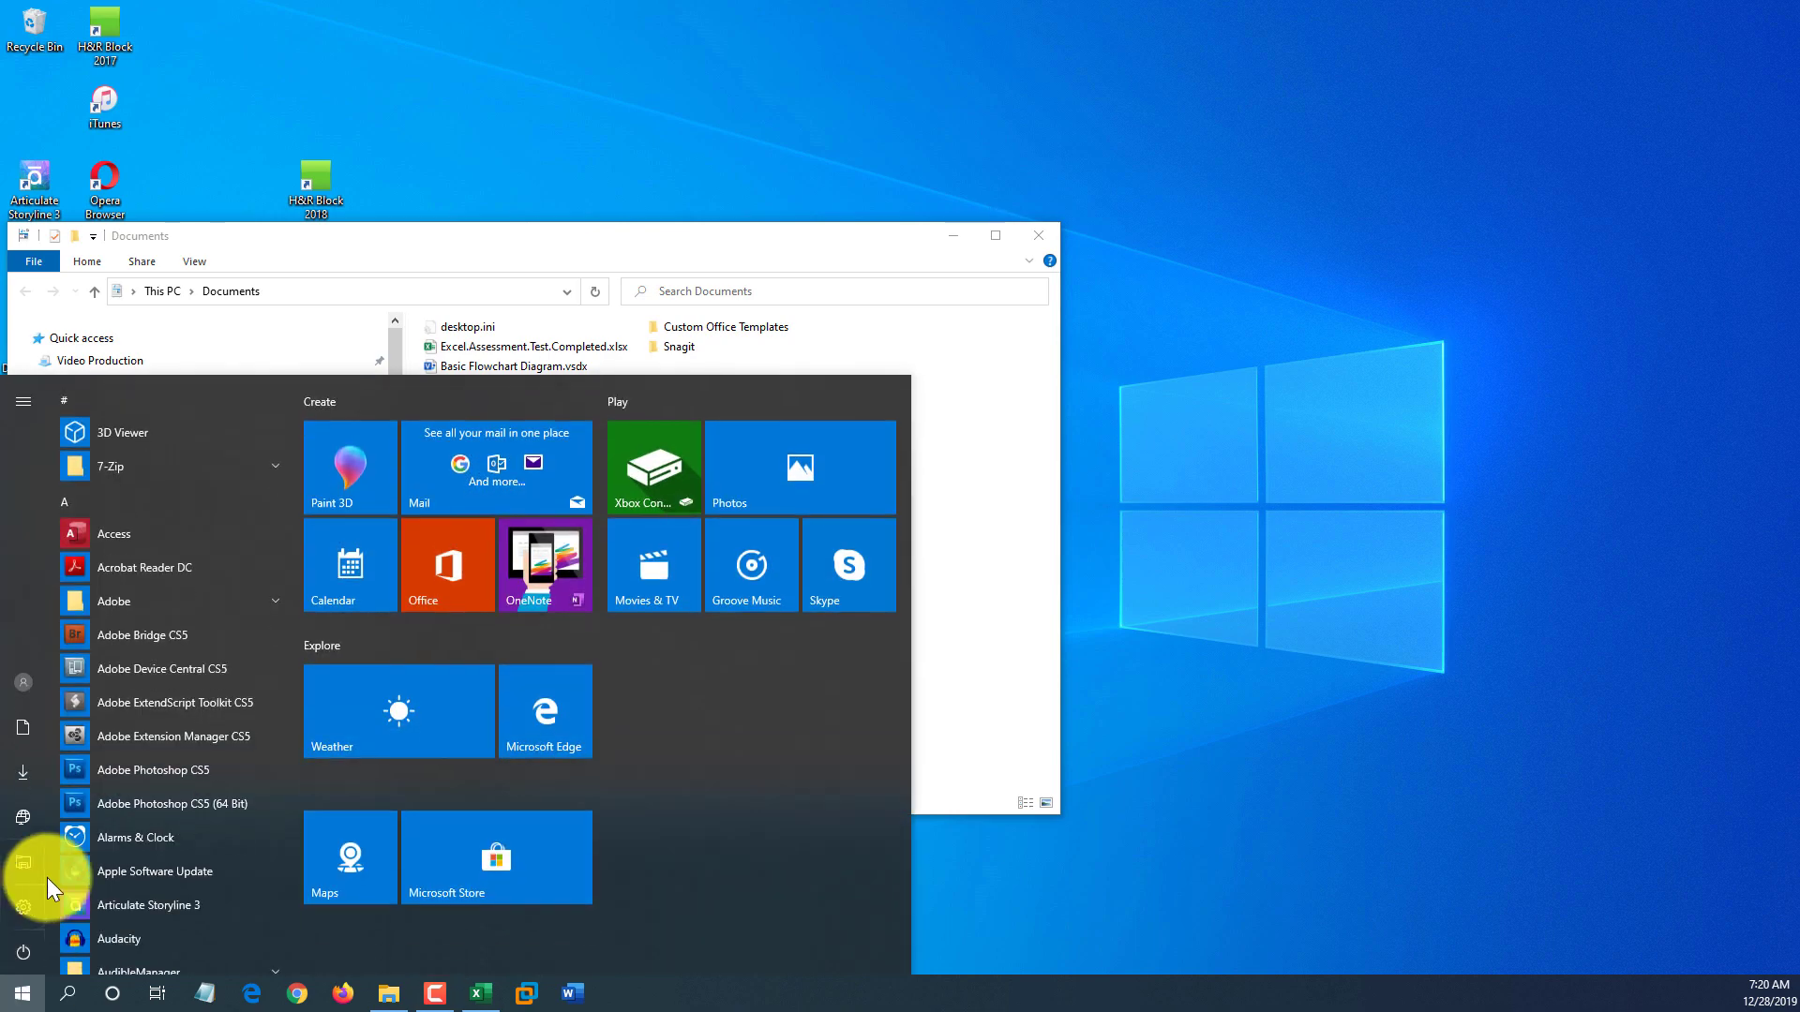
click(23, 402)
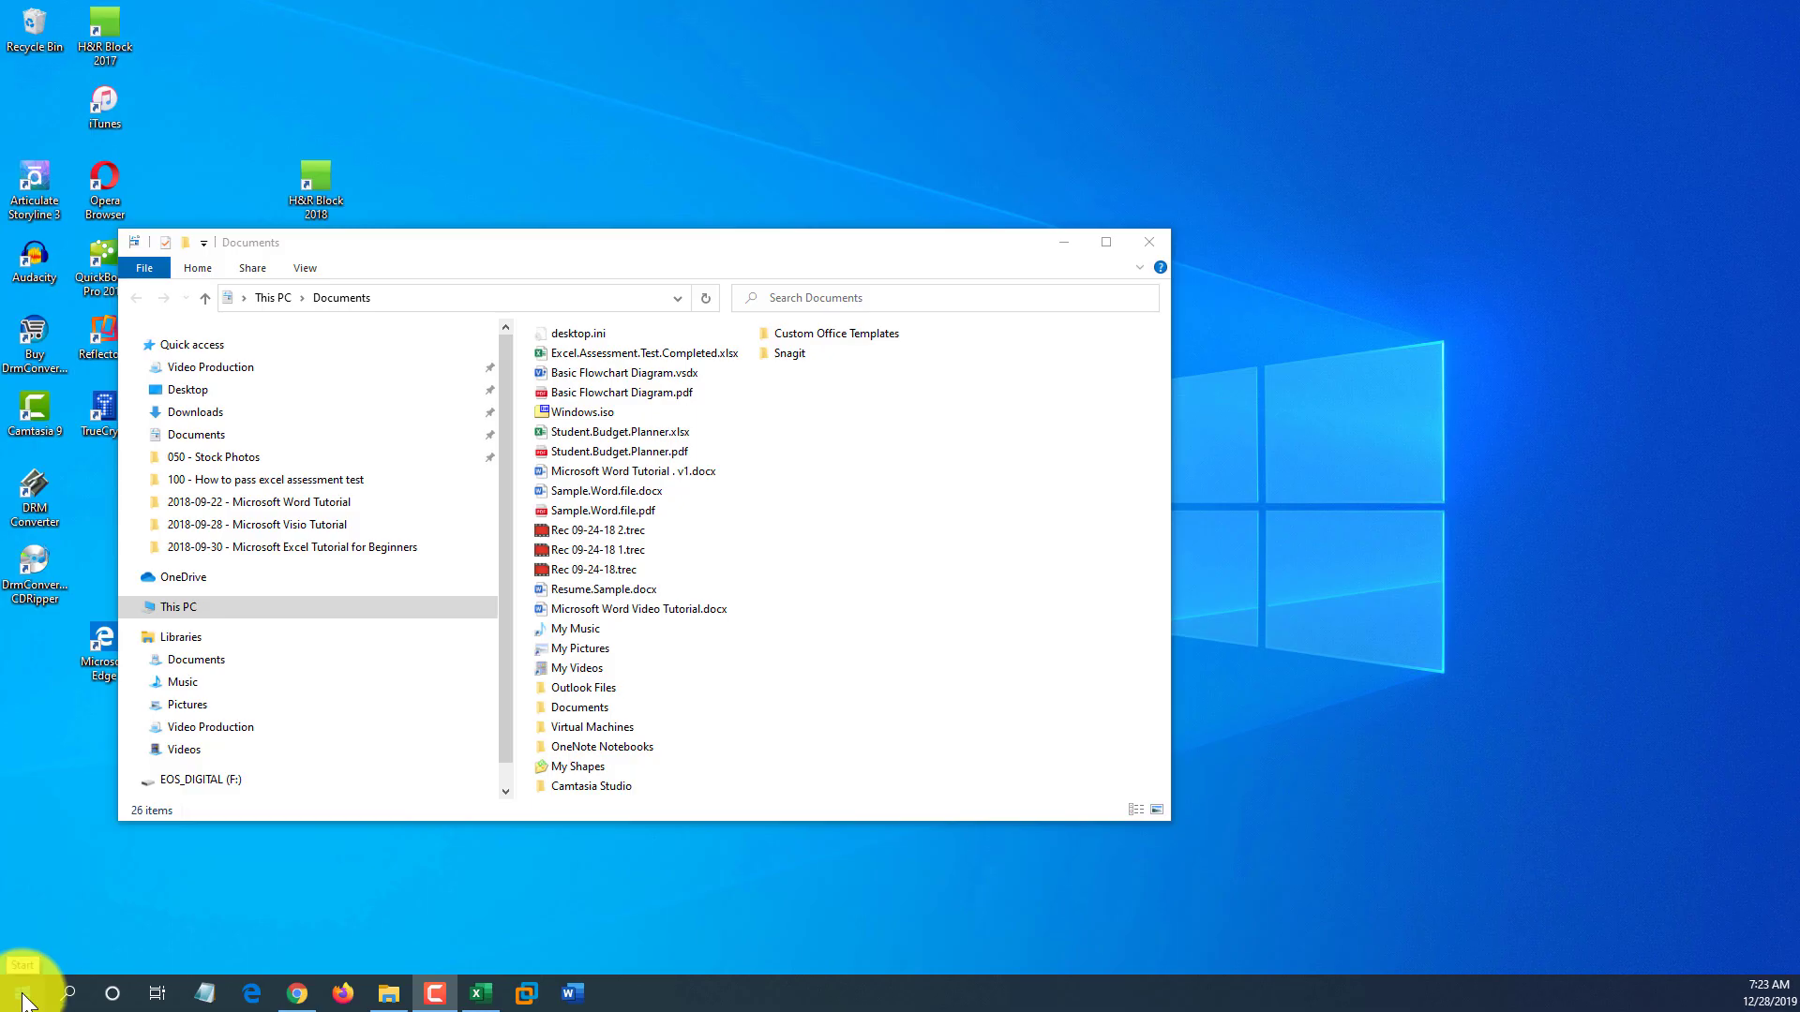
Launch Computer Management from the Start button's Power User menu.
right_click(22, 999)
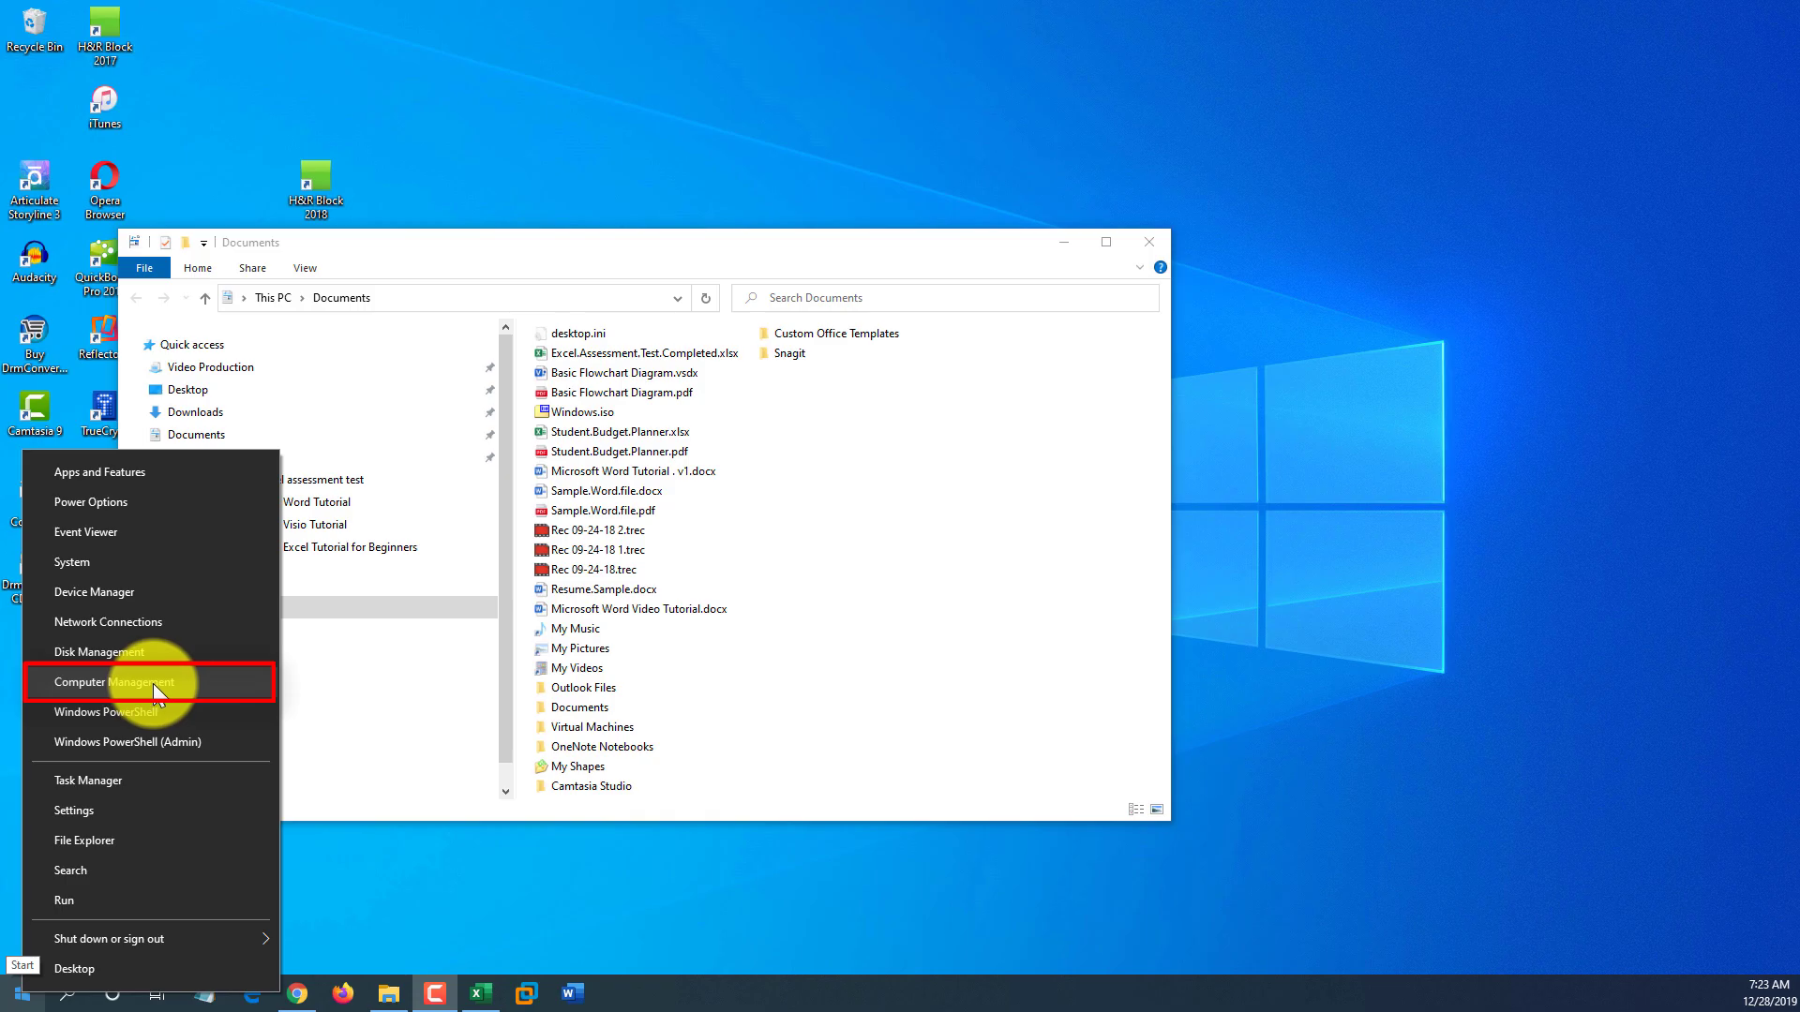
click(154, 681)
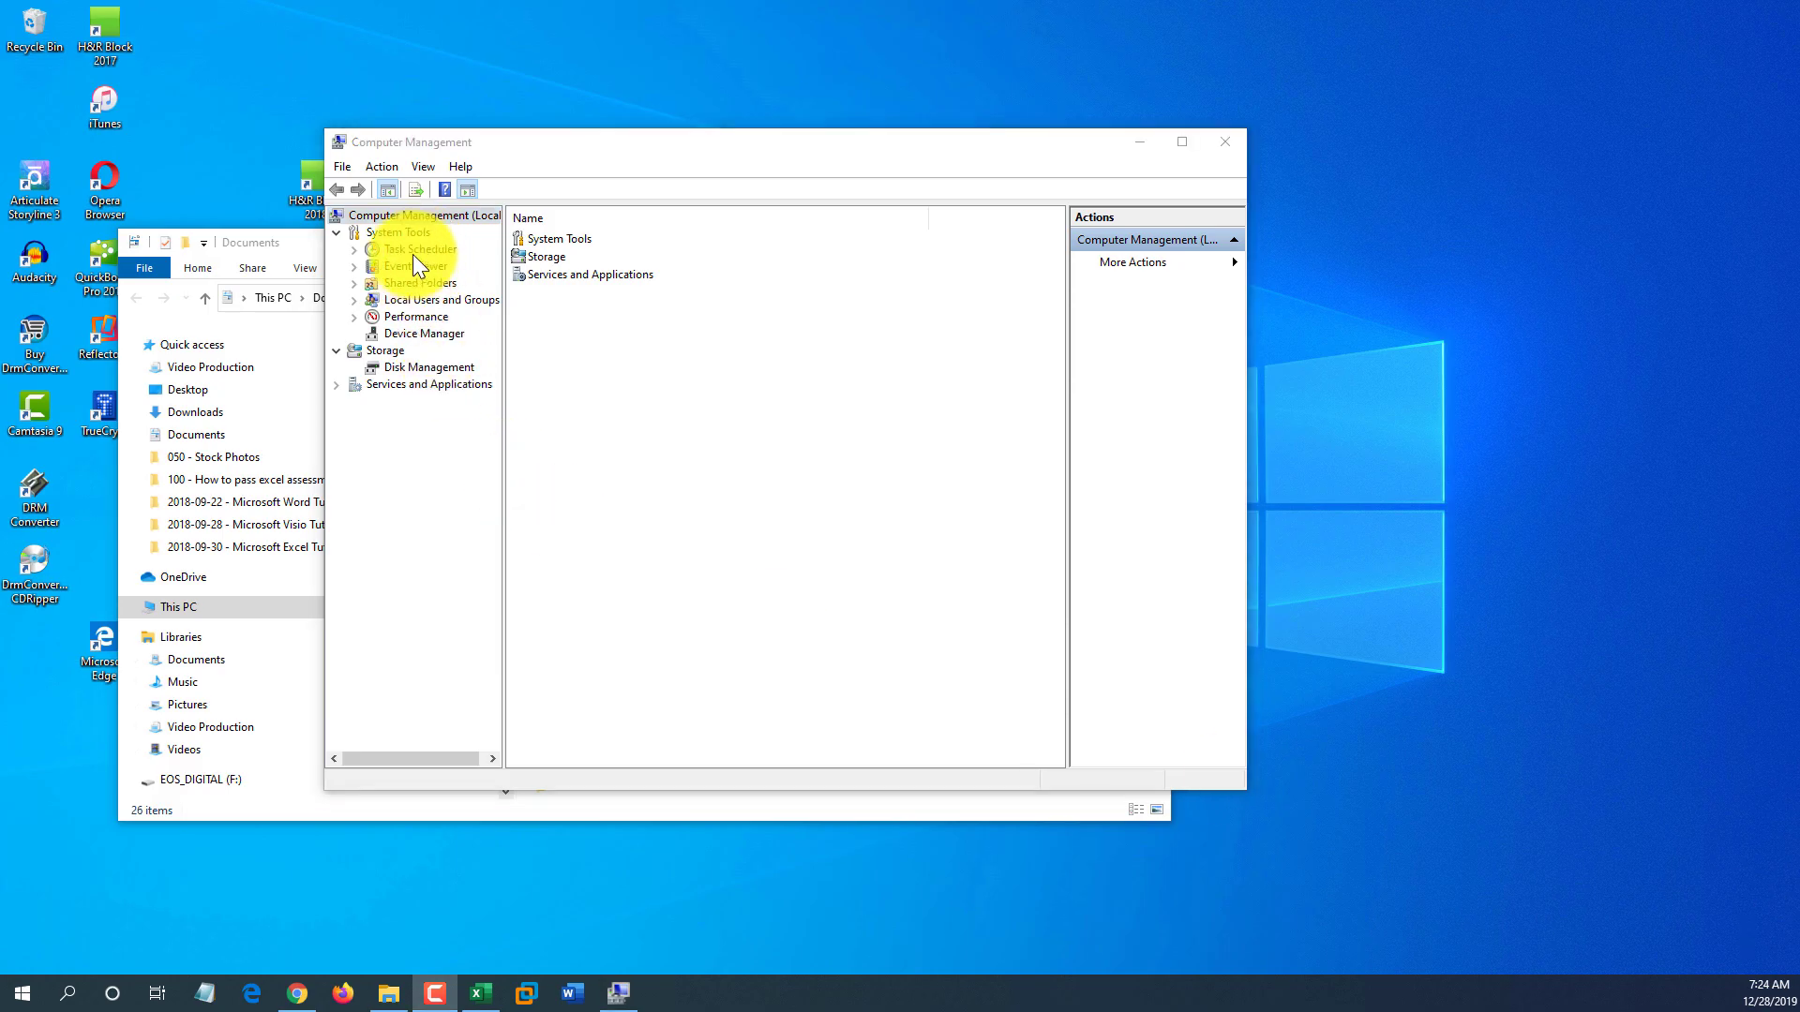
Bring up the Power User menu on the Start button again.
right_click(22, 992)
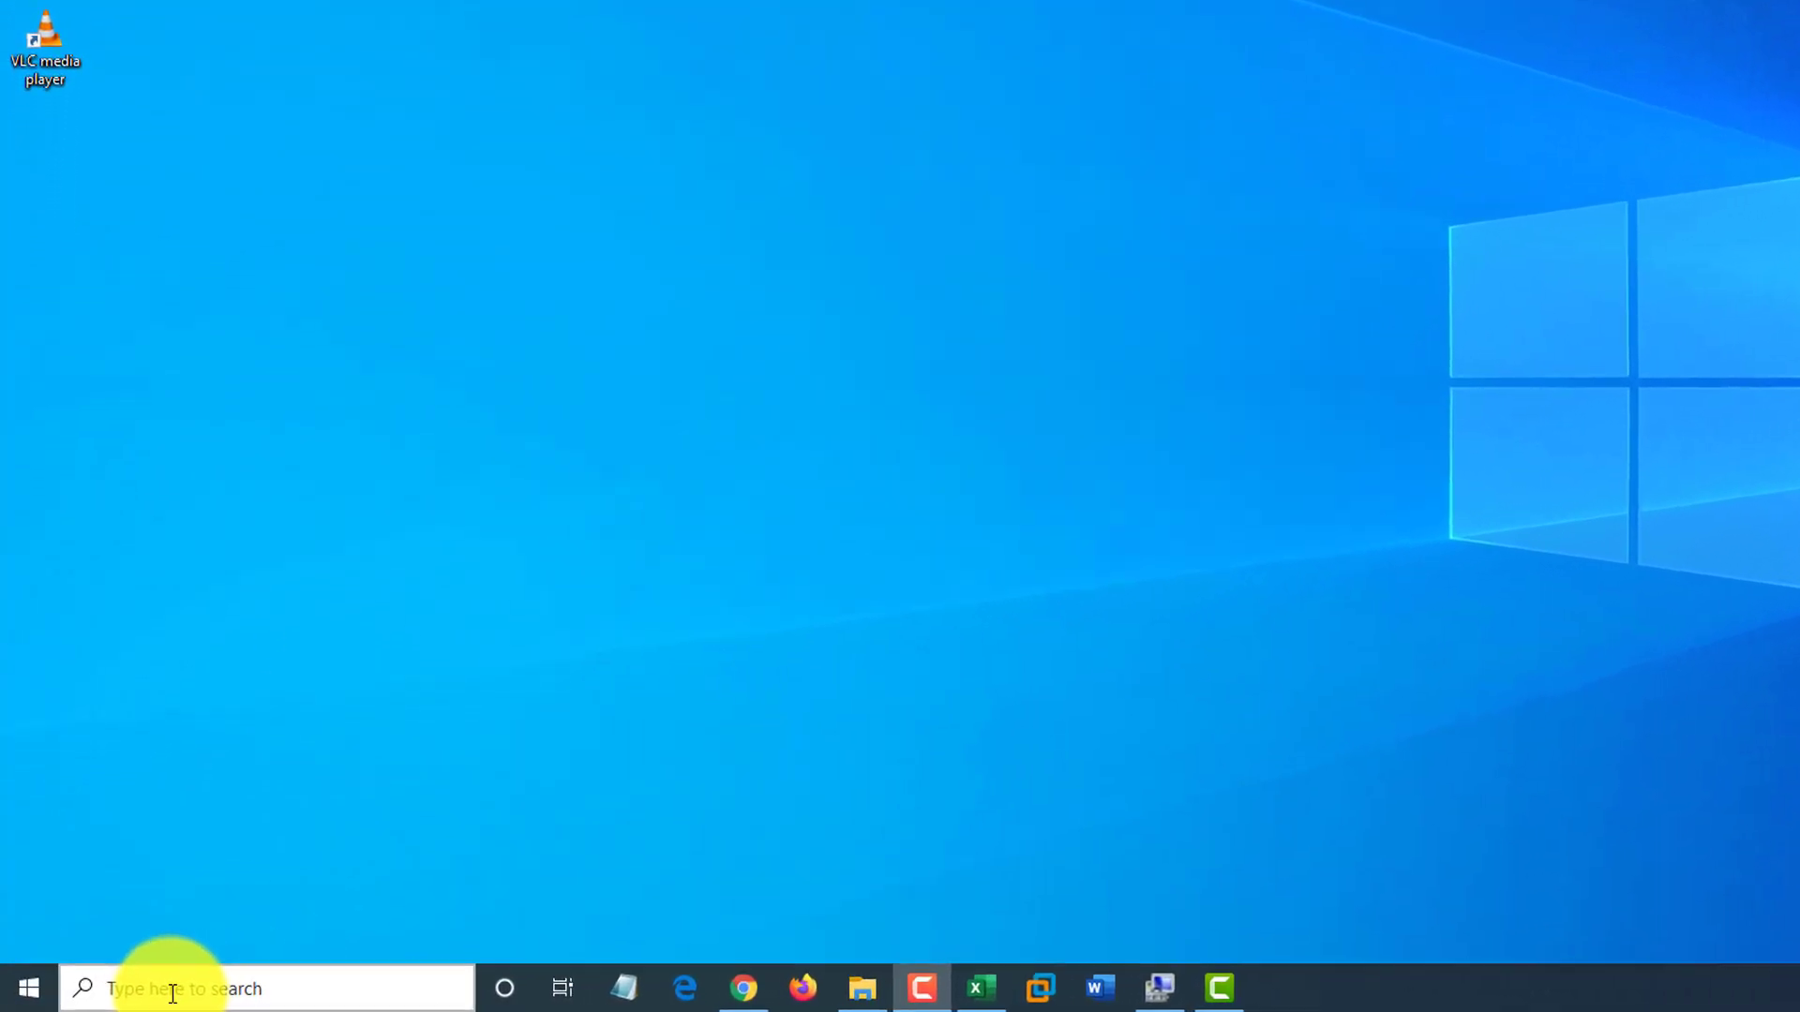
Search 'cor' from Start and open the Cortana permissions settings.
click(187, 990)
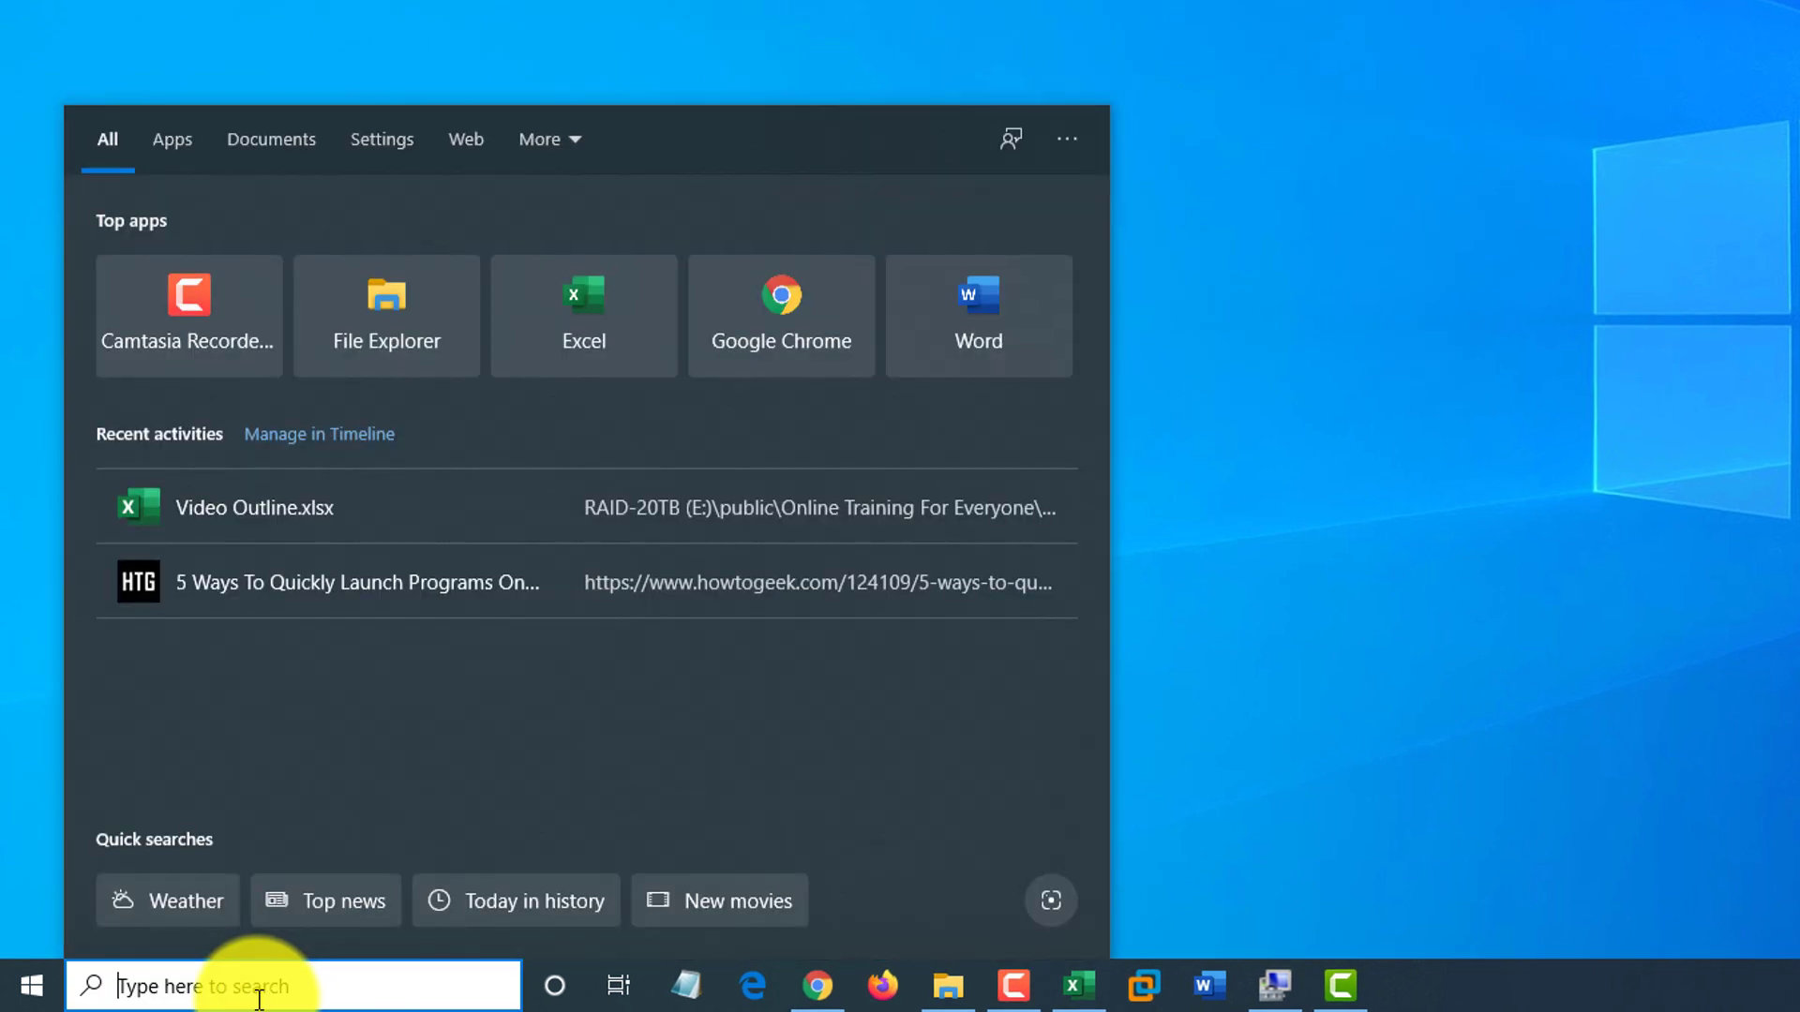
click(769, 547)
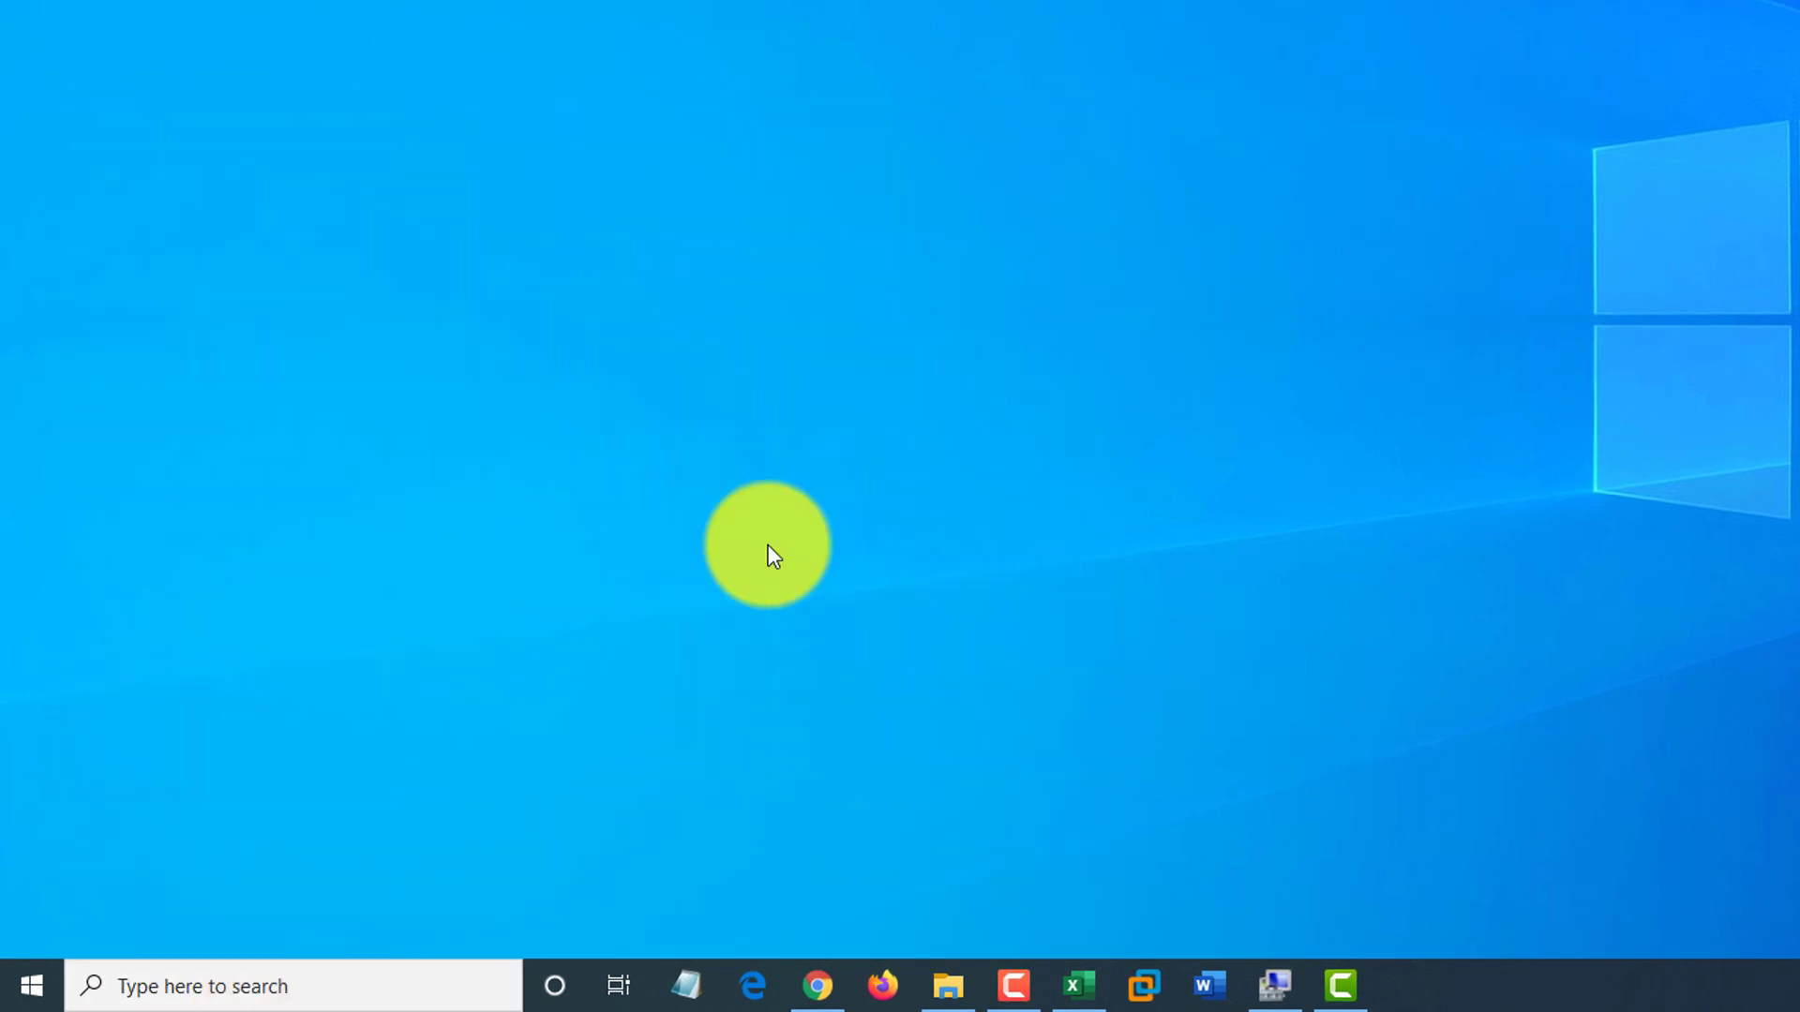
click(30, 996)
text(cor)
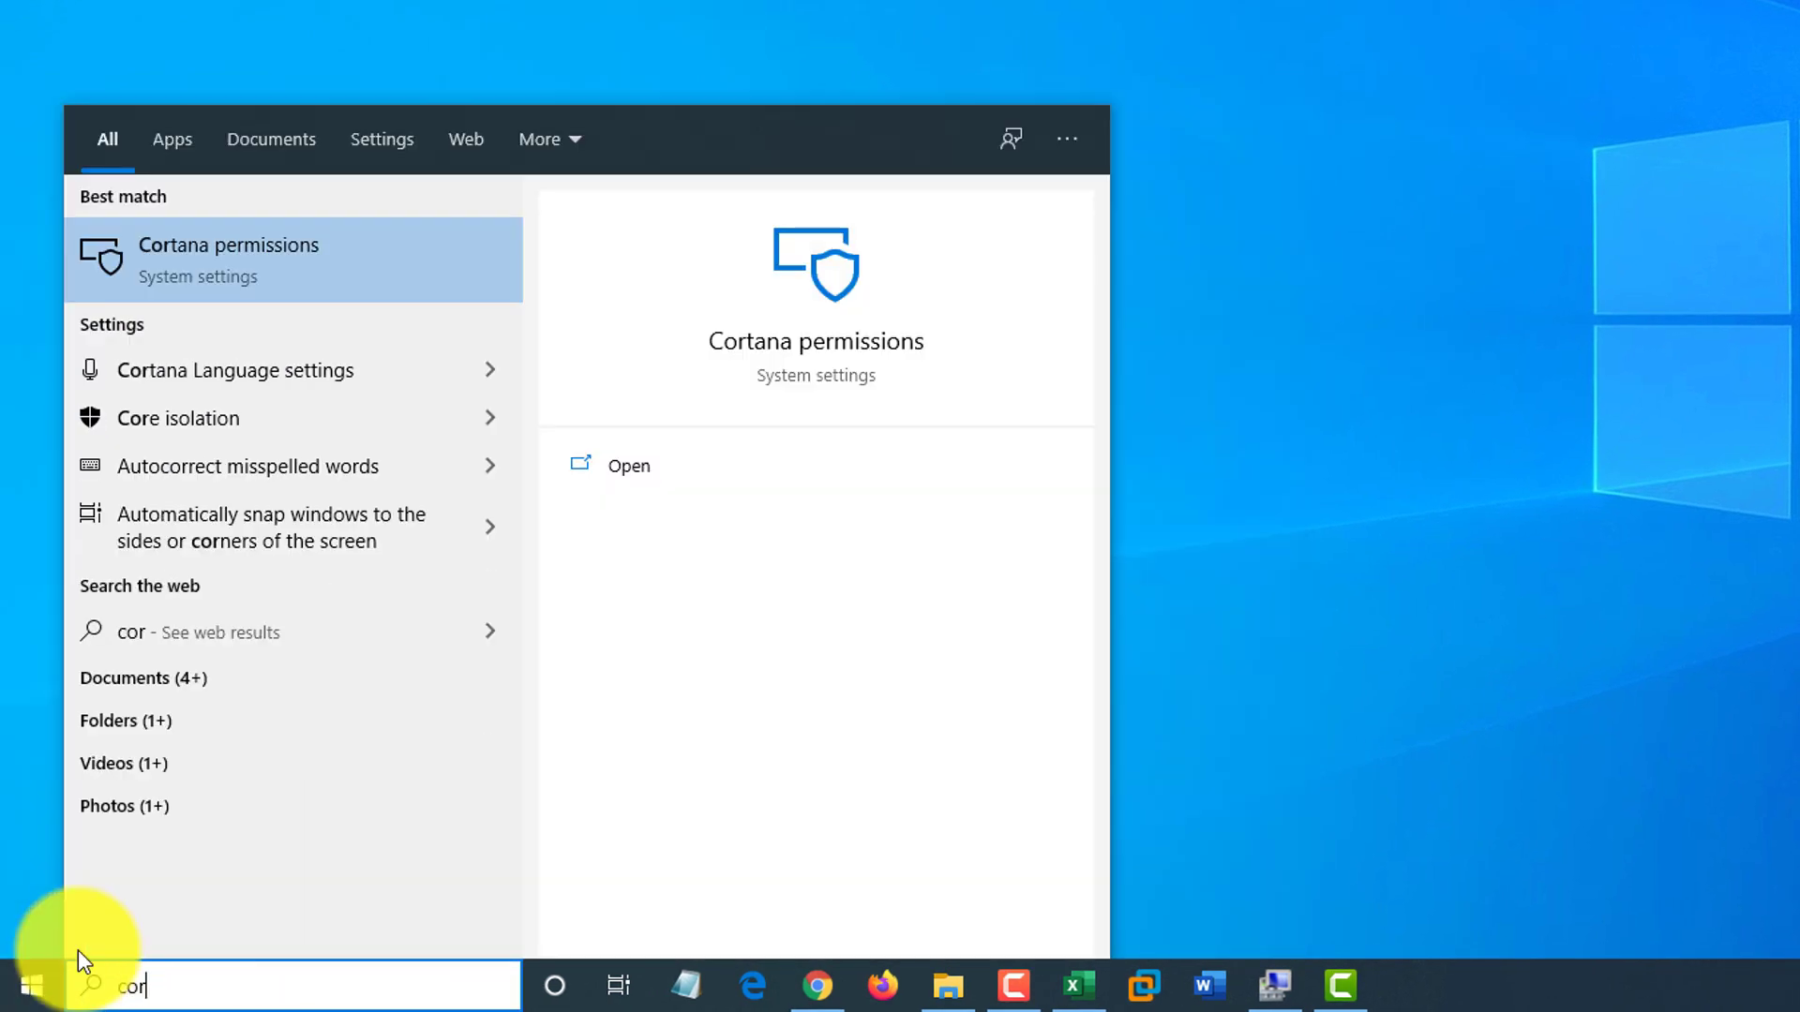
click(159, 258)
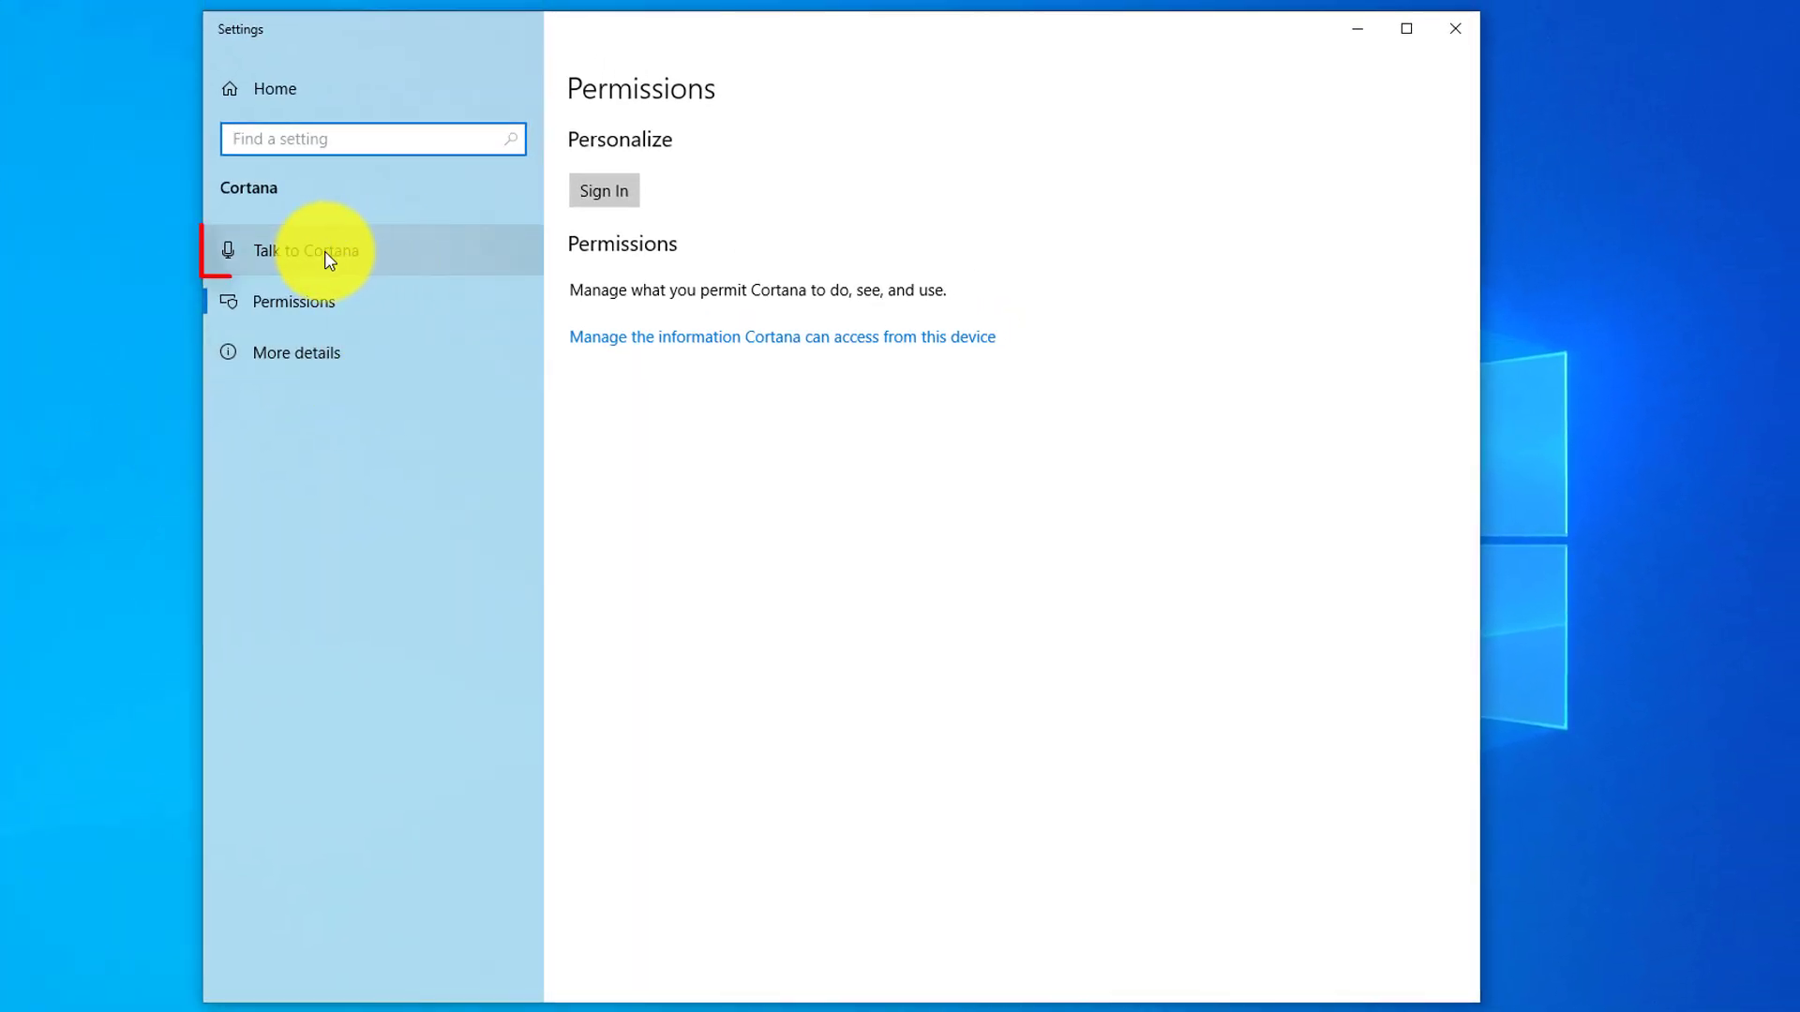
Under Talk to Cortana, turn on Hey Cortana and the Windows logo key + C shortcut.
click(325, 258)
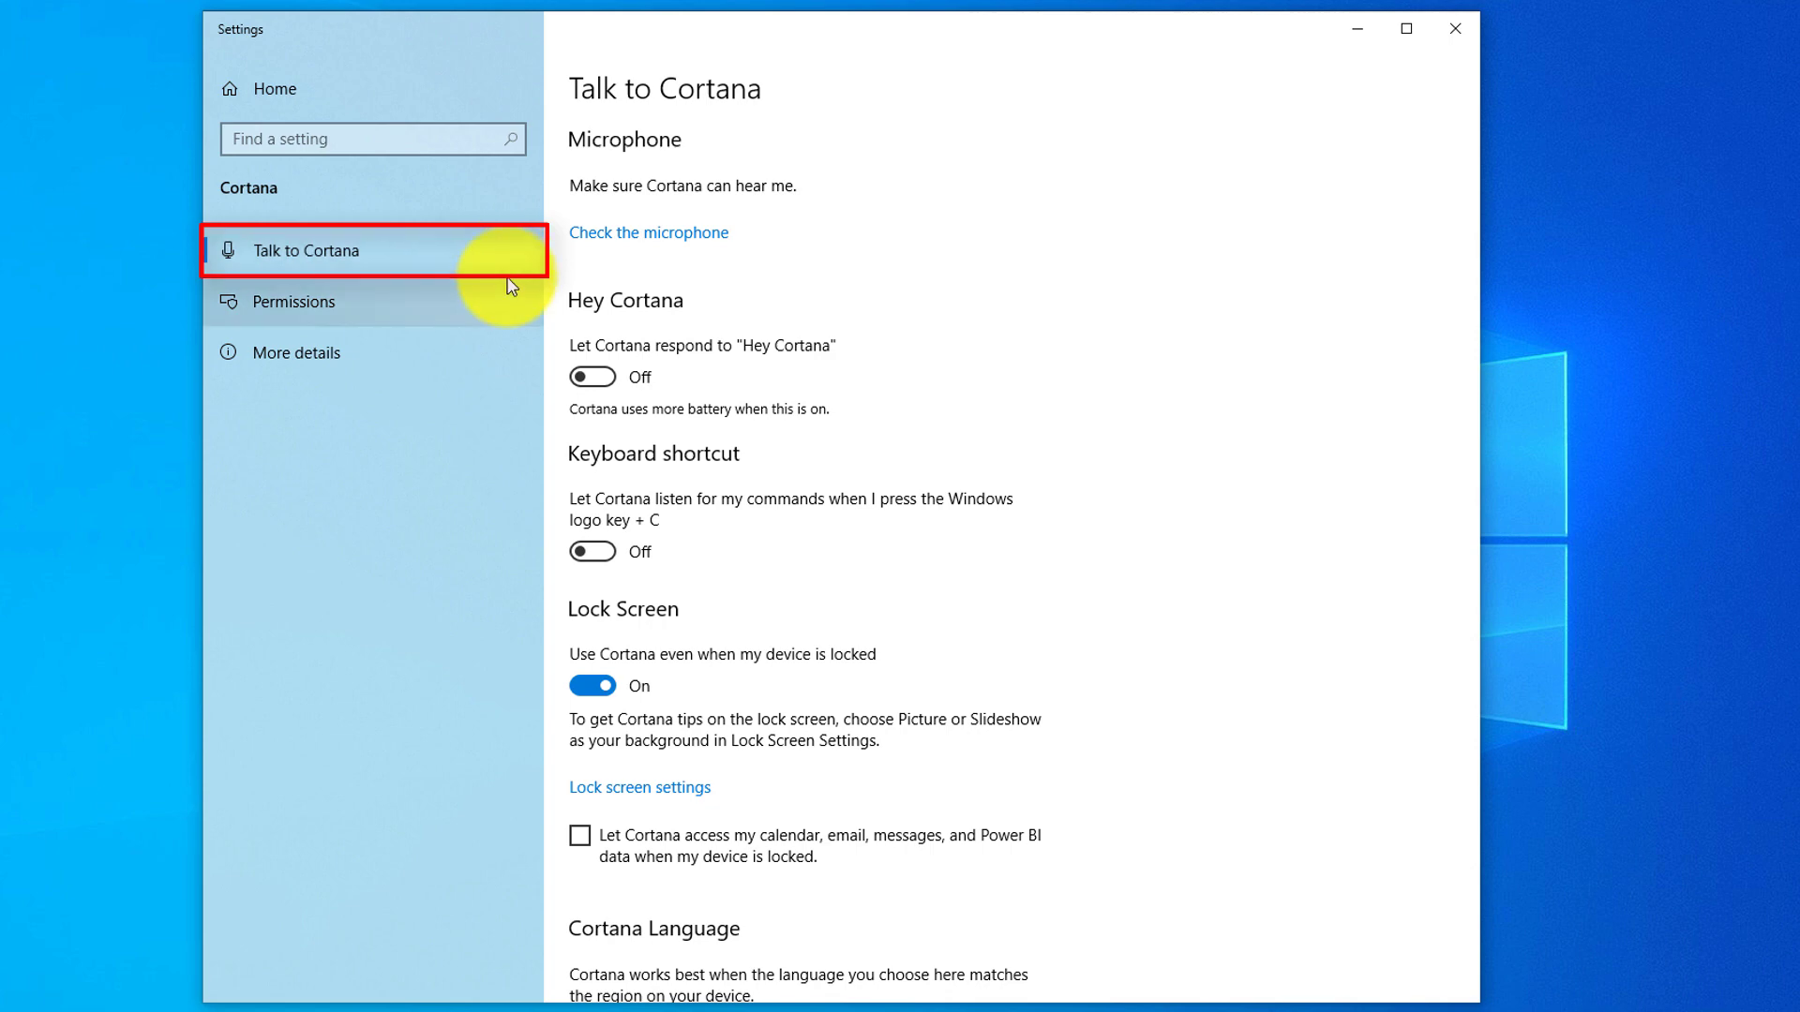
click(605, 380)
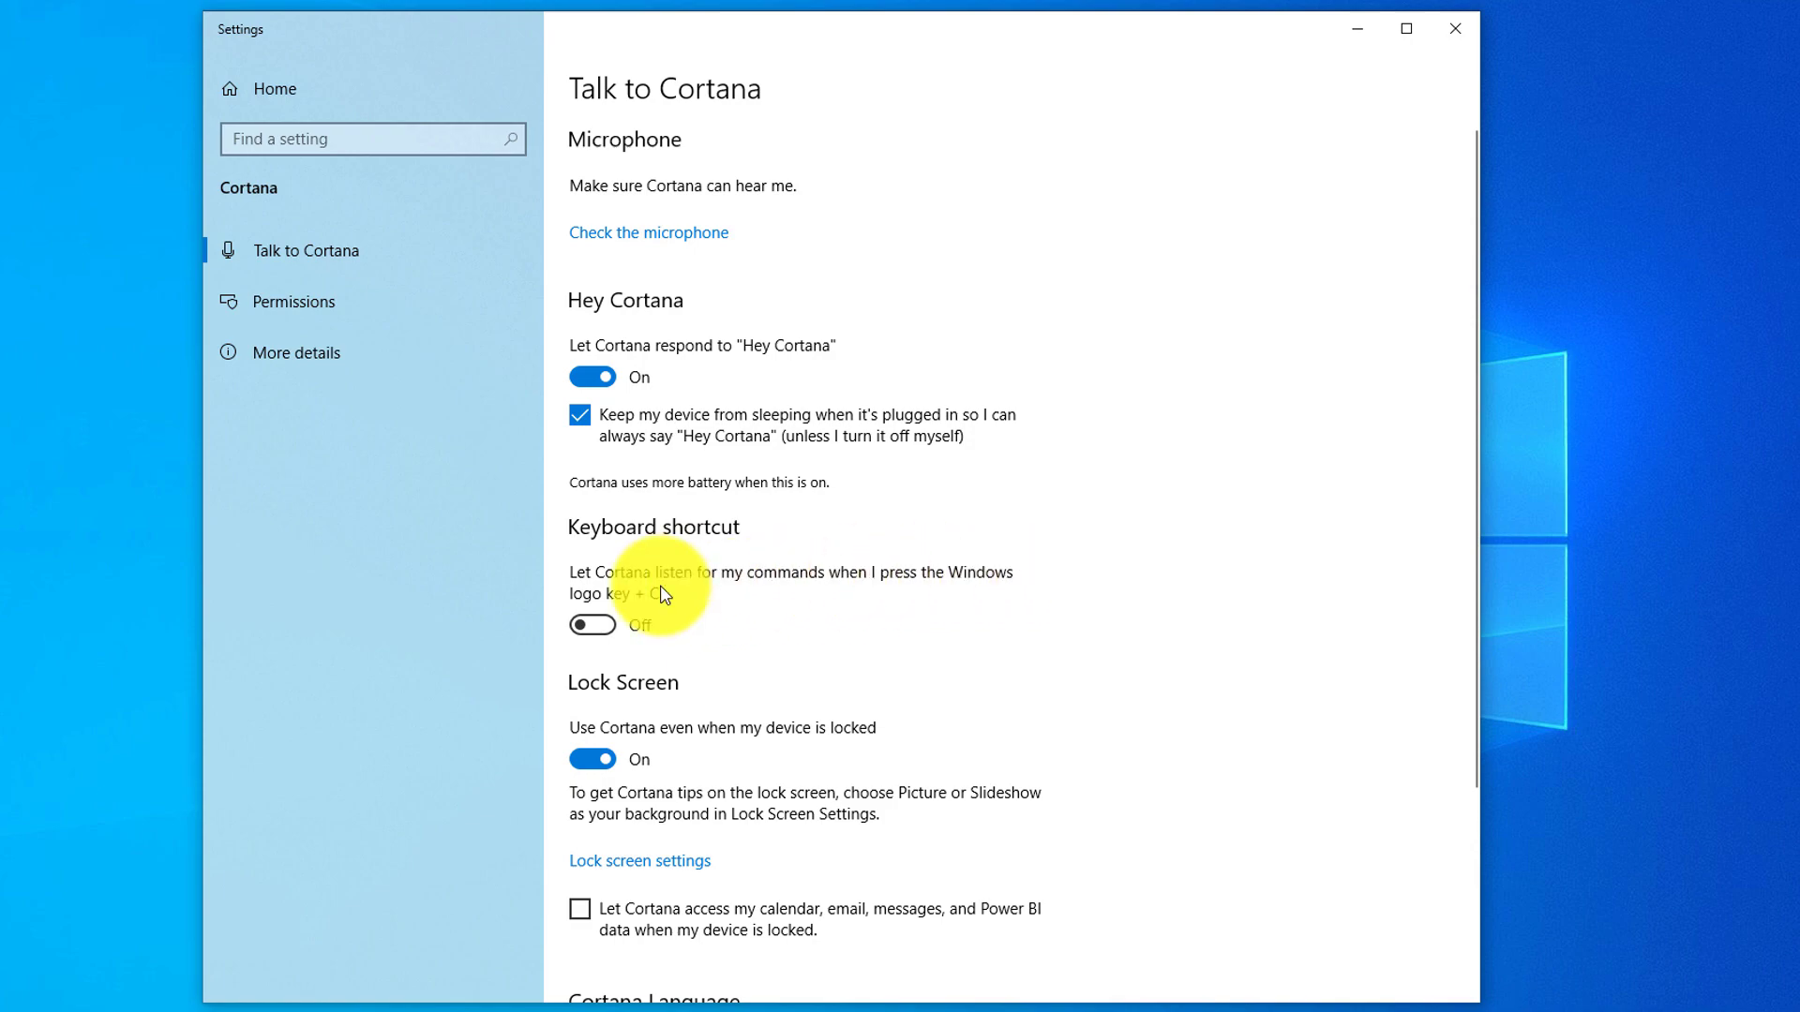
click(600, 623)
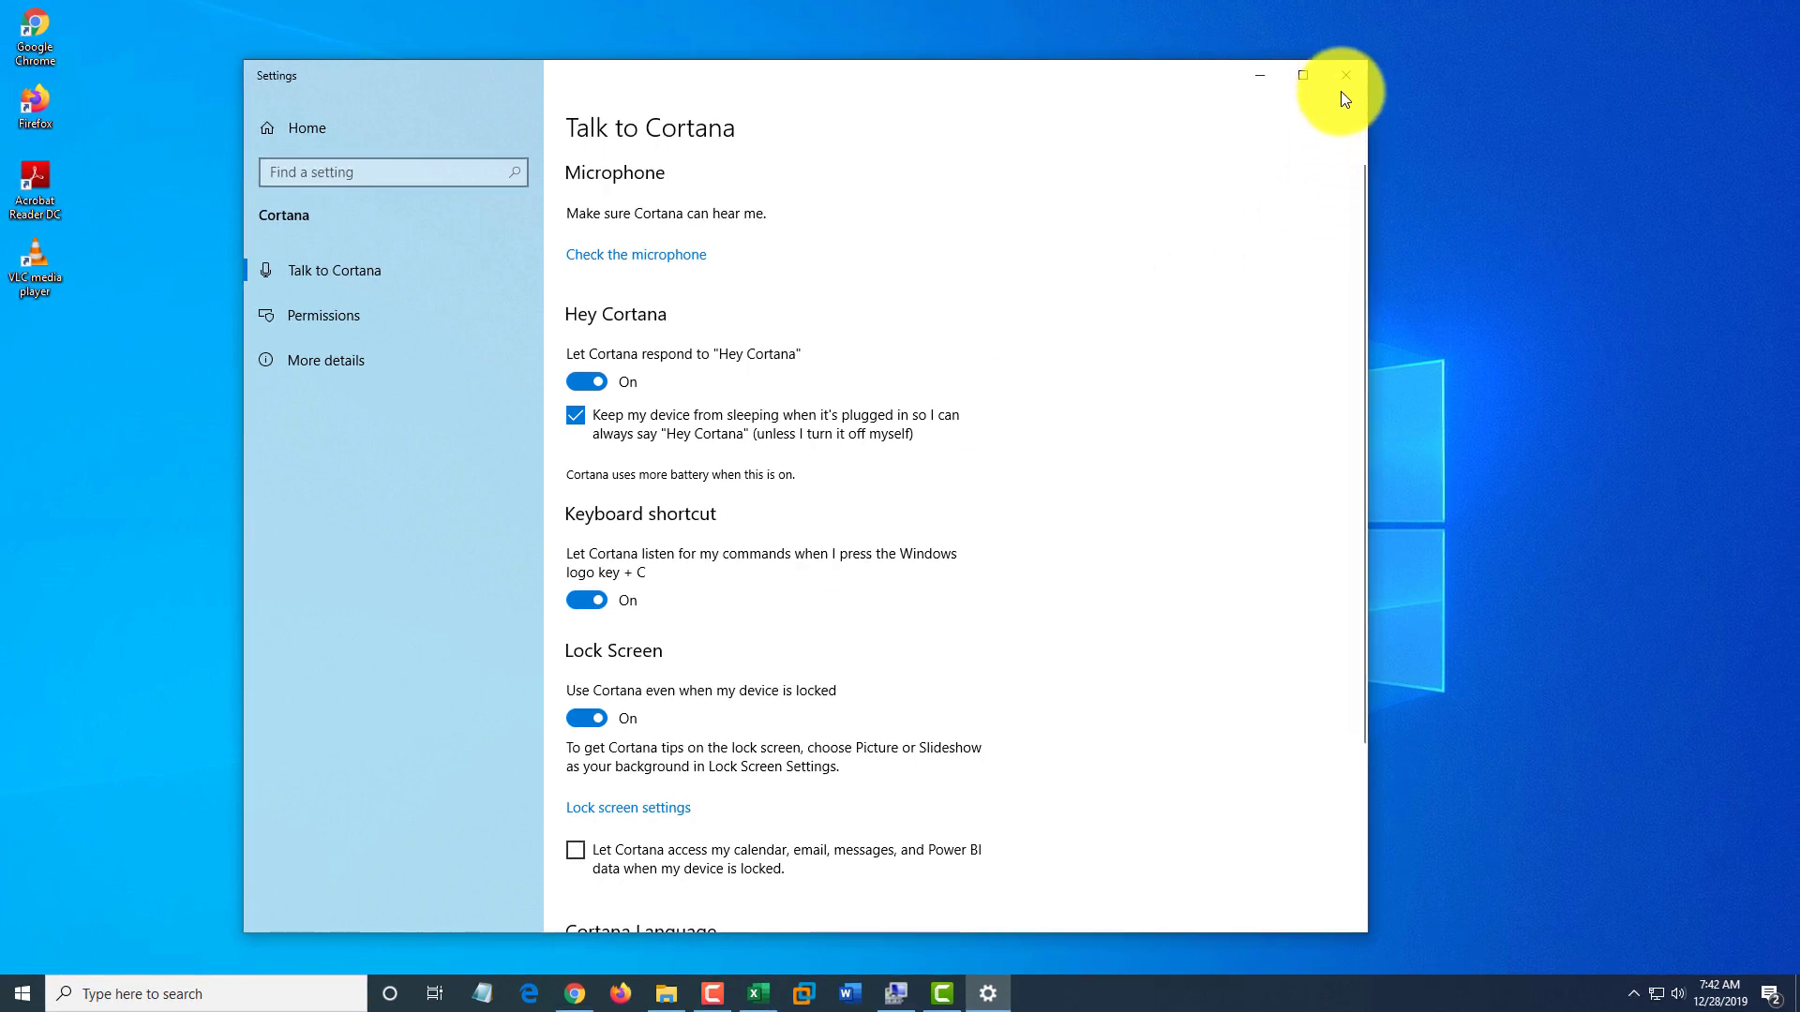
Close Settings and summon Cortana with Win+C to voice the 'launch Notepad' command.
click(1344, 76)
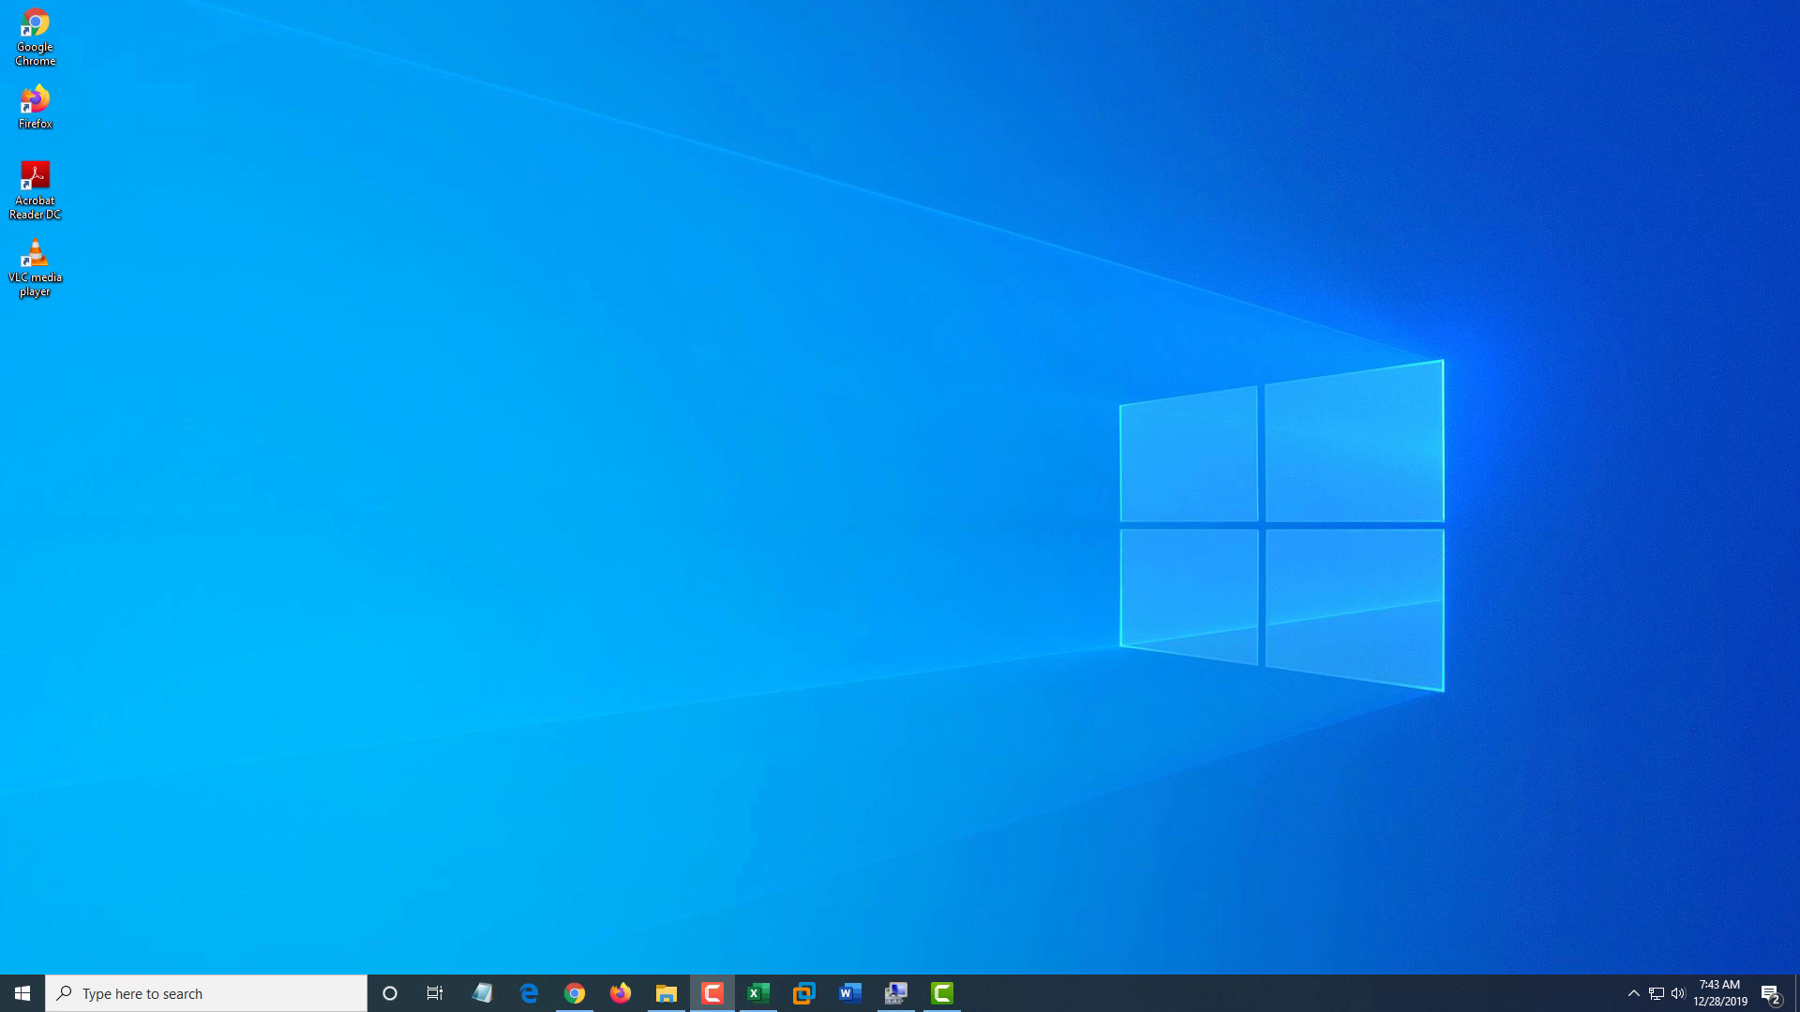
key(super+c)
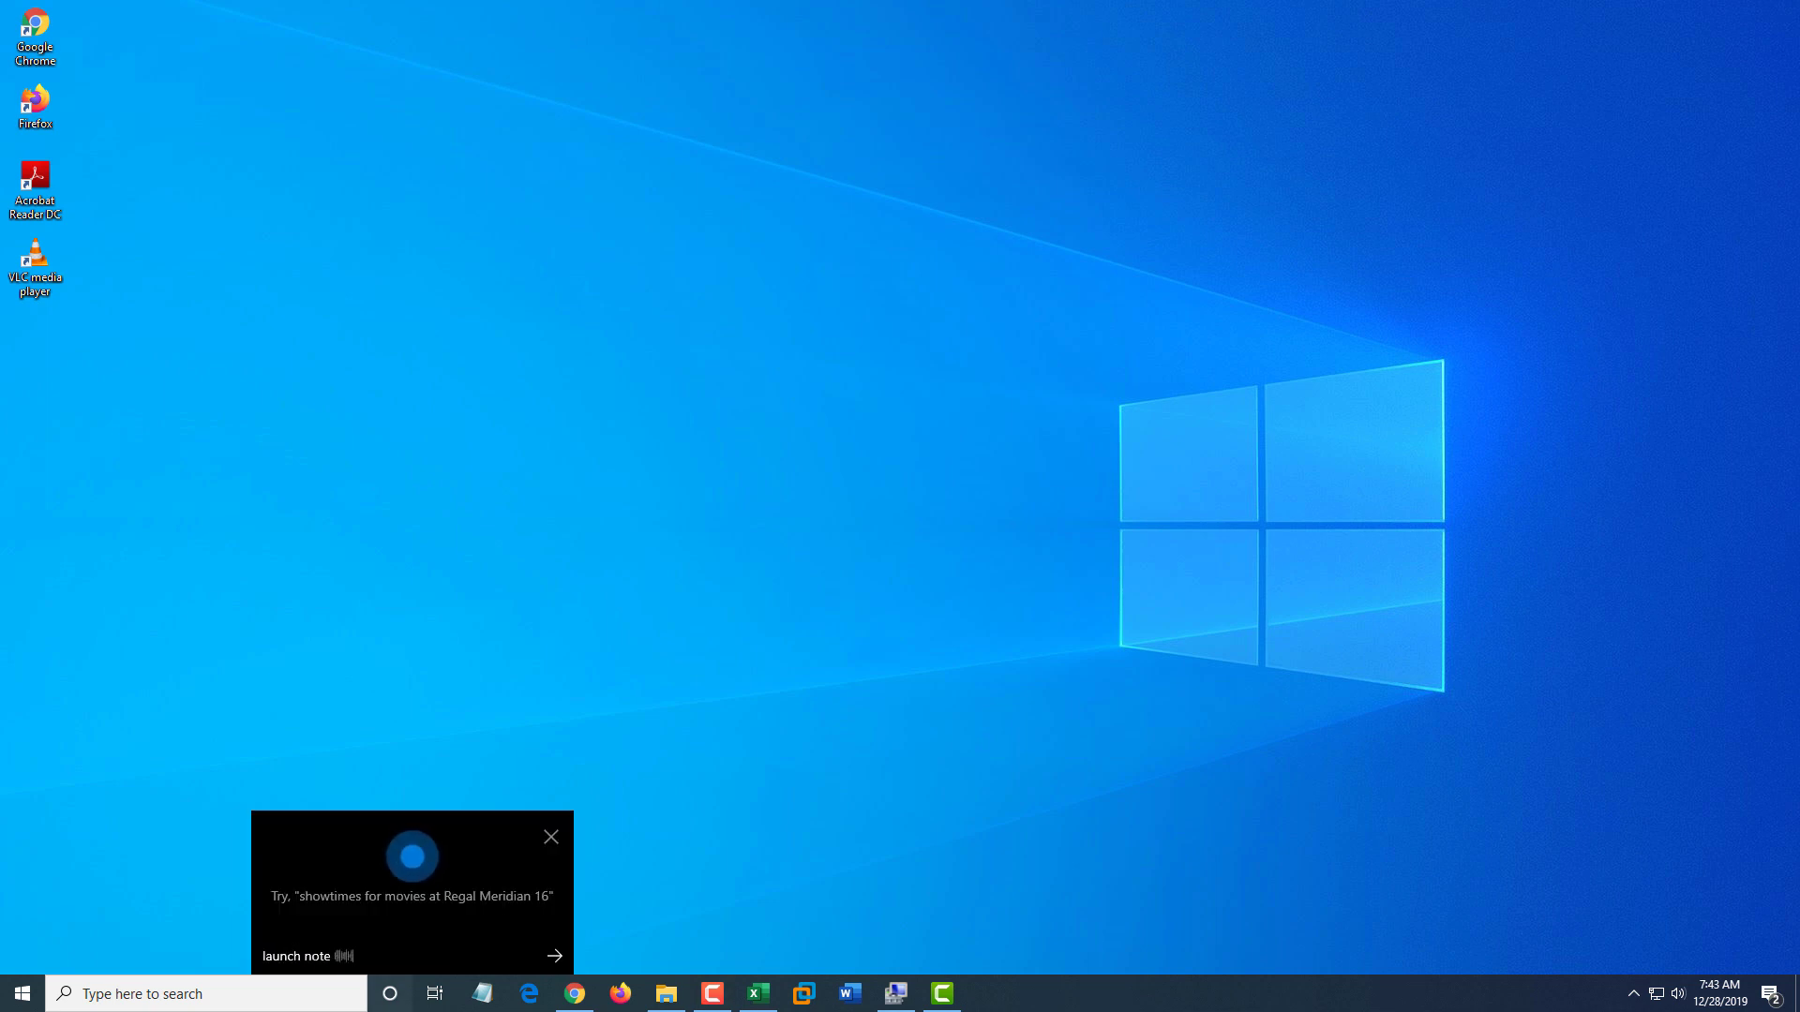